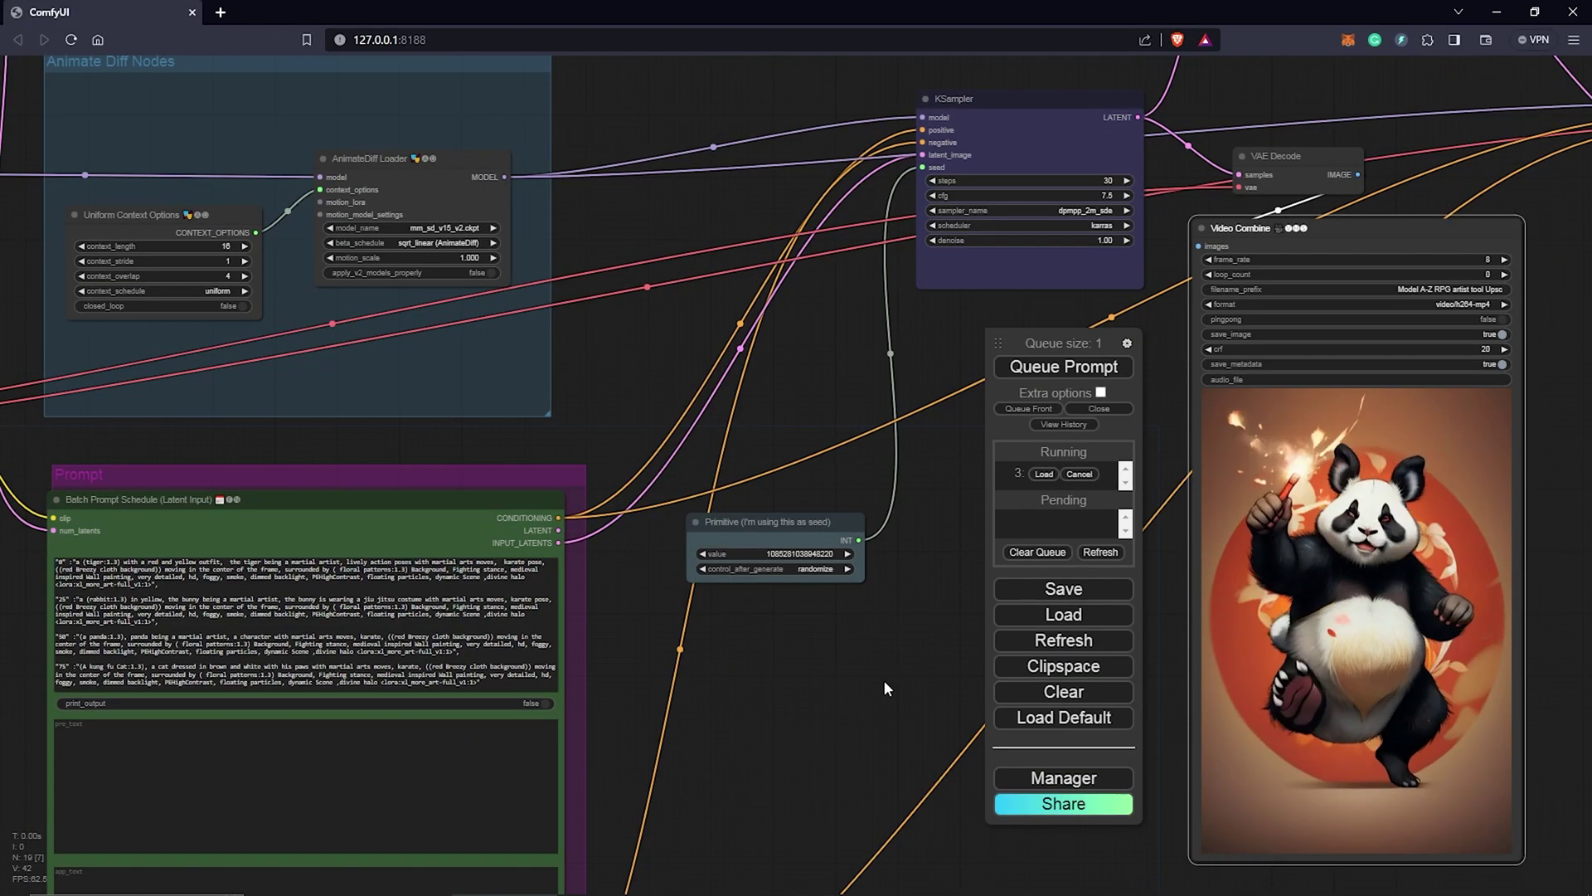
Clear the current workflow from the canvas and open the Civitai ComfyUI AnimateDiff guide in a new browser tab.
left_click(1049, 703)
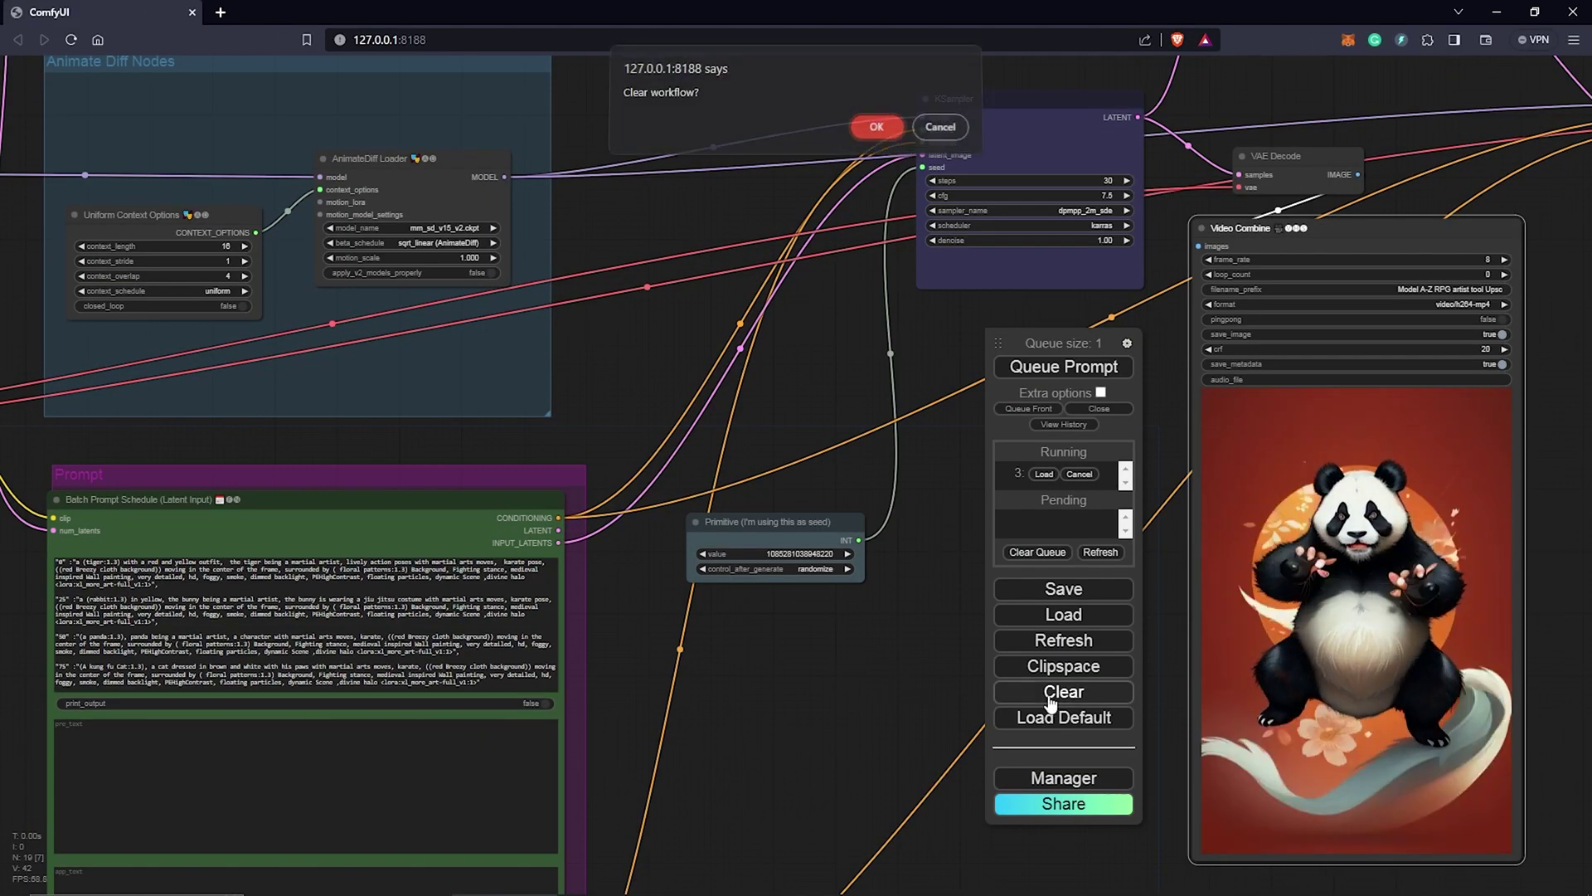
left_click(874, 130)
left_click(219, 11)
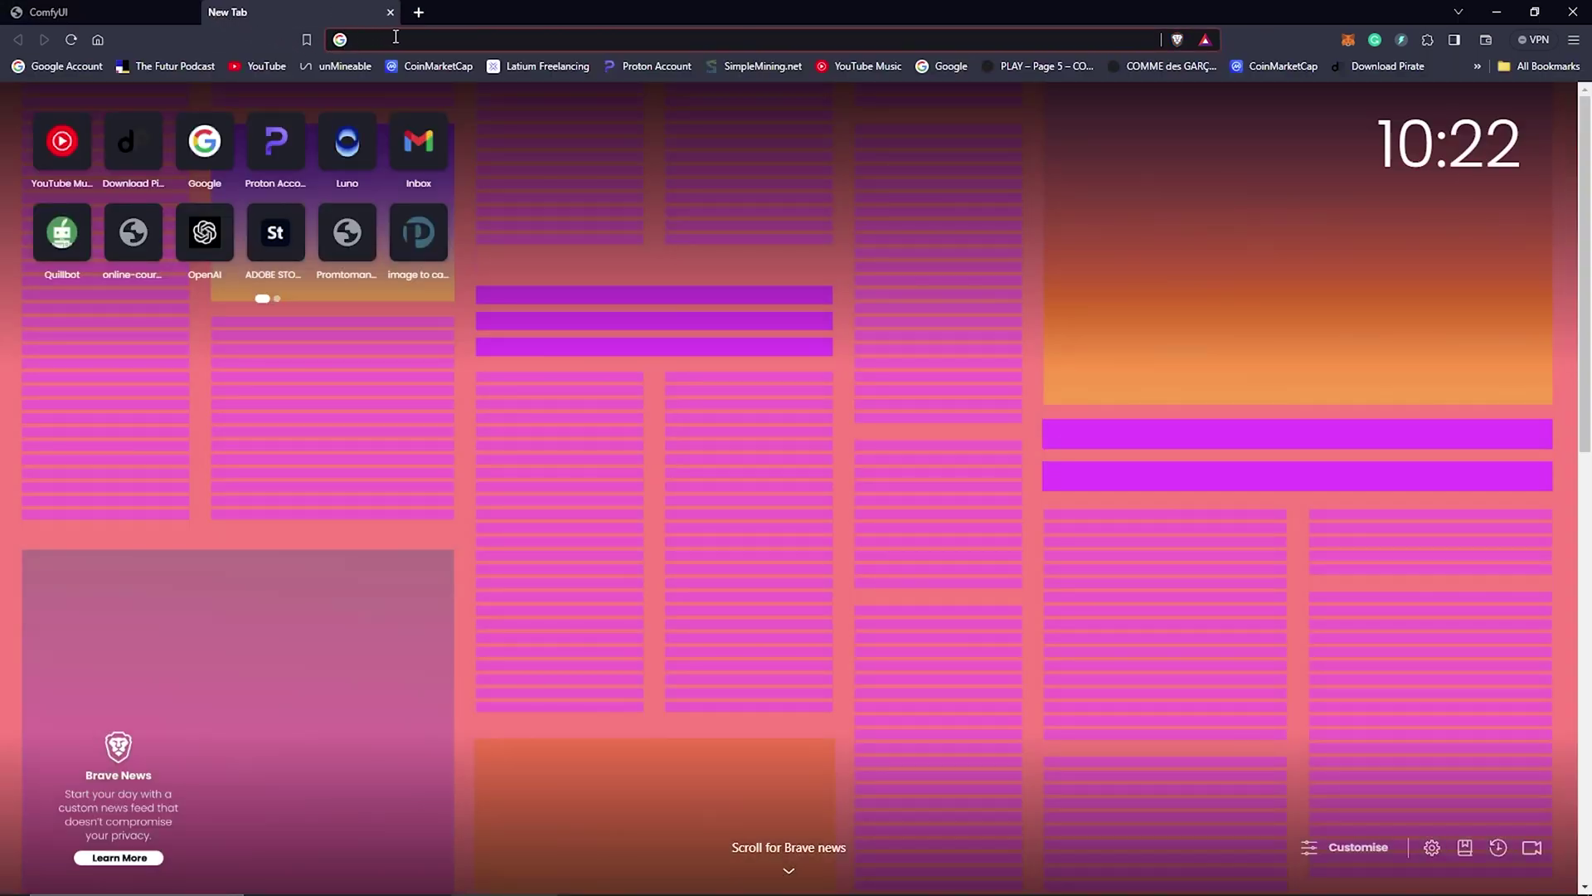
right_click(400, 41)
left_click(461, 151)
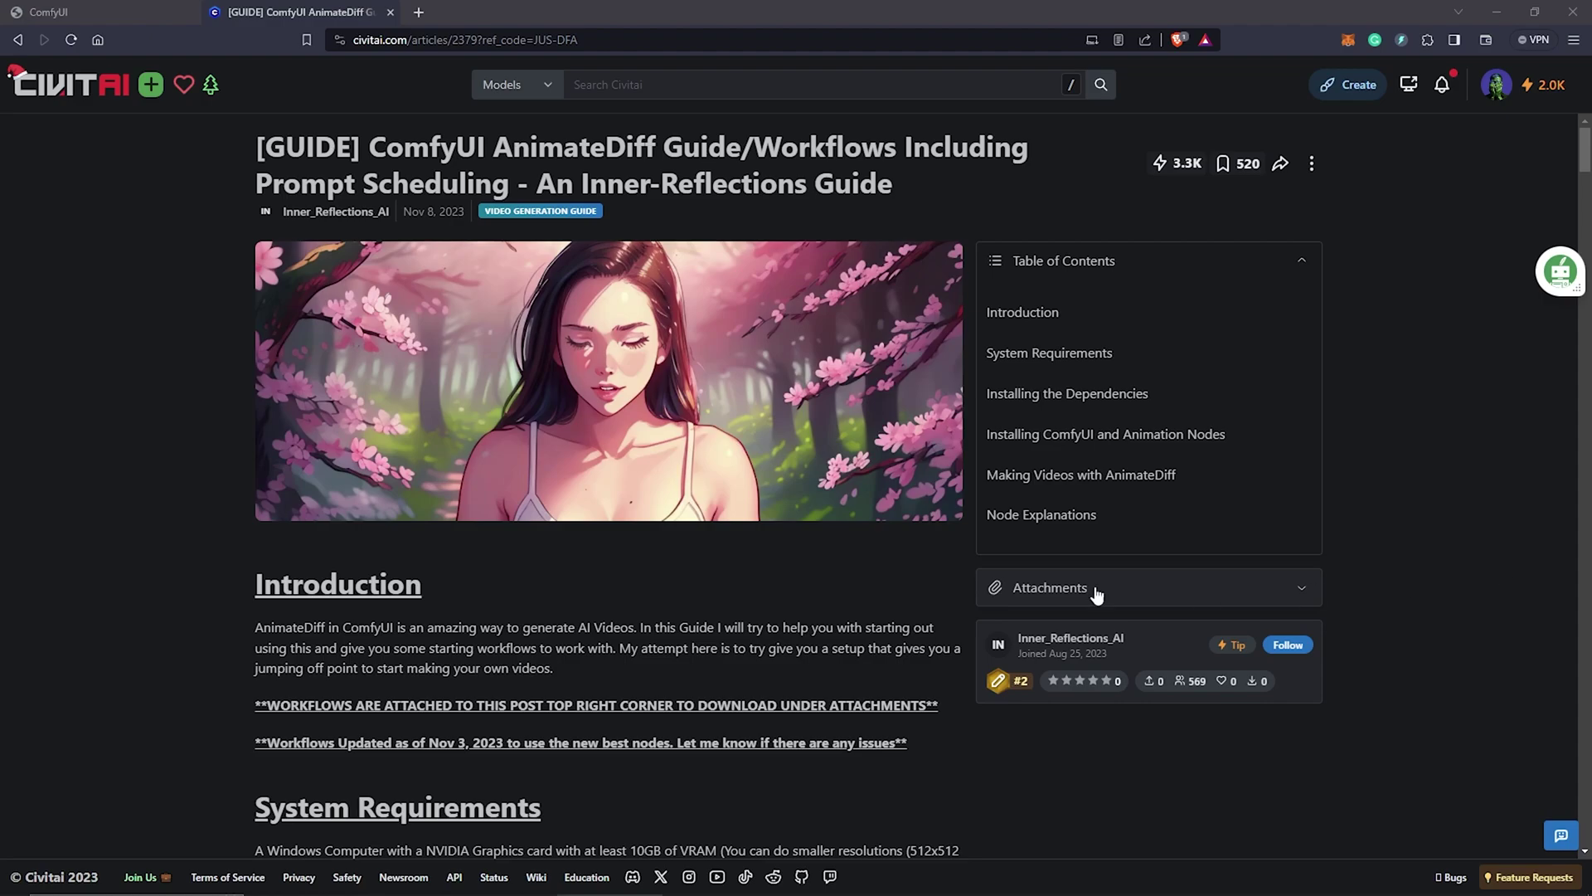
Open a command prompt from ComfyUI's custom_nodes folder, following the guide's section on installing ComfyUI and animation nodes.
scroll(998, 583, "down", 10)
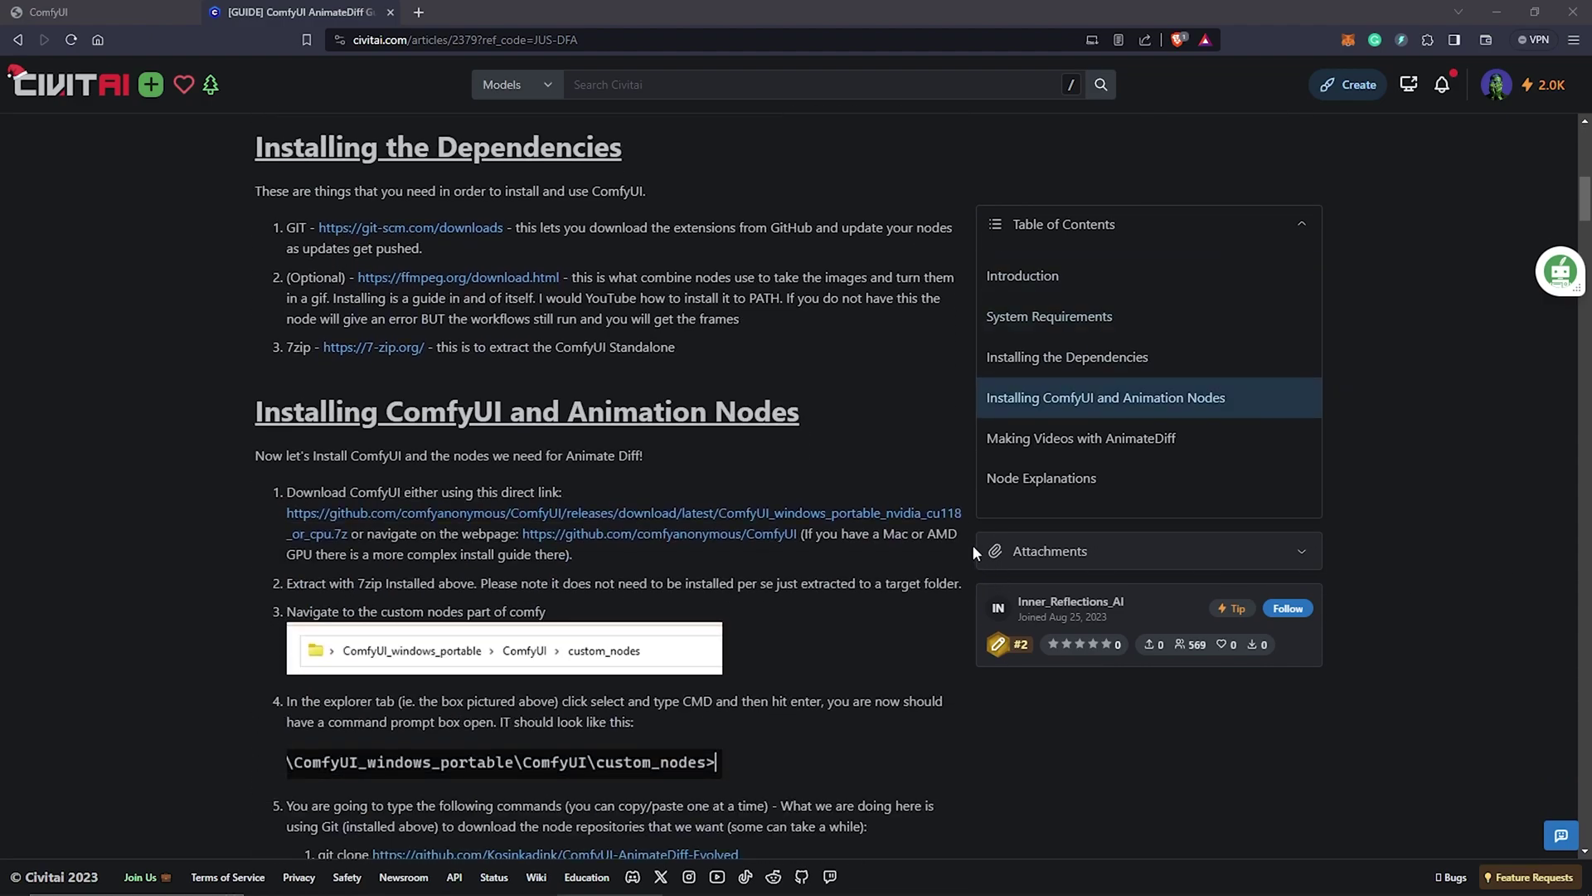
scroll(973, 546, "down", 4)
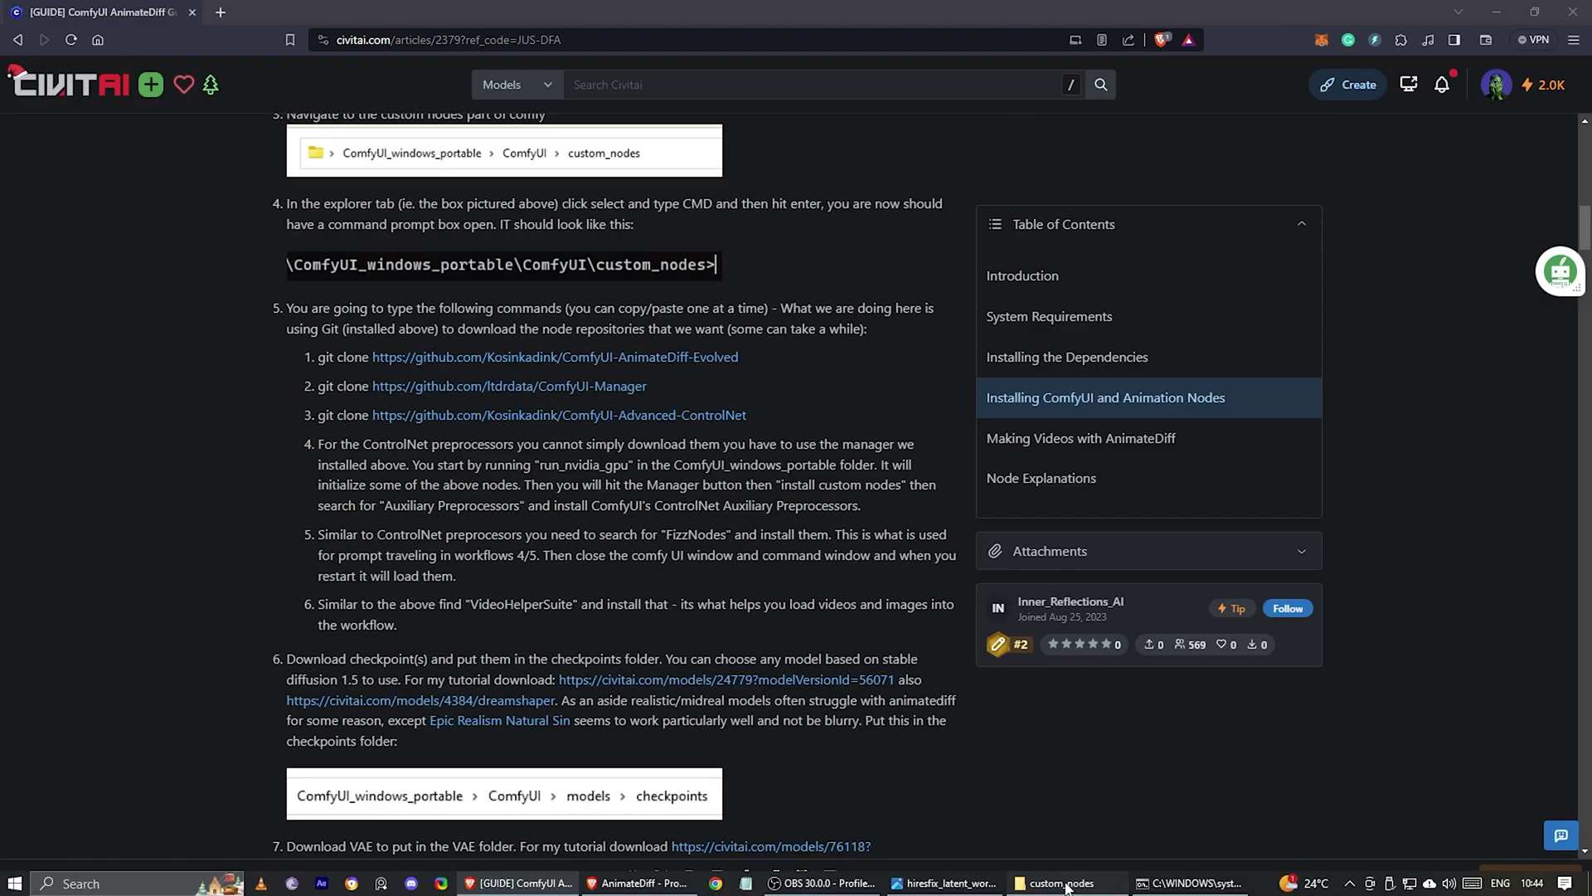
left_click(1058, 890)
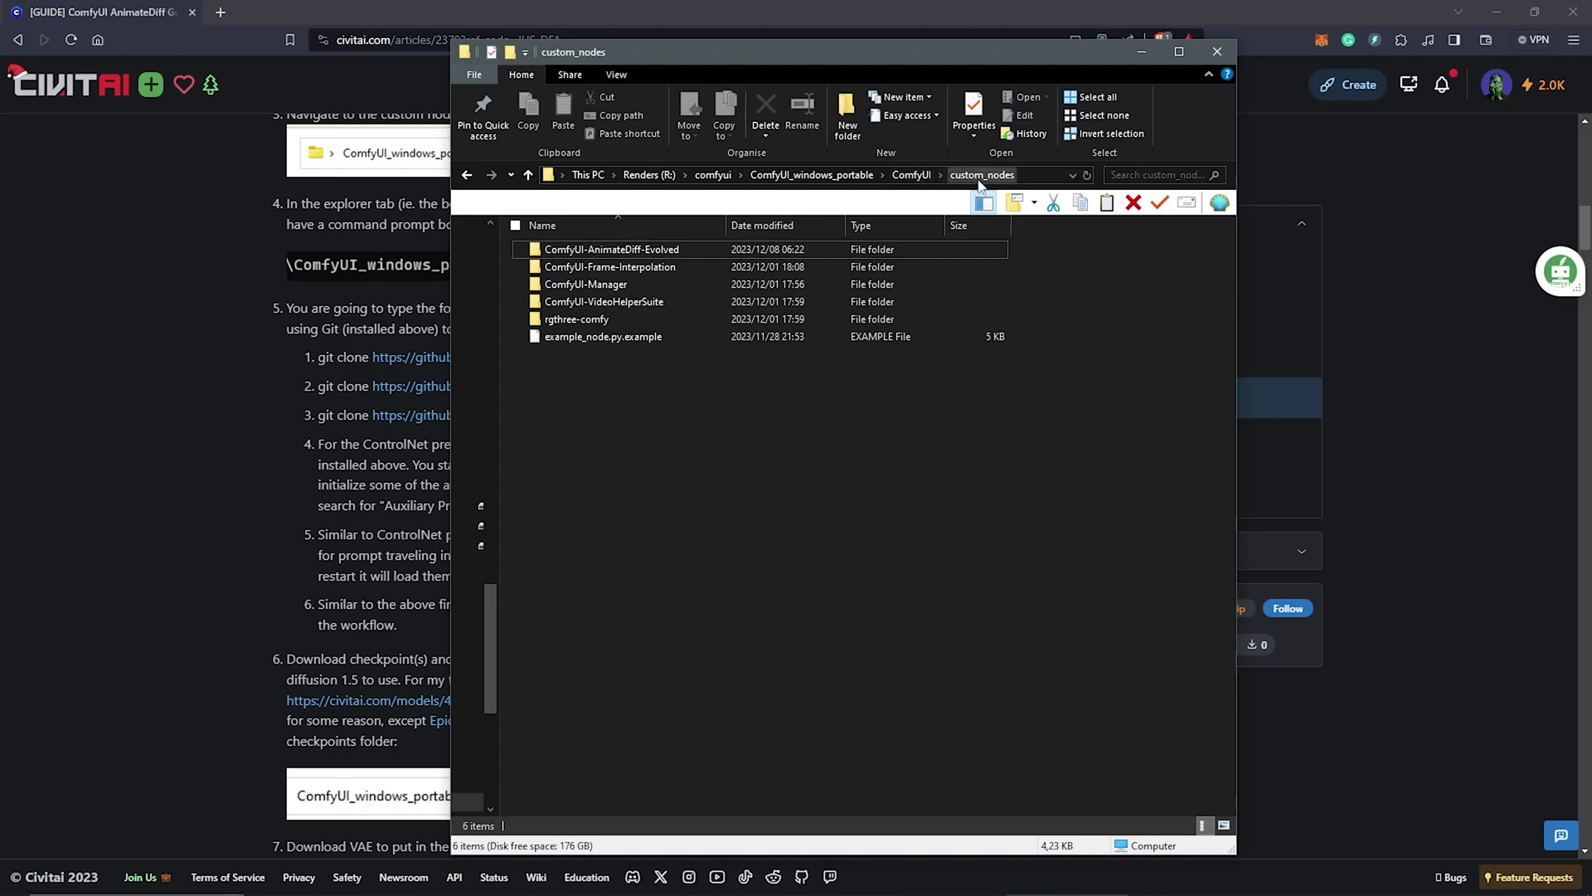
left_click_drag(752, 55, 1087, 55)
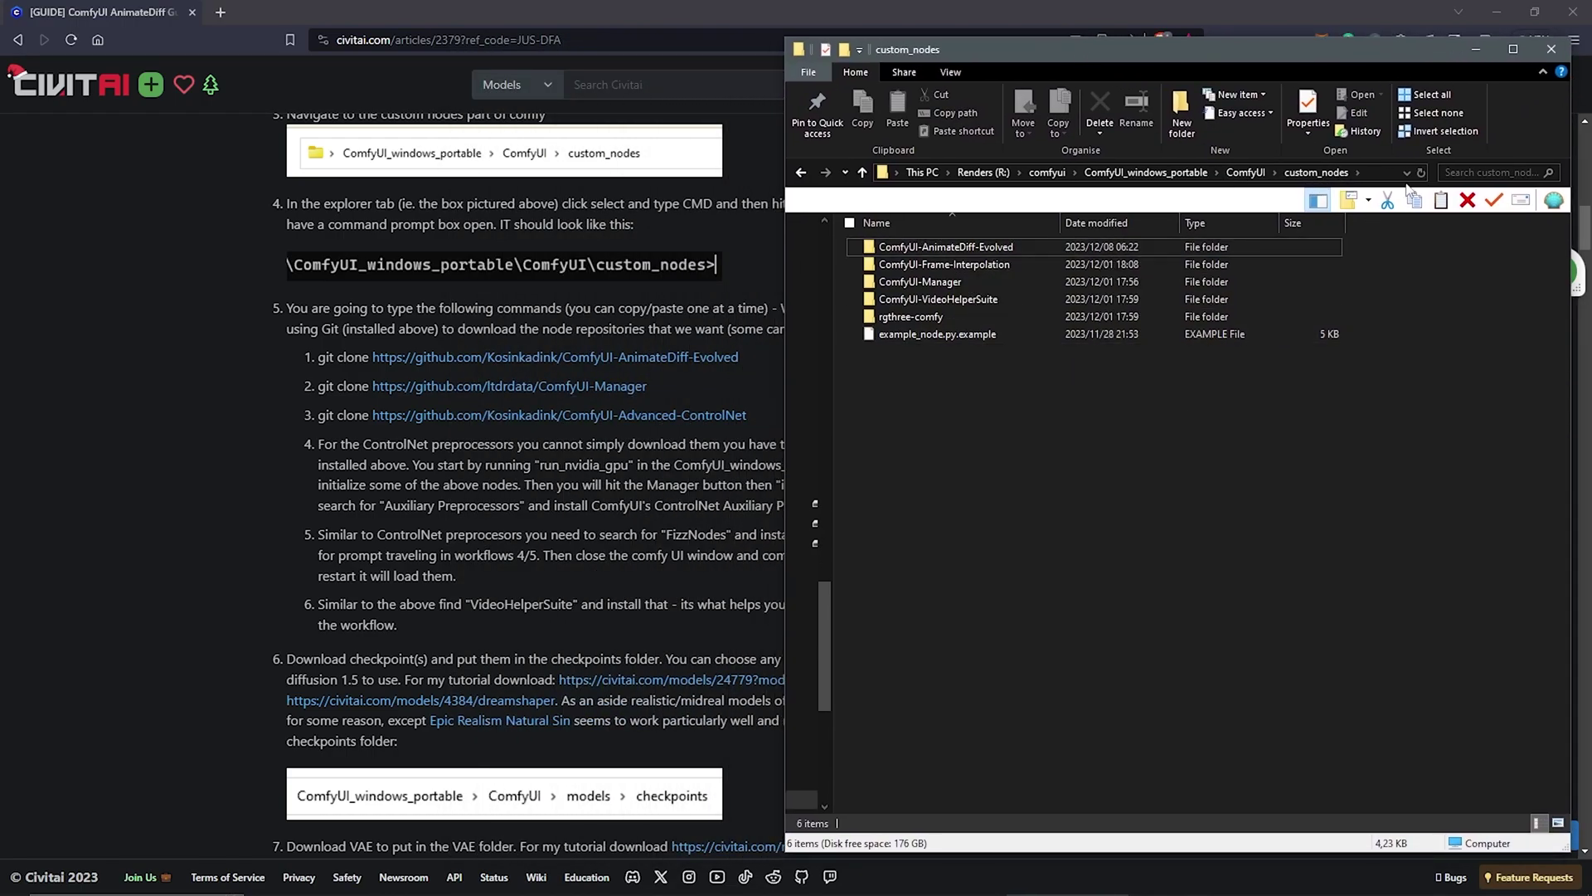
left_click(1372, 174)
type("cmd")
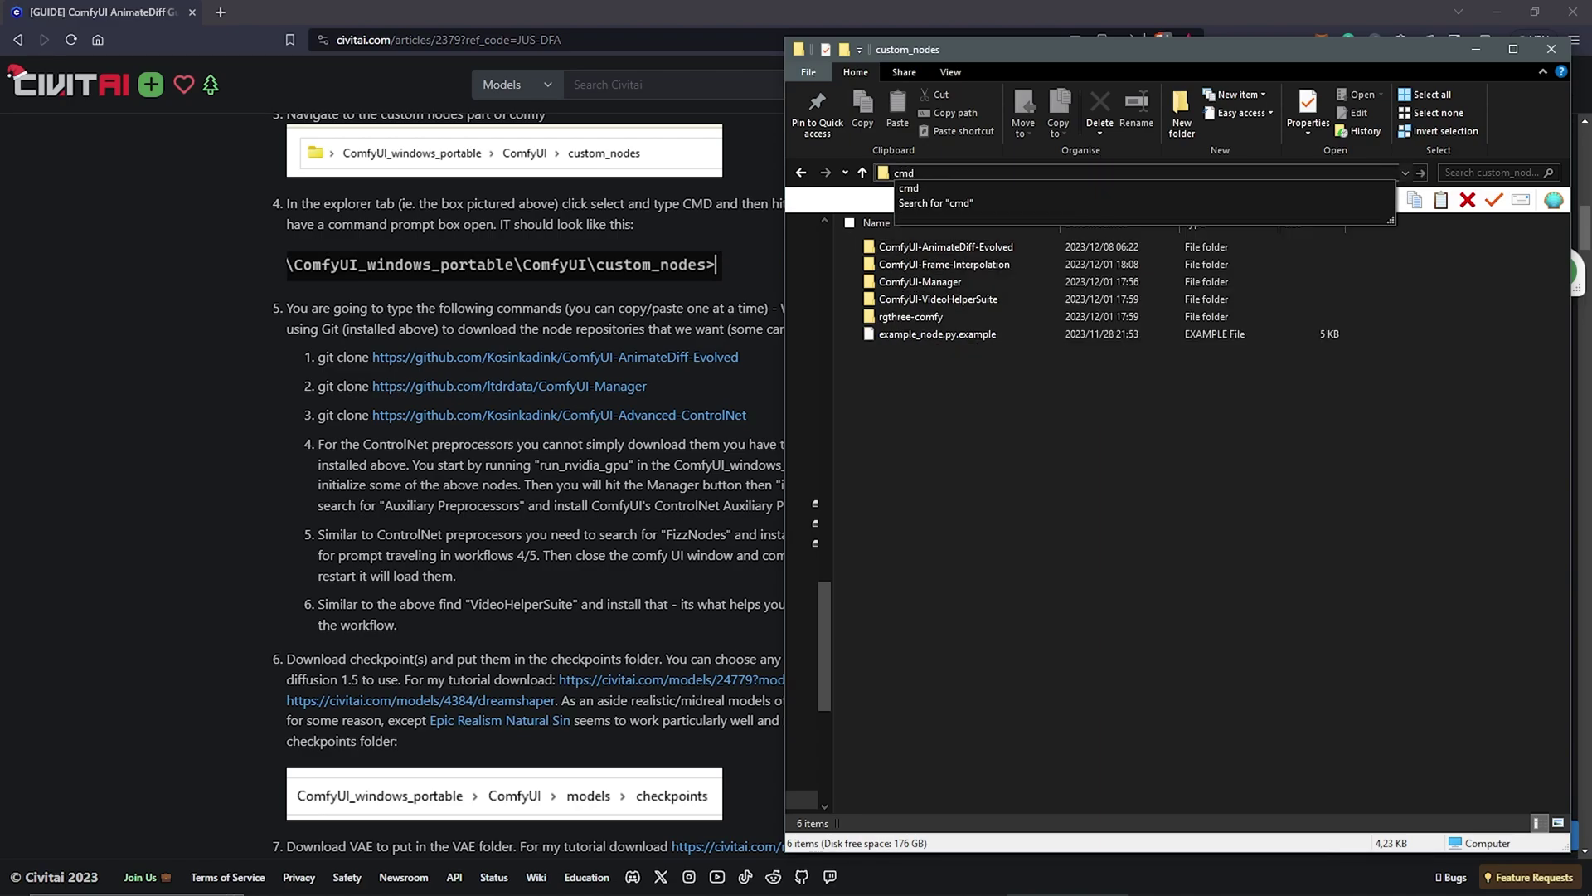
key("Return")
Copy the guide's git clone command for ComfyUI-AnimateDiff-Evolved and paste it into the custom_nodes command prompt.
left_click_drag(739, 356, 317, 358)
key("ctrl+c")
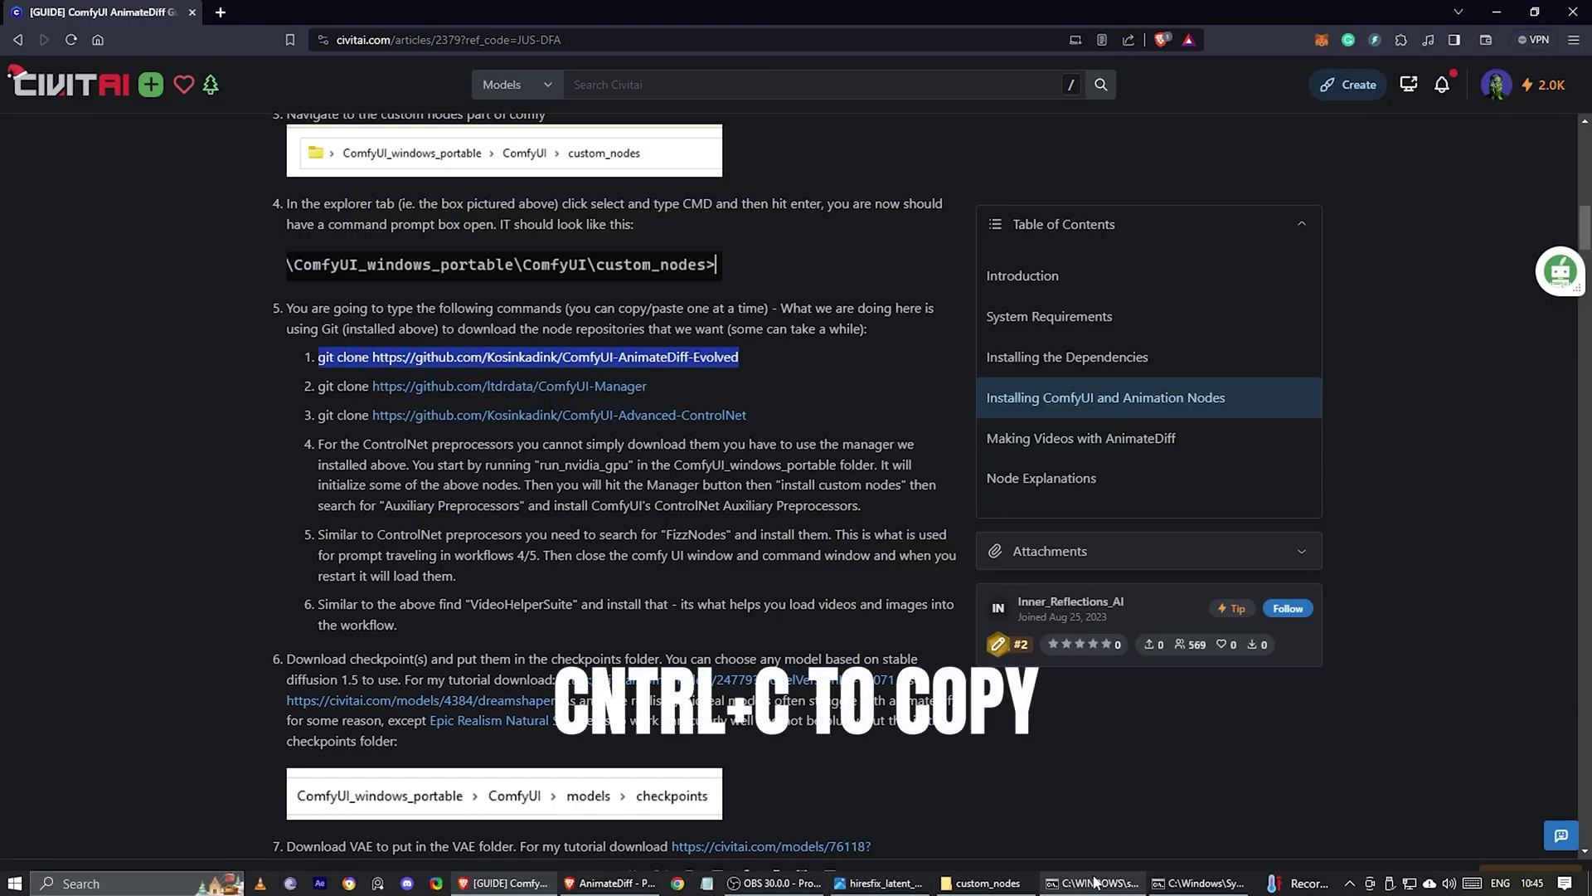
left_click(1179, 884)
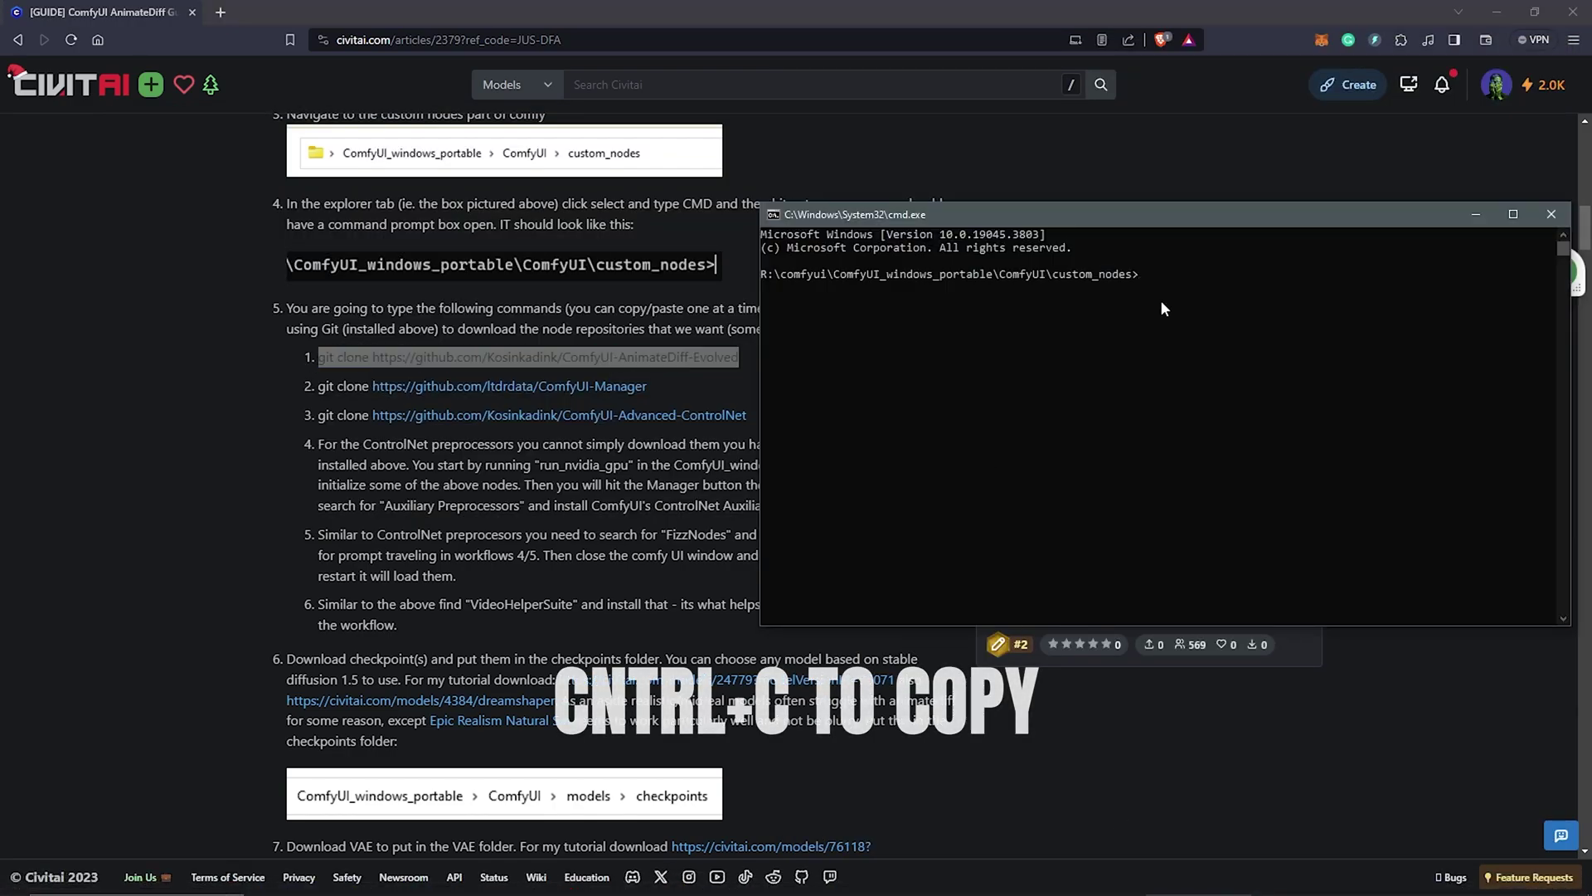
key("ctrl+v")
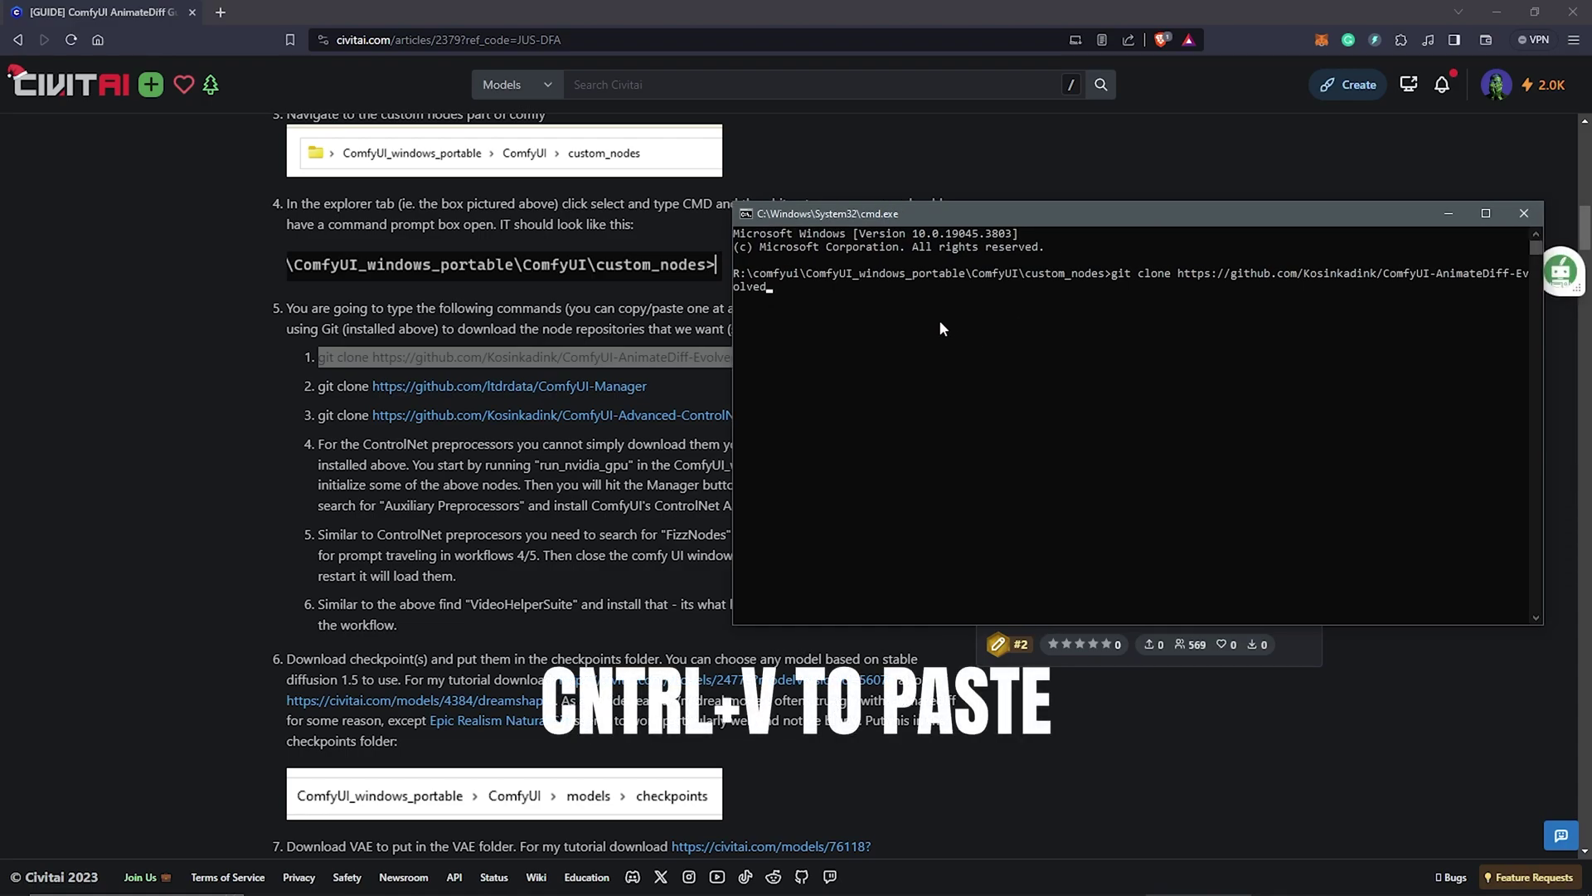
Bring up the ComfyUI folder window and launch ComfyUI with run_nvidia_gpu.bat from the ComfyUI_windows_portable folder.
left_click(983, 889)
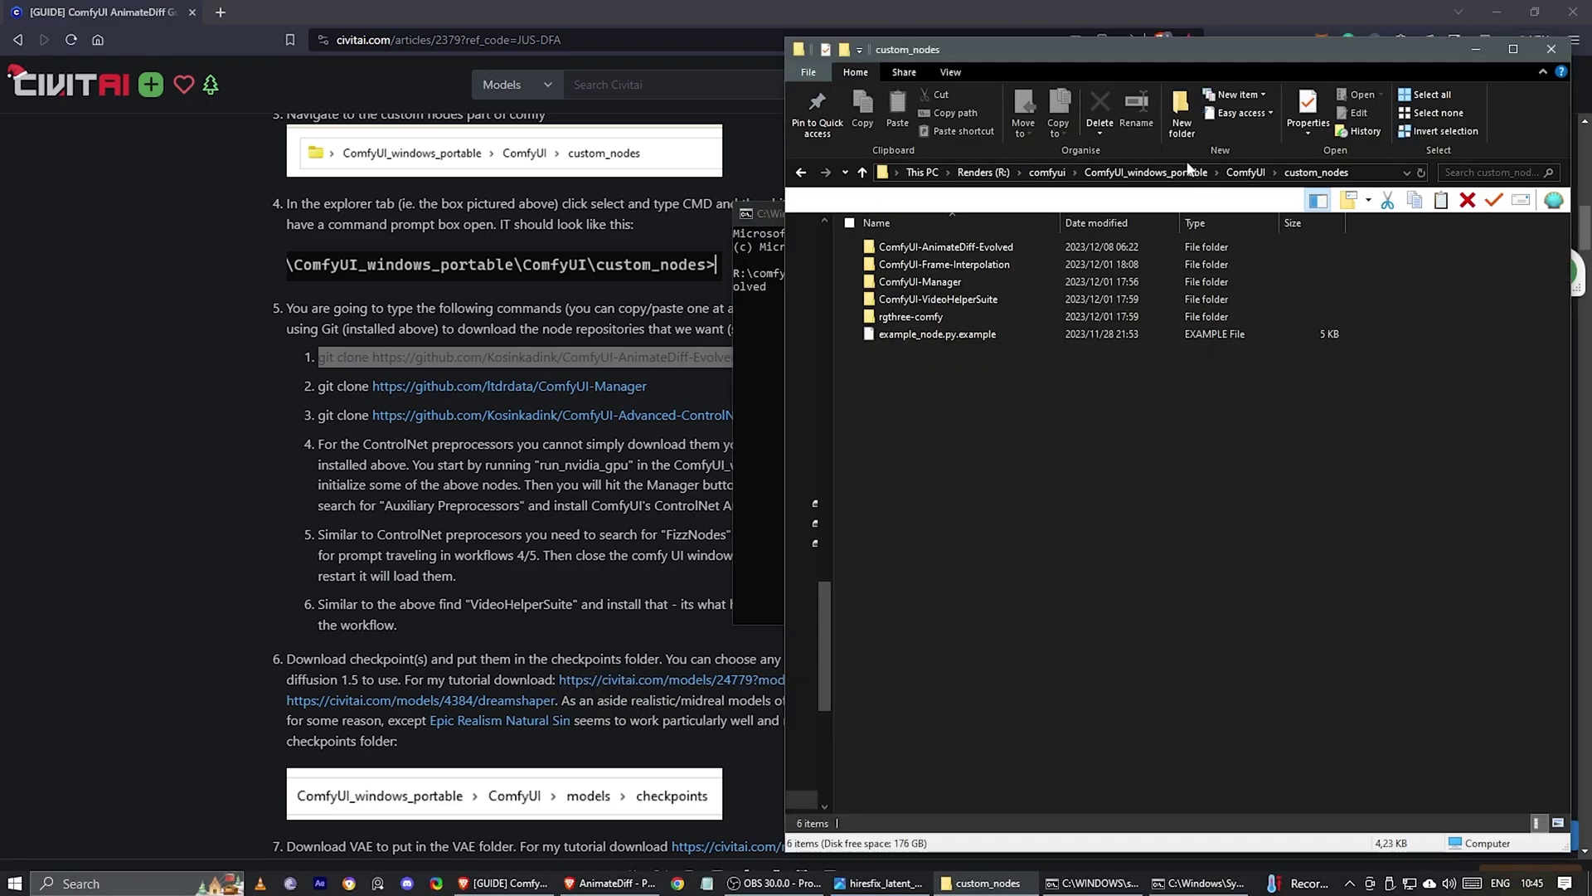
left_click_drag(1177, 60, 529, 97)
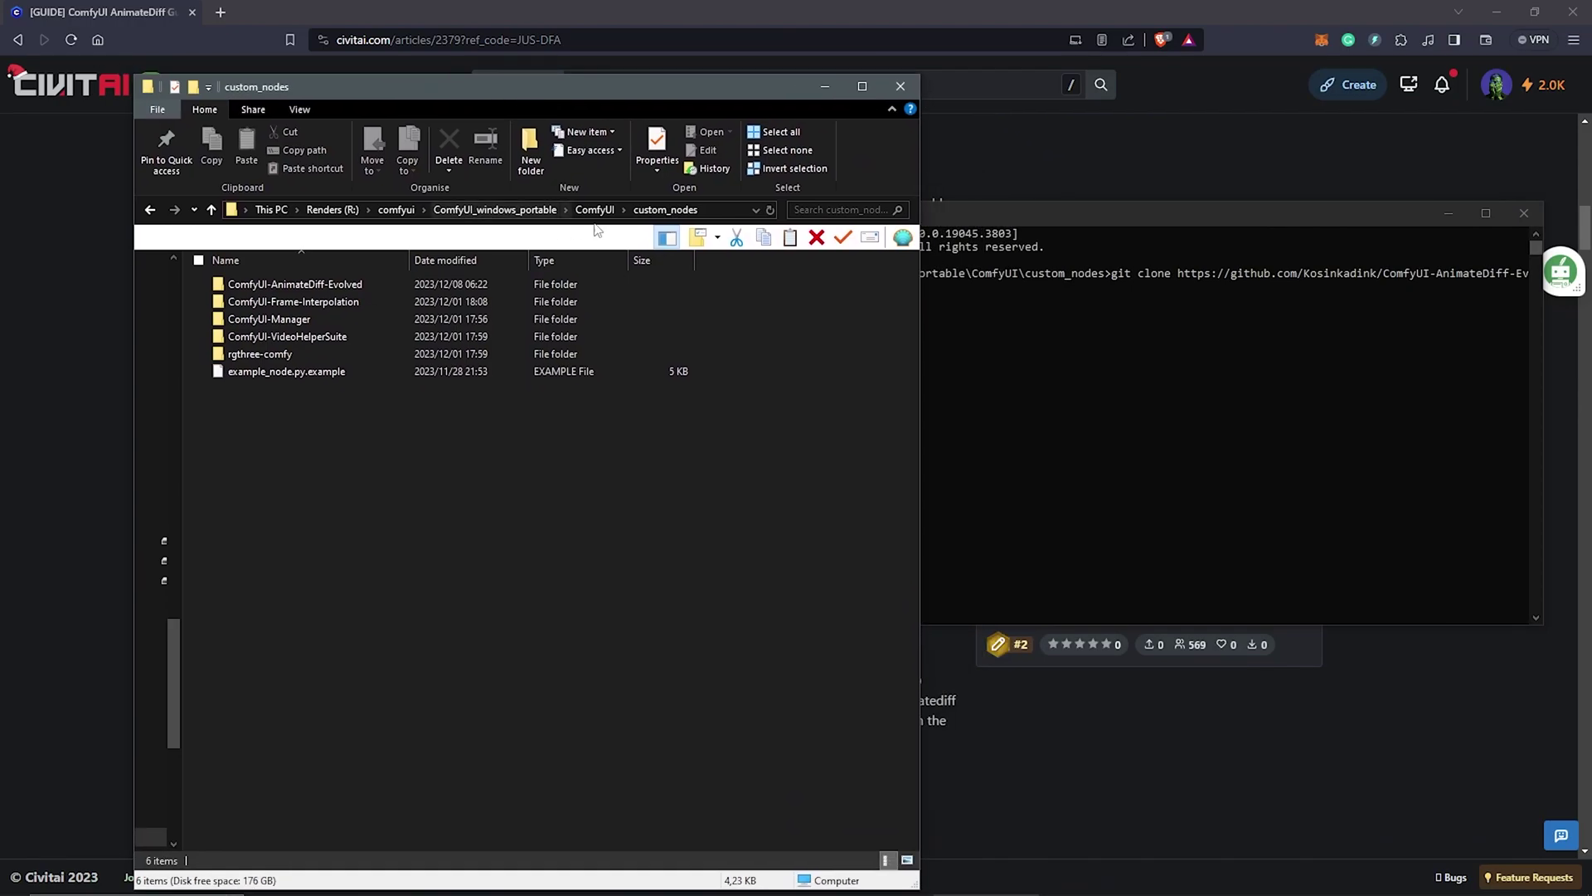
left_click_drag(925, 391, 789, 398)
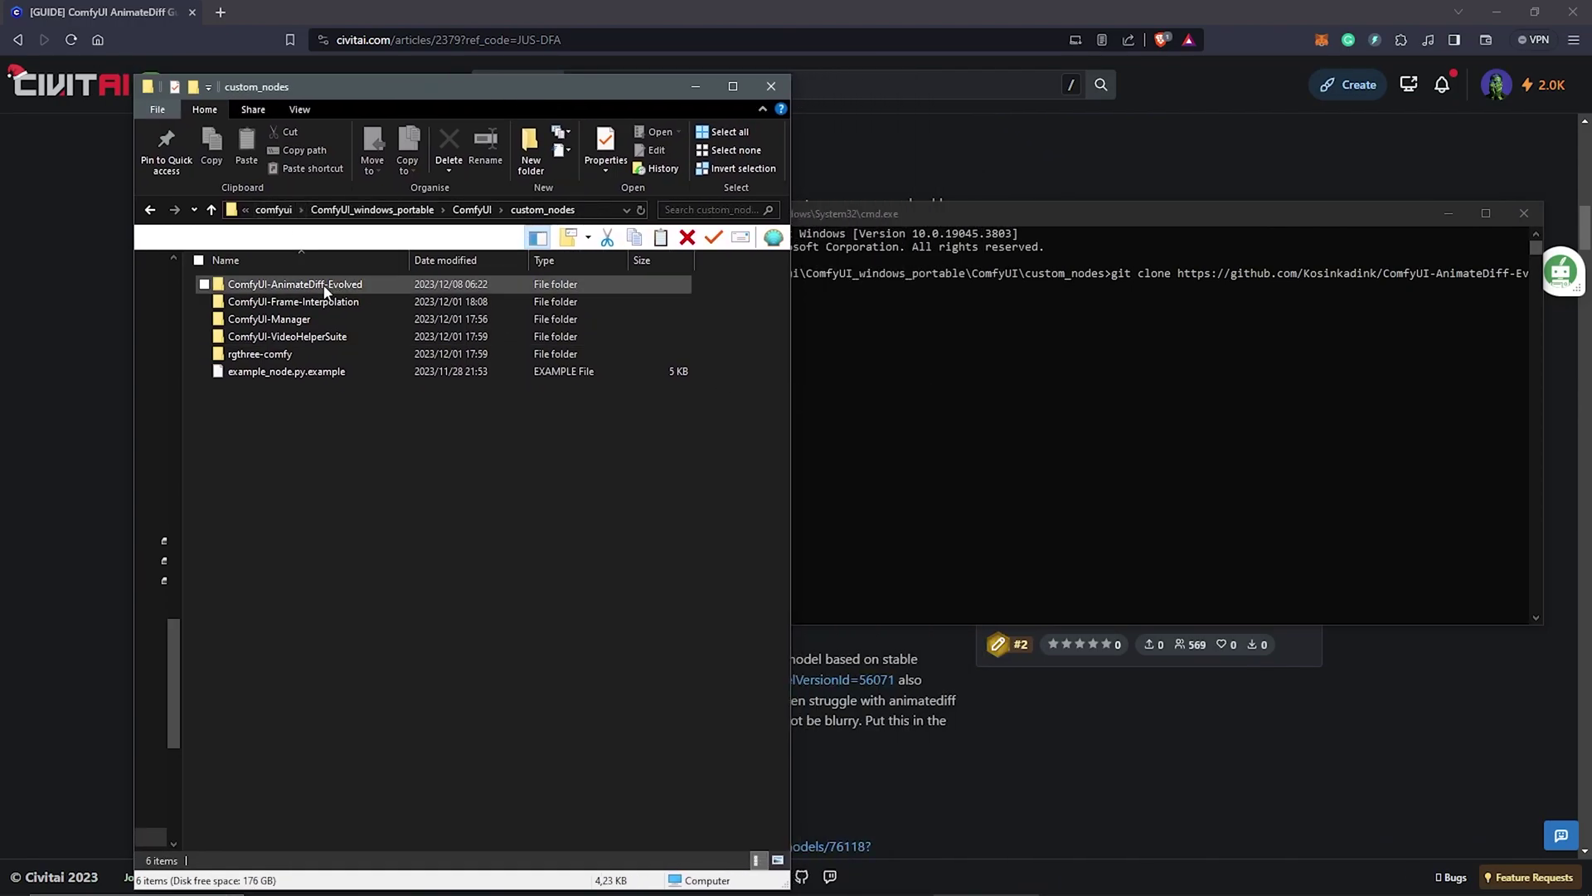
left_click_drag(506, 90, 1195, 118)
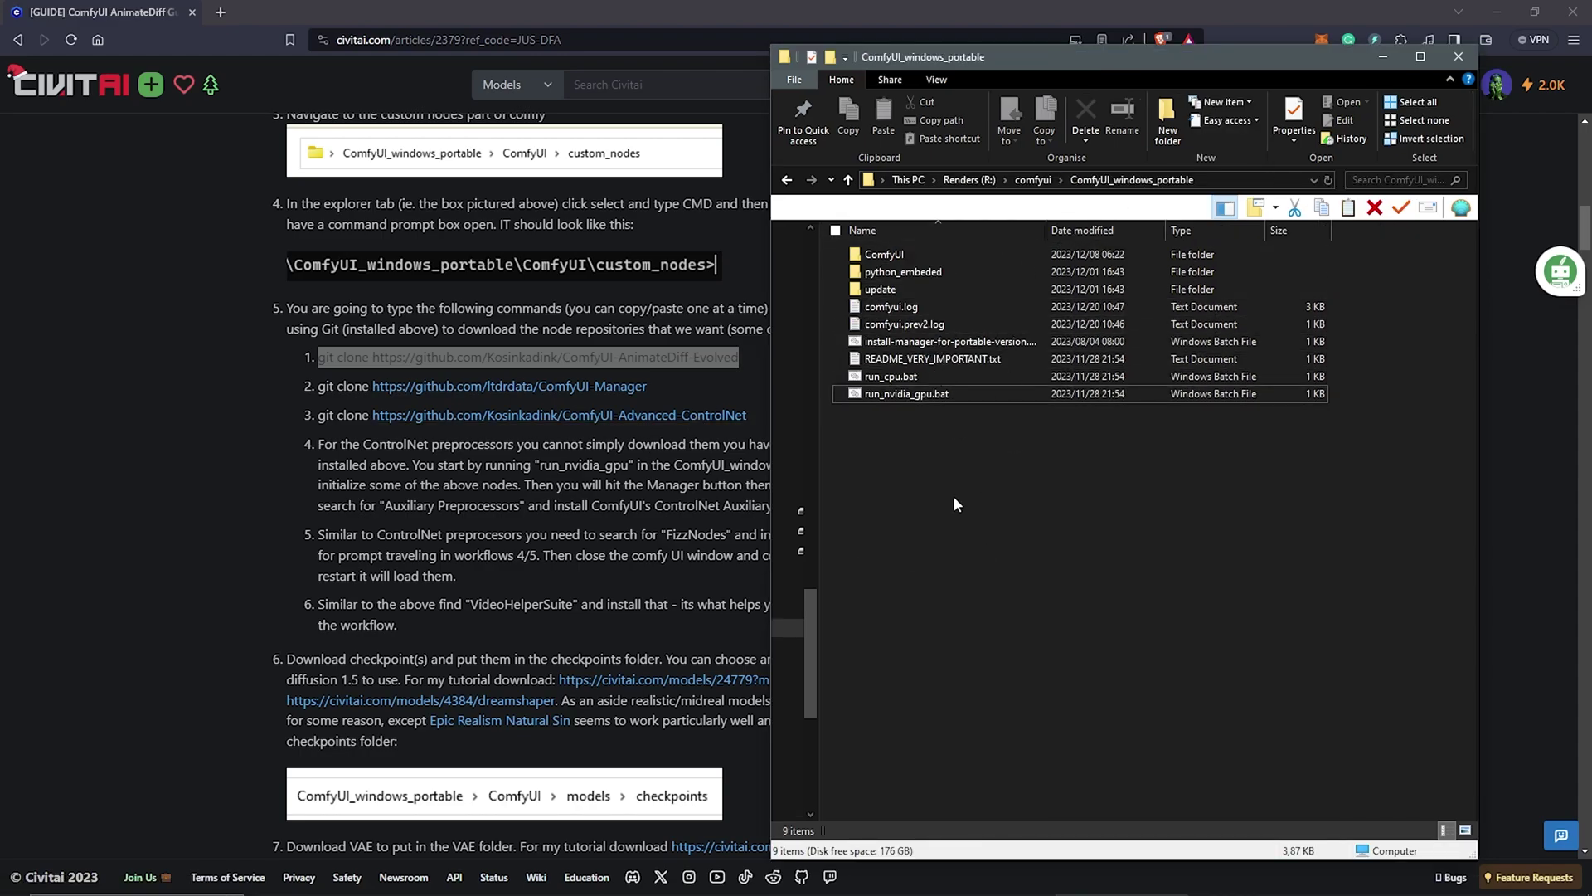
double_click(906, 395)
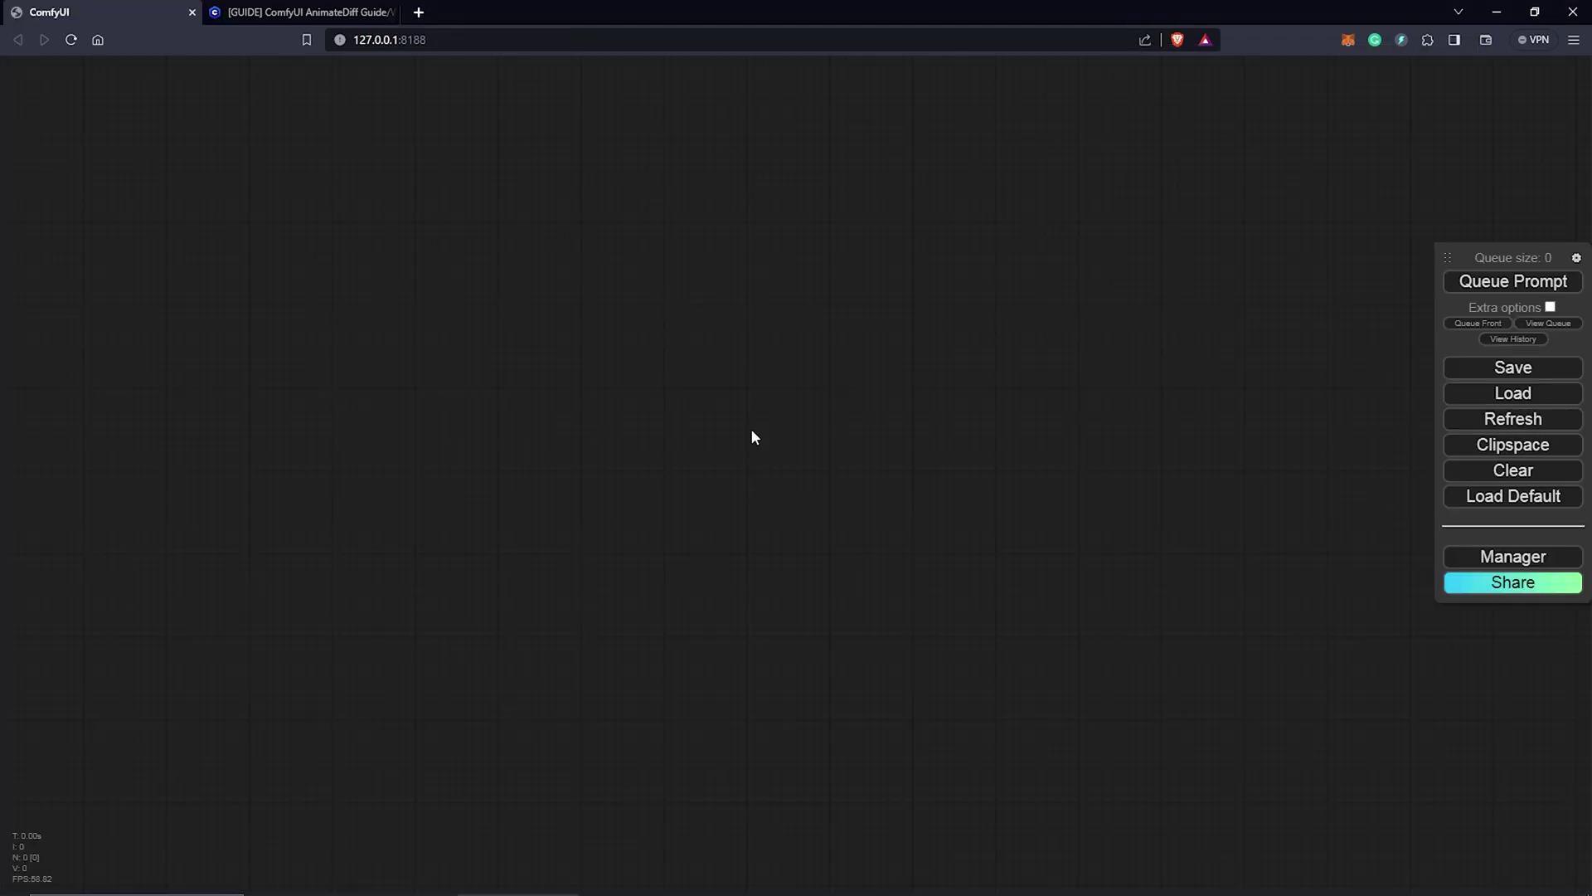
Download the attachment "5 - Txt2Vid with Prompt Scheduling.json" from the Civitai guide.
left_click(309, 13)
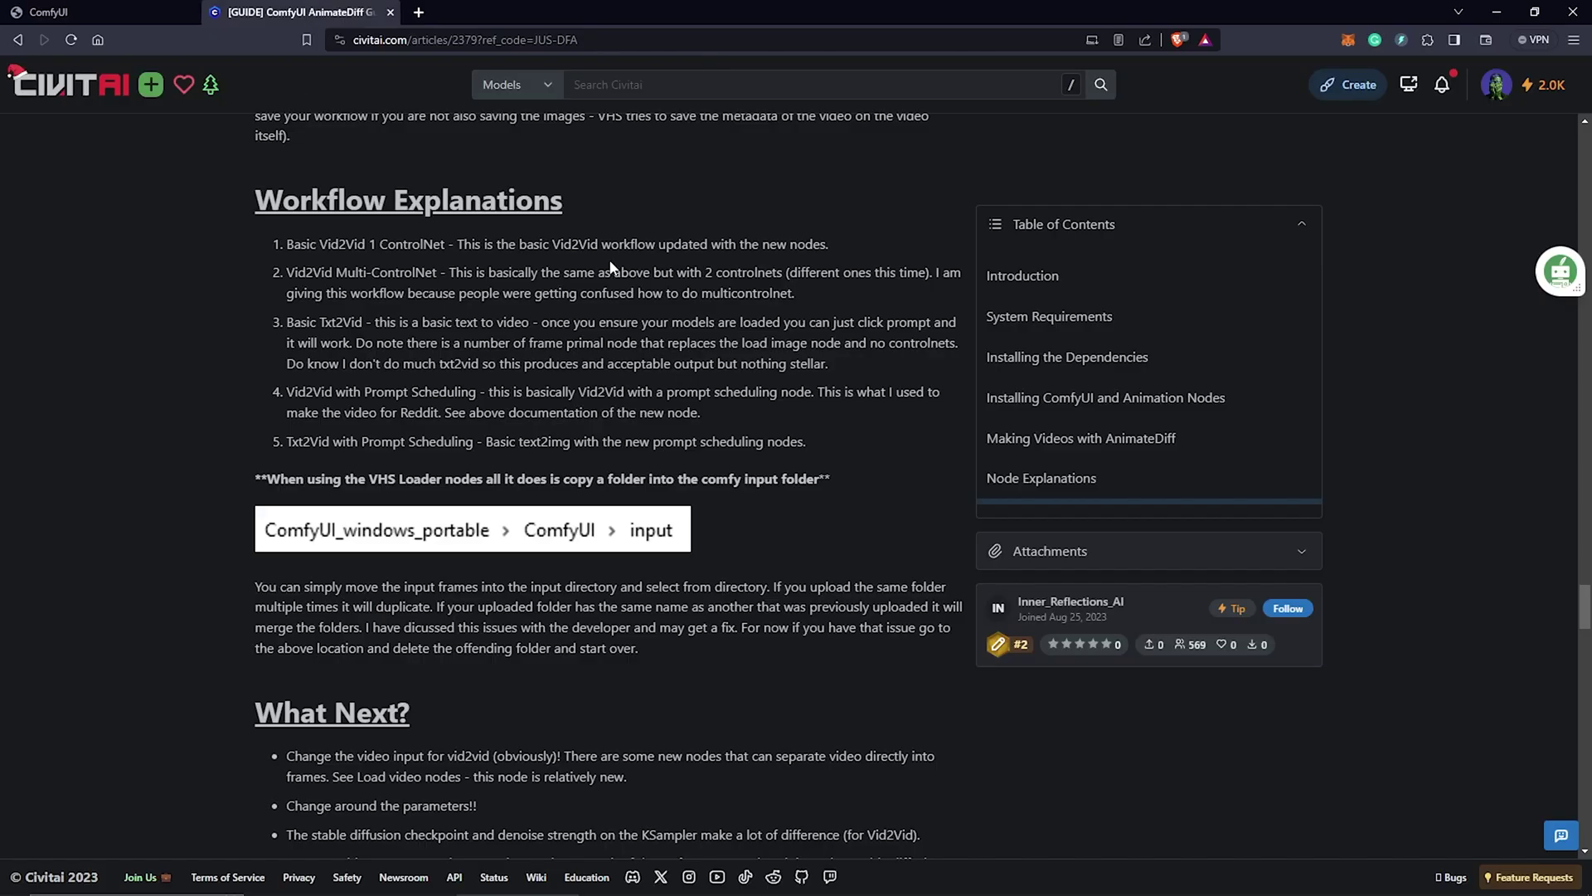
left_click(1317, 555)
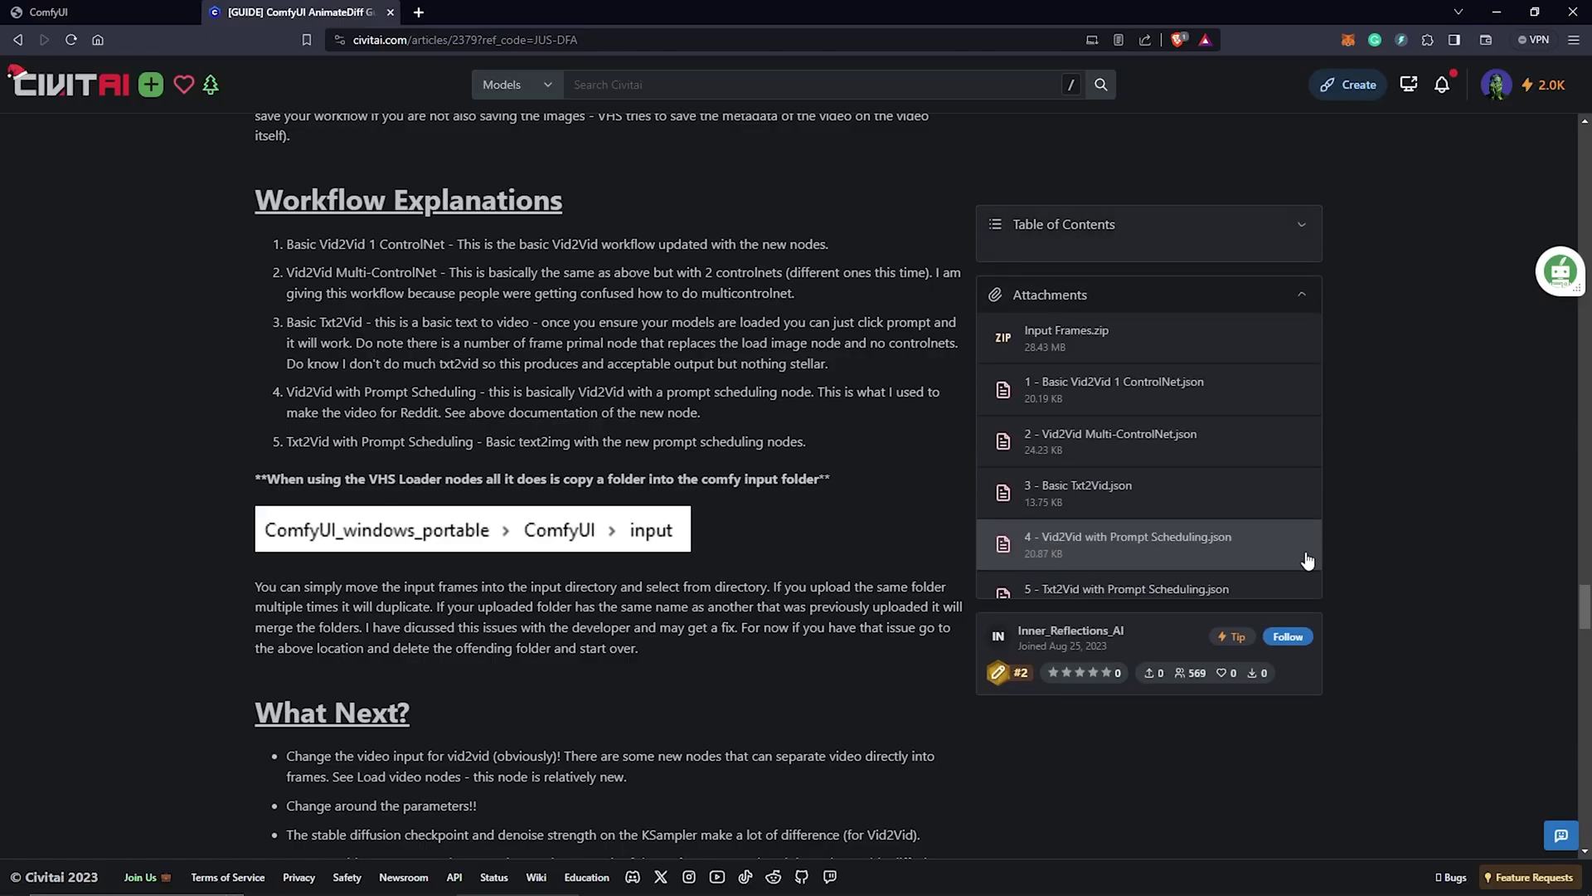
scroll(1140, 415, "down", 1)
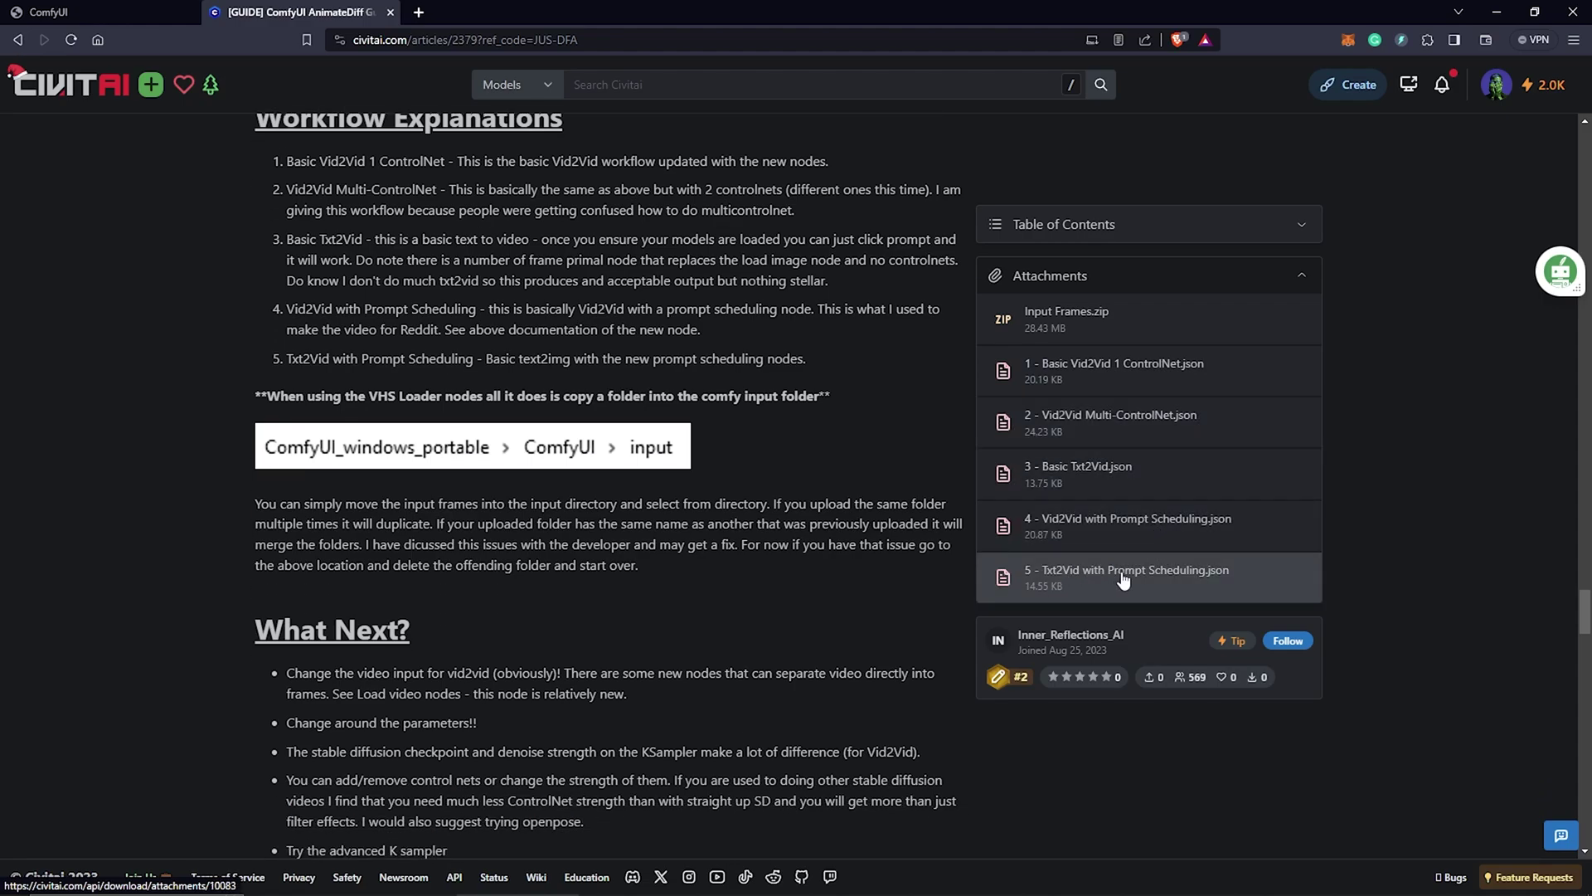
left_click(1163, 581)
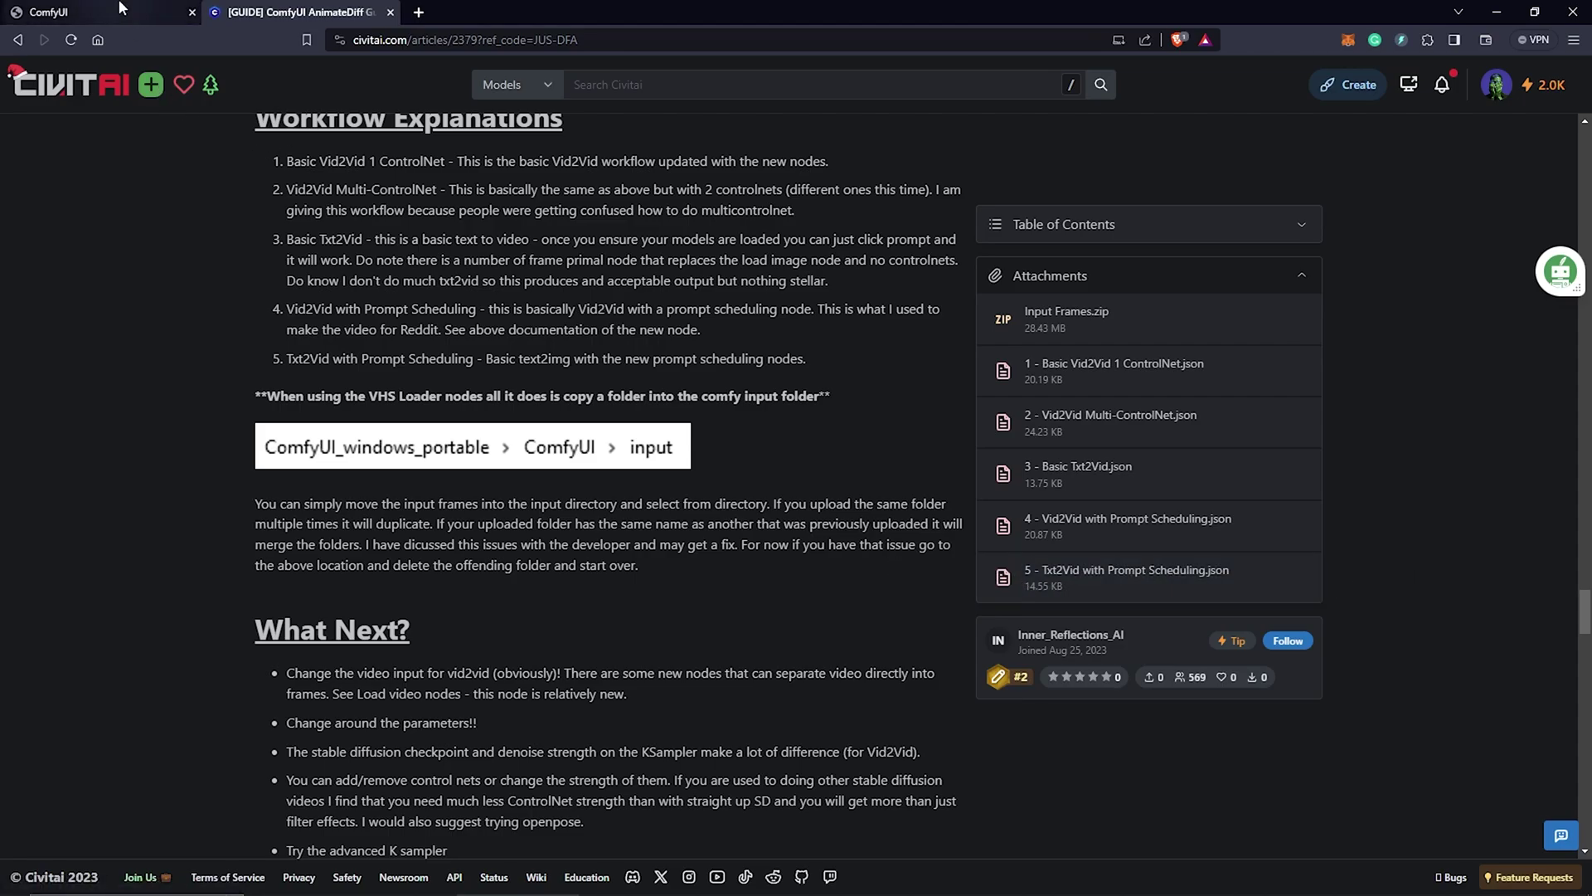
Load the workflow file "5 - Txt2Vid with Prompt Scheduling.json" into ComfyUI.
left_click(50, 11)
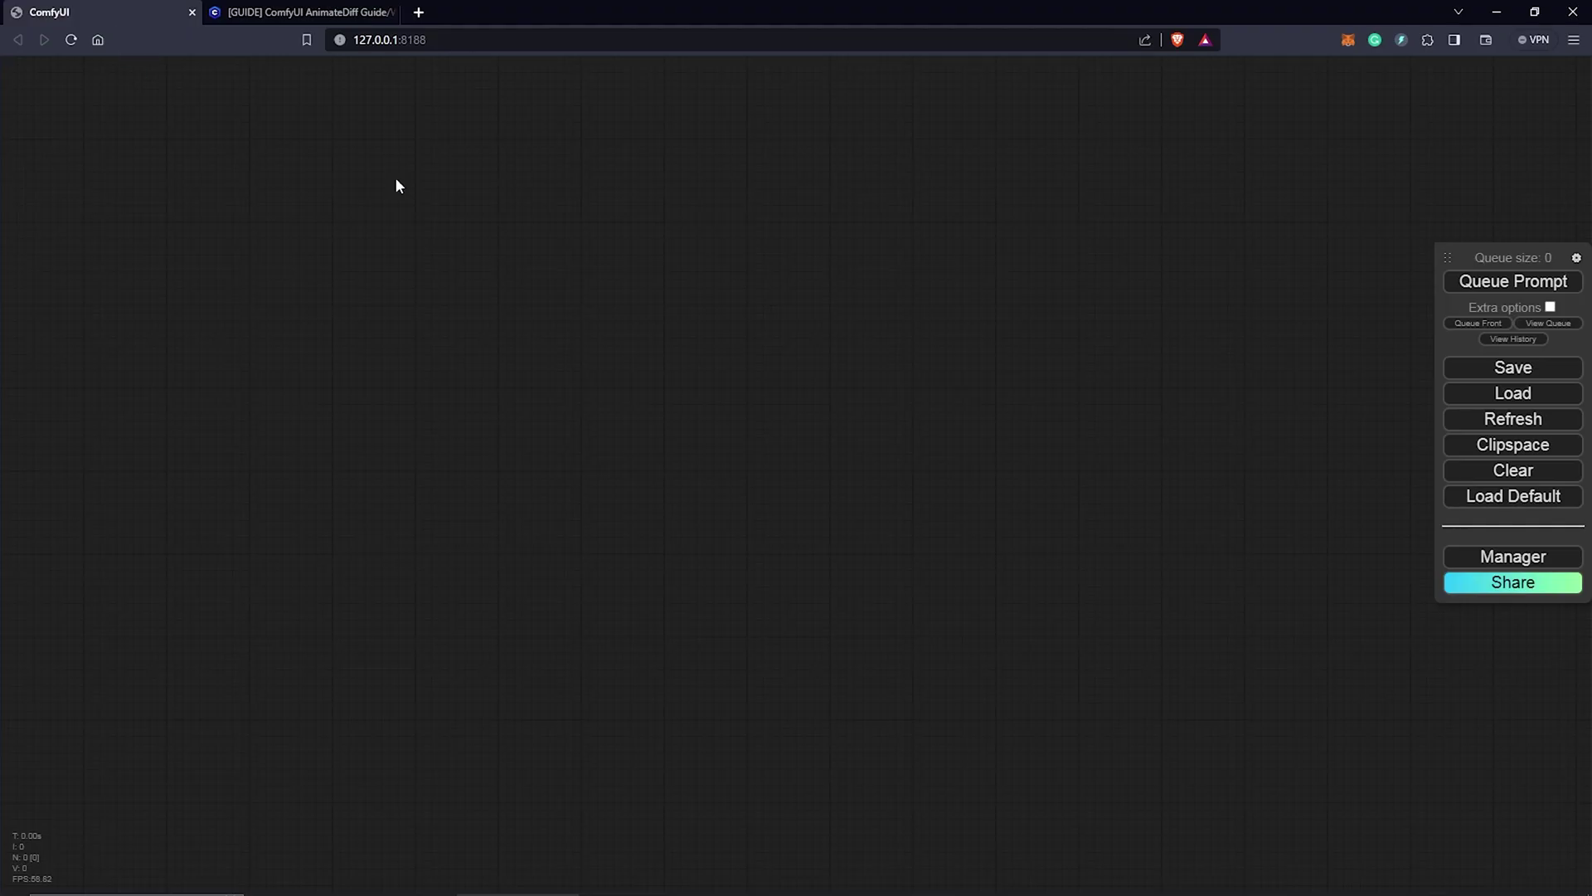
left_click(1520, 396)
left_click(232, 137)
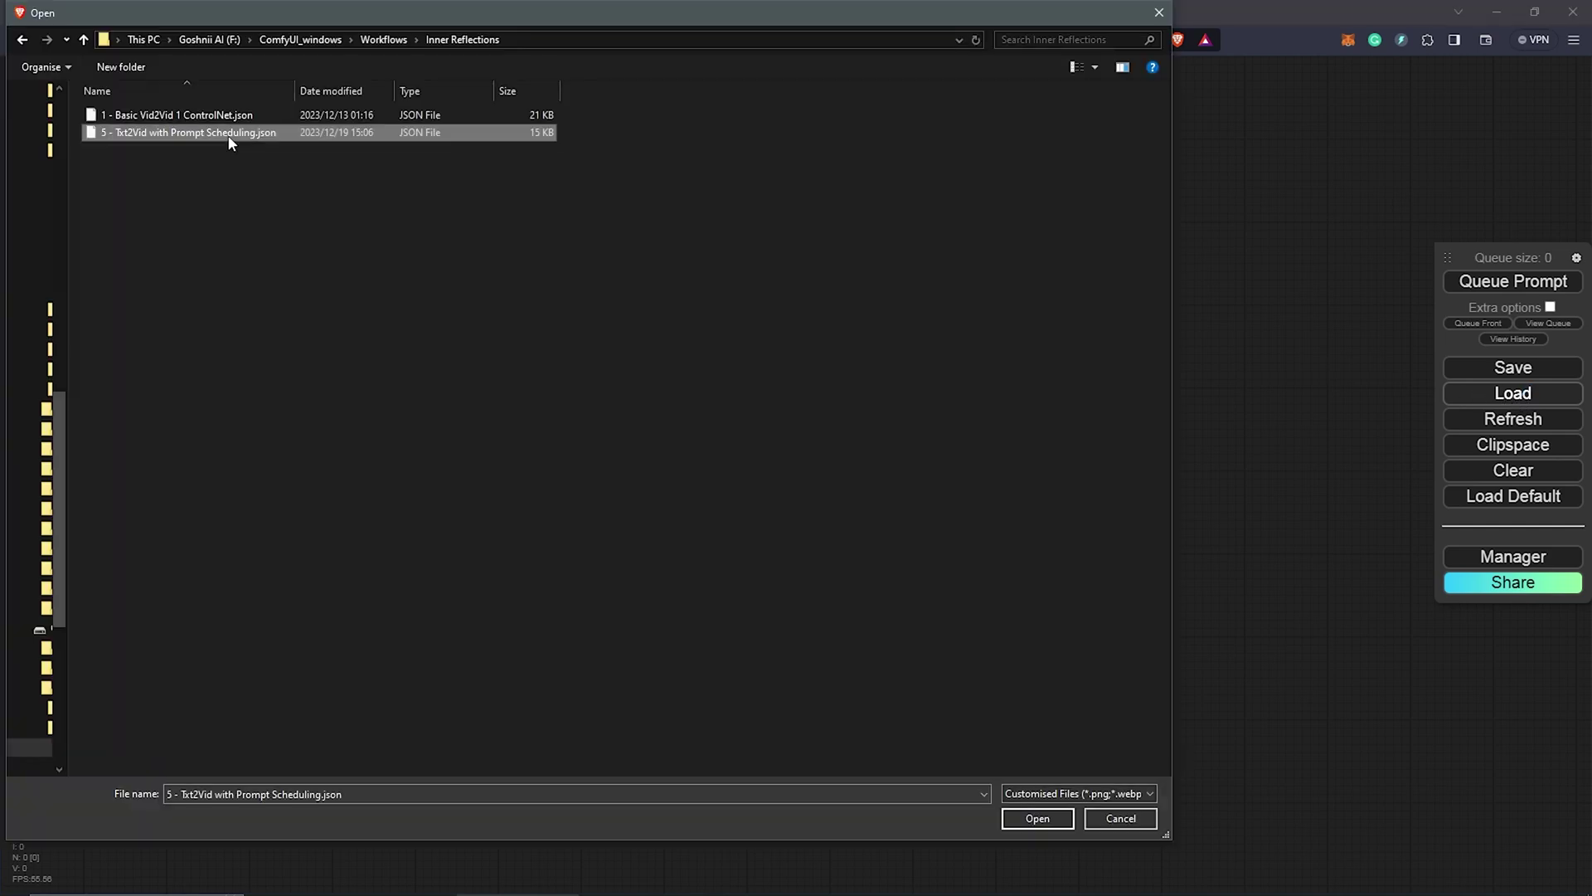
left_click(1037, 818)
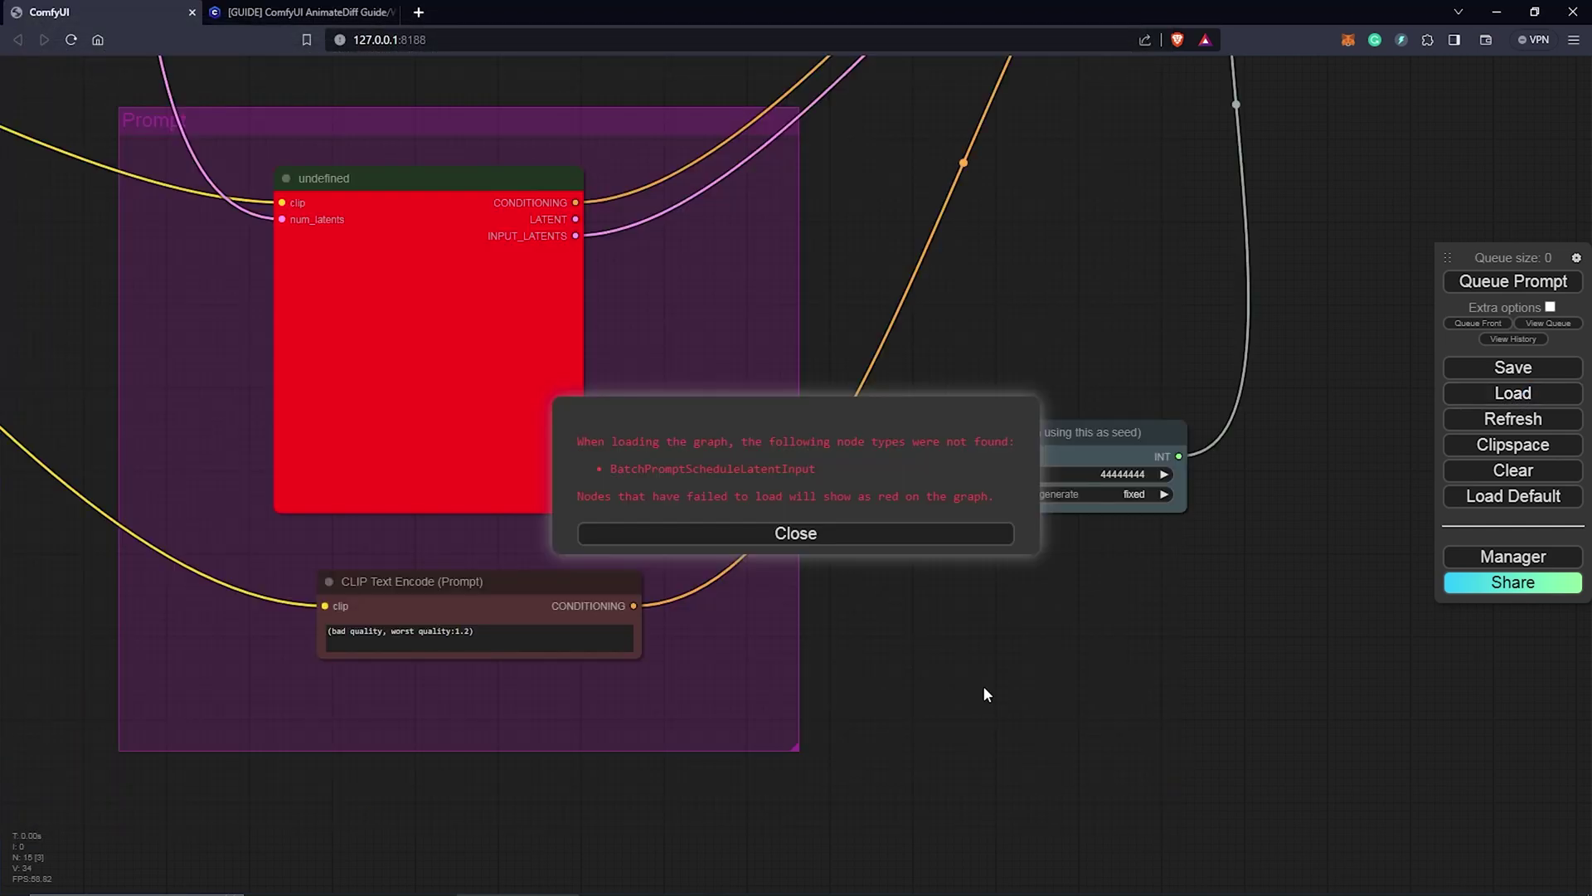
Install the missing FizzNodes custom node pack through the ComfyUI Manager and close the missing-nodes list.
scroll(1047, 307, "down", 4)
left_click_drag(1046, 306, 1262, 385)
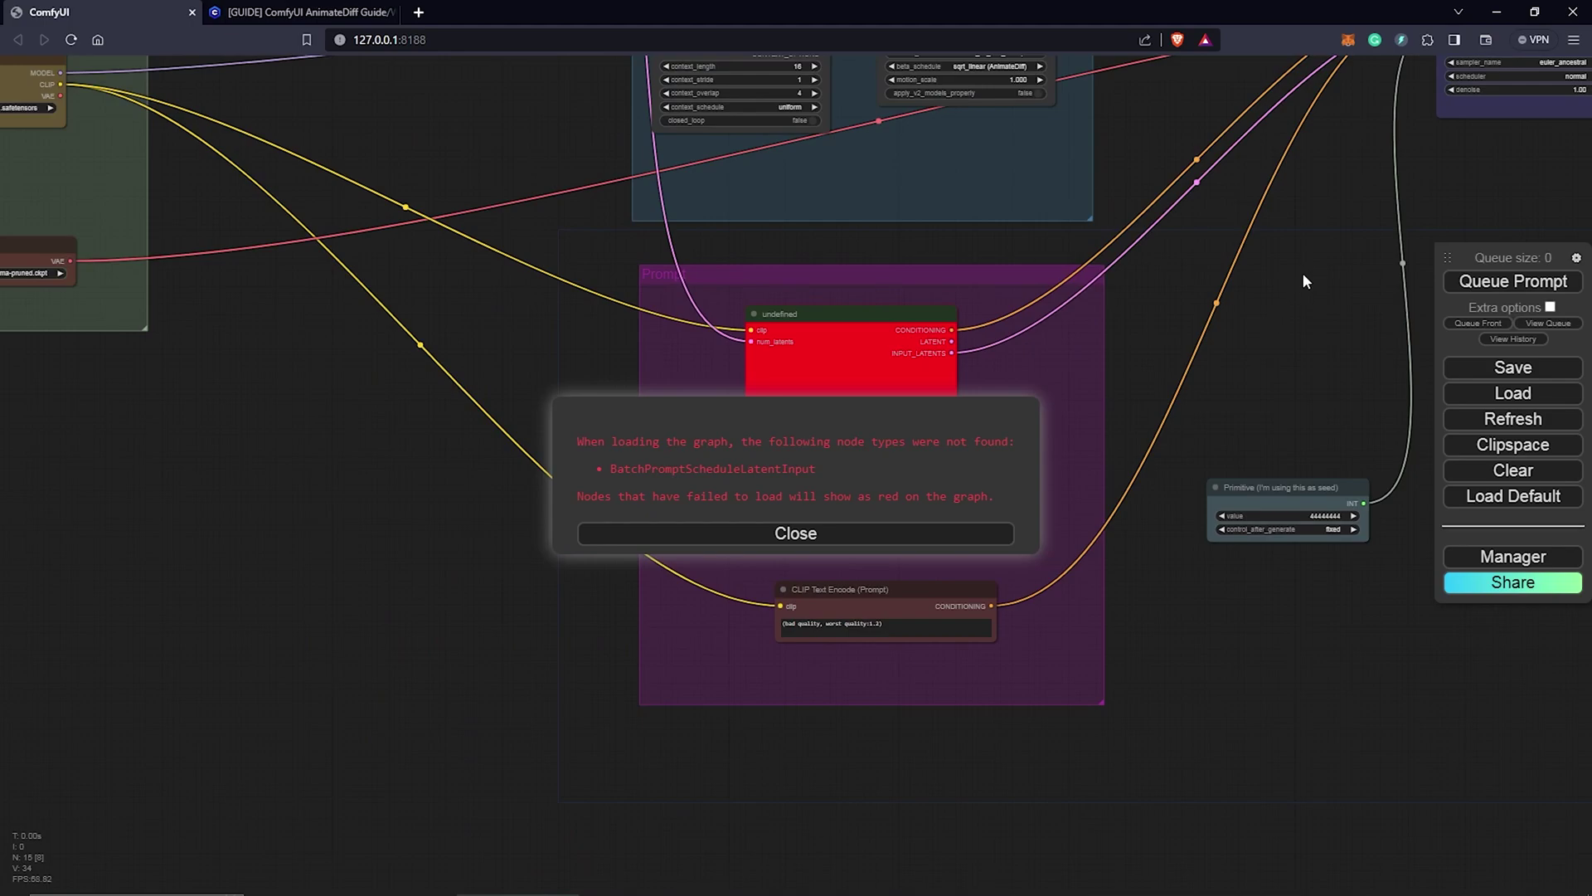
left_click_drag(1302, 272, 1156, 325)
scroll(1221, 490, "down", 3)
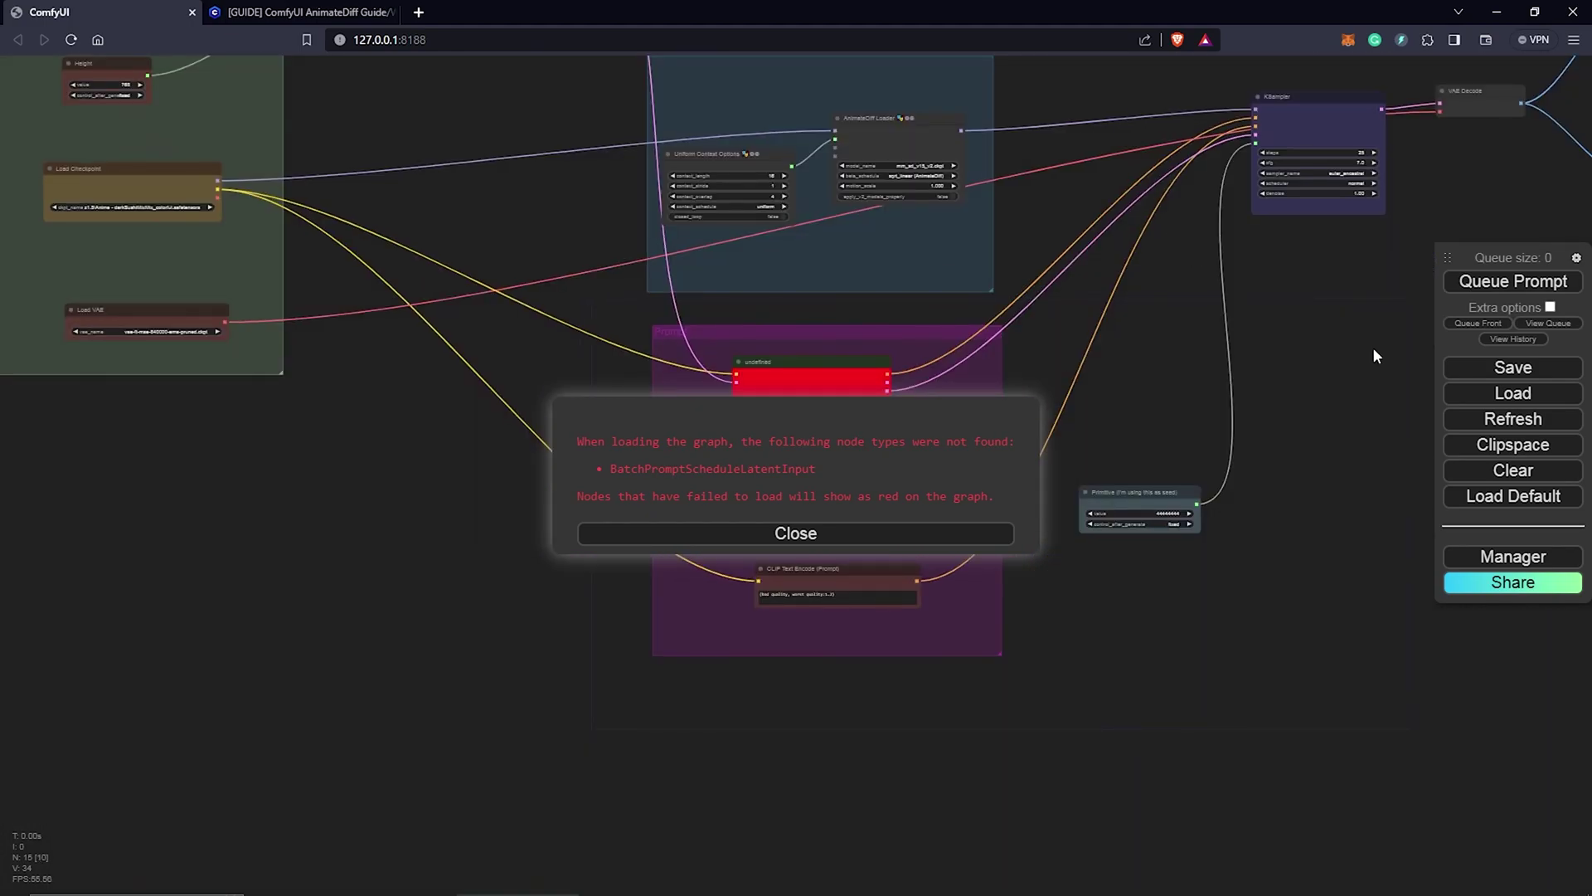
left_click(1503, 563)
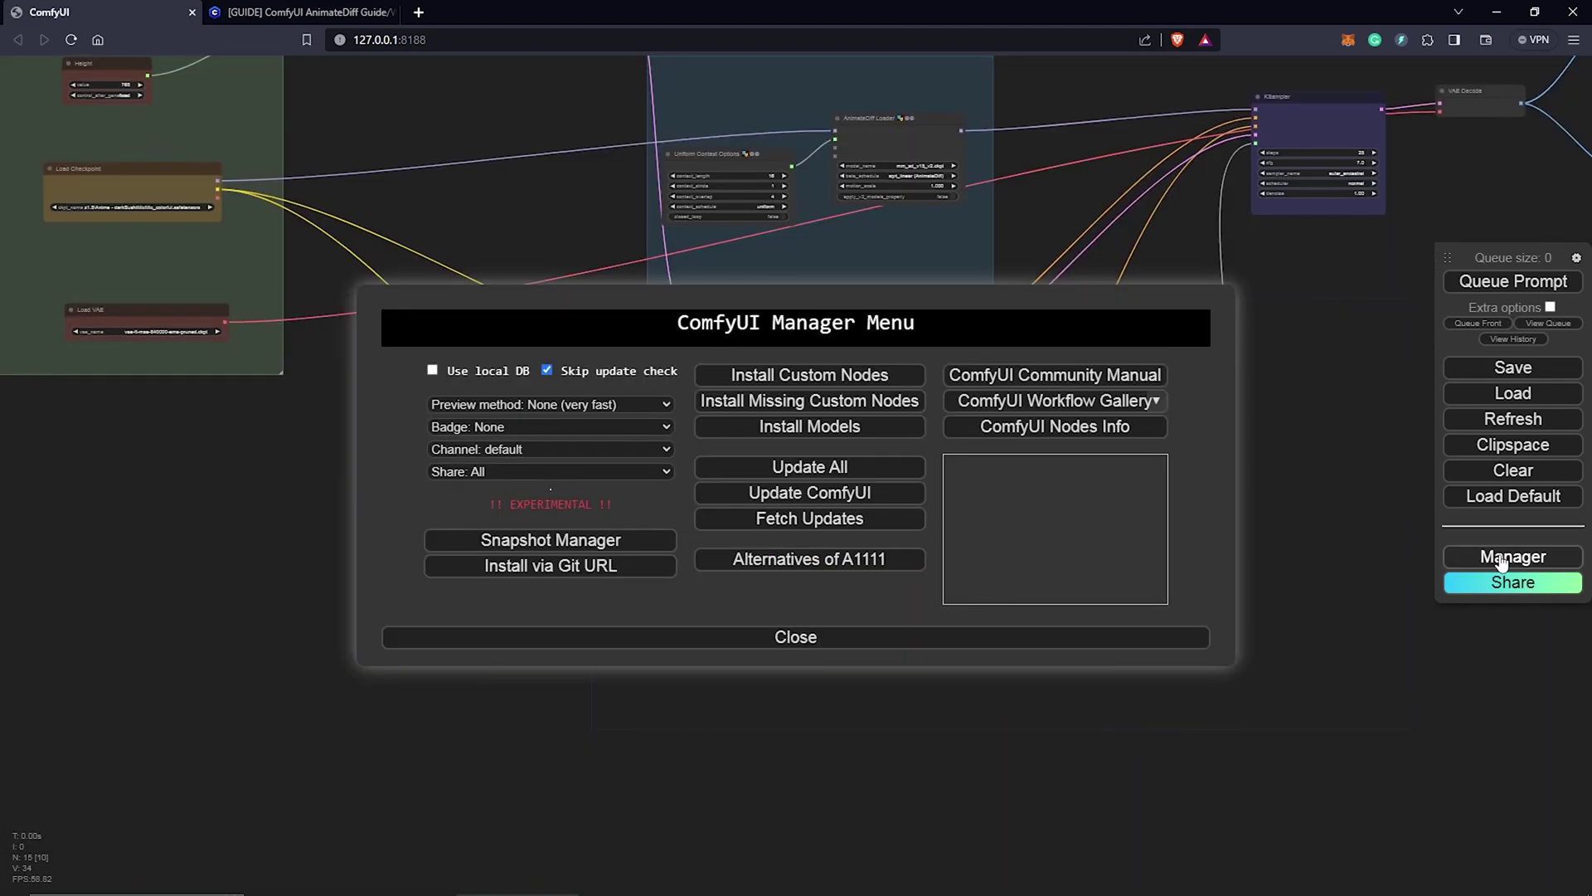
left_click(893, 408)
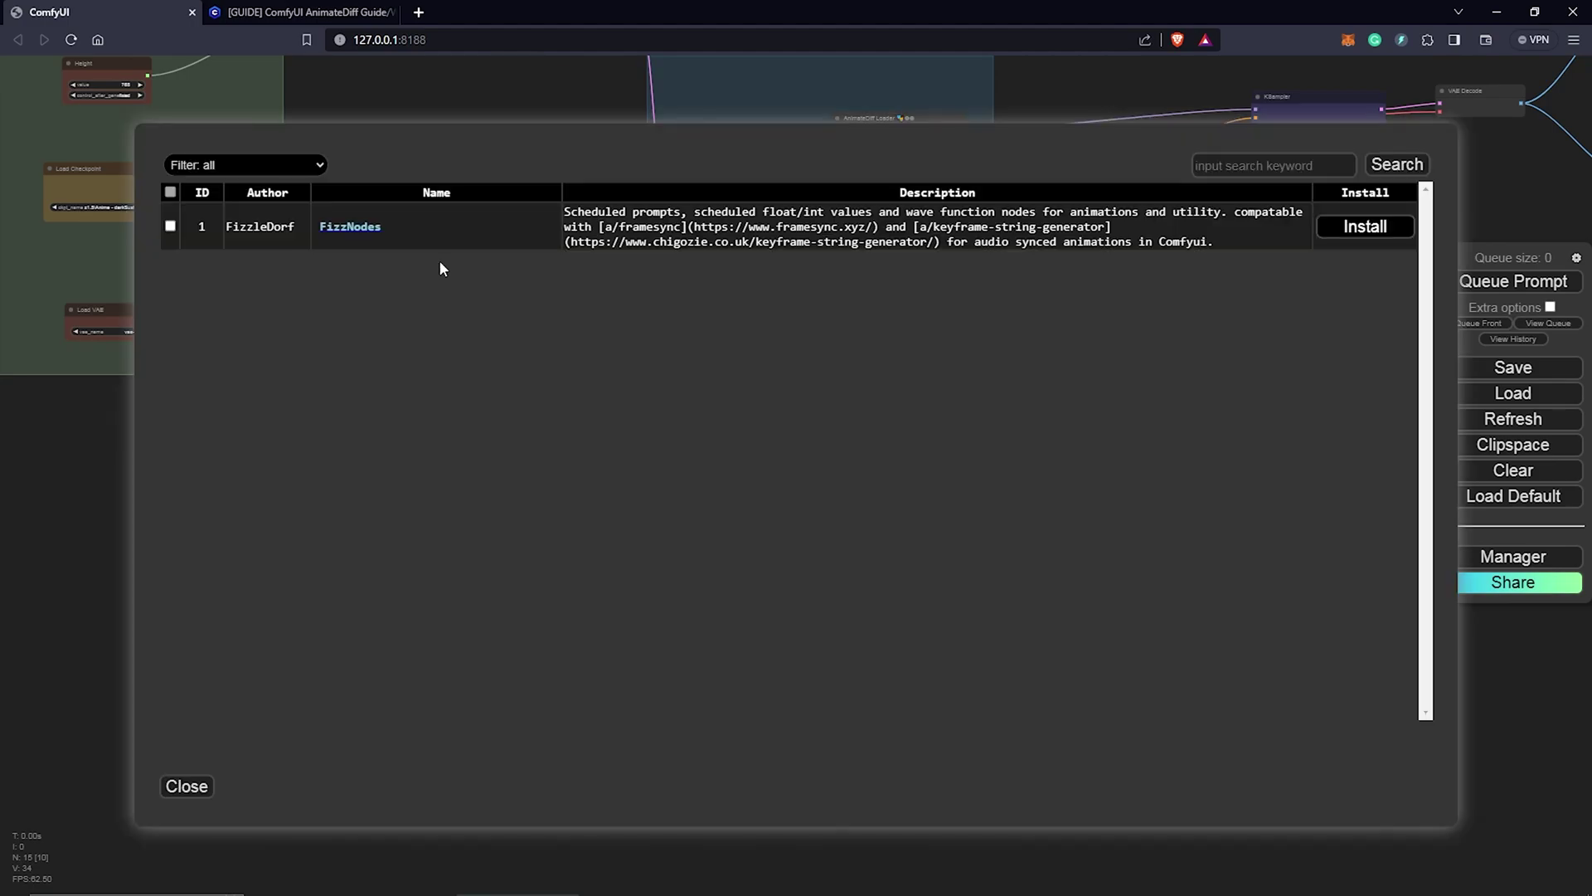
left_click(1373, 230)
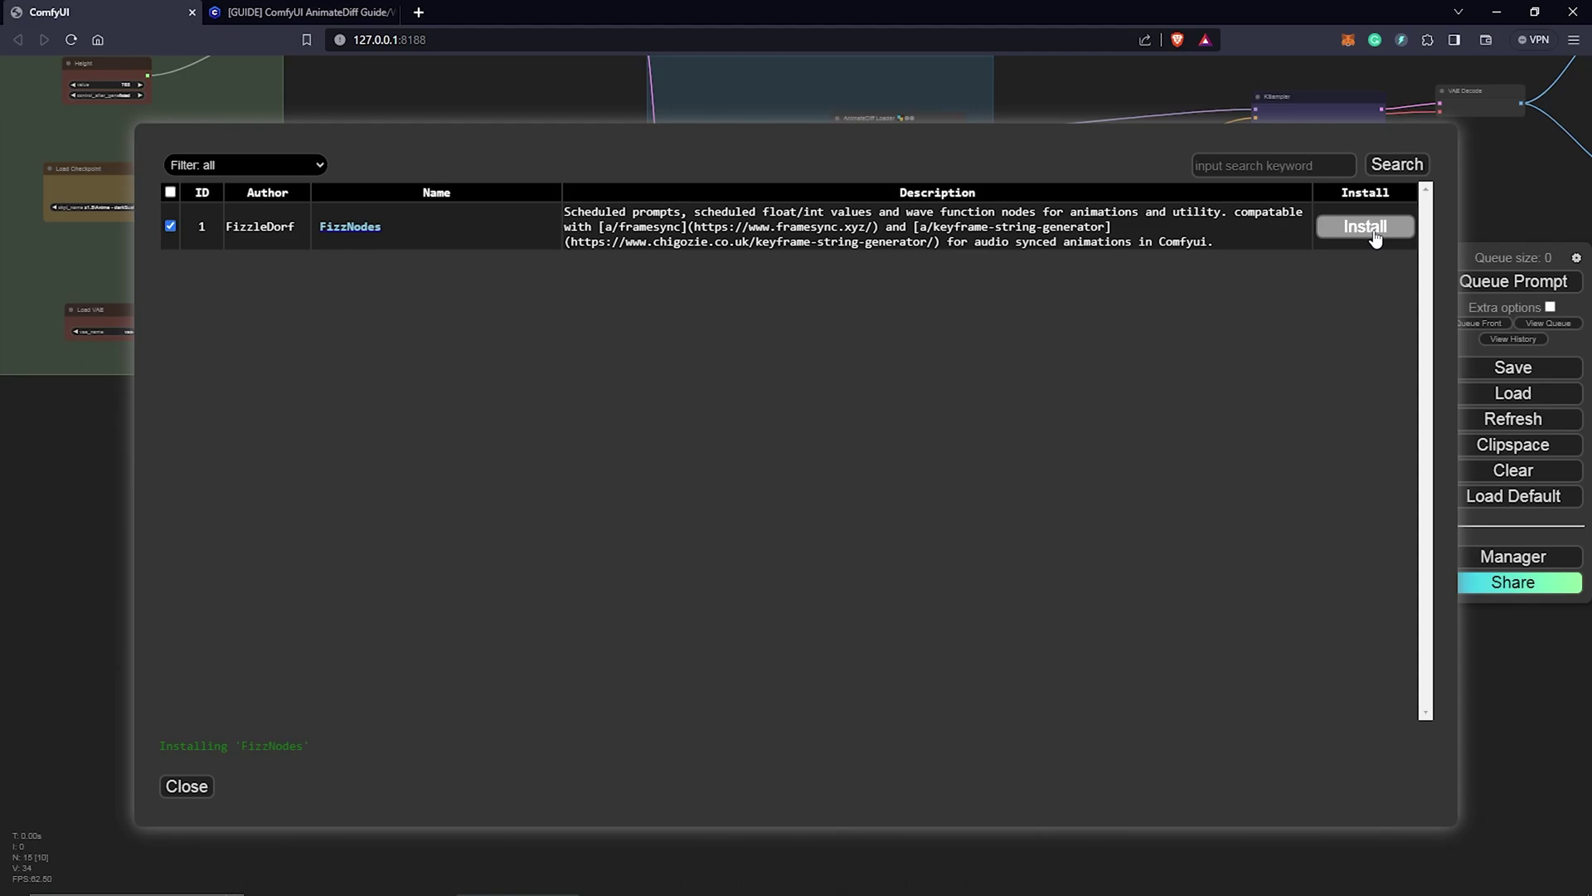
left_click(199, 789)
Update ComfyUI from the Manager and close the Manager dialogs.
left_click(811, 507)
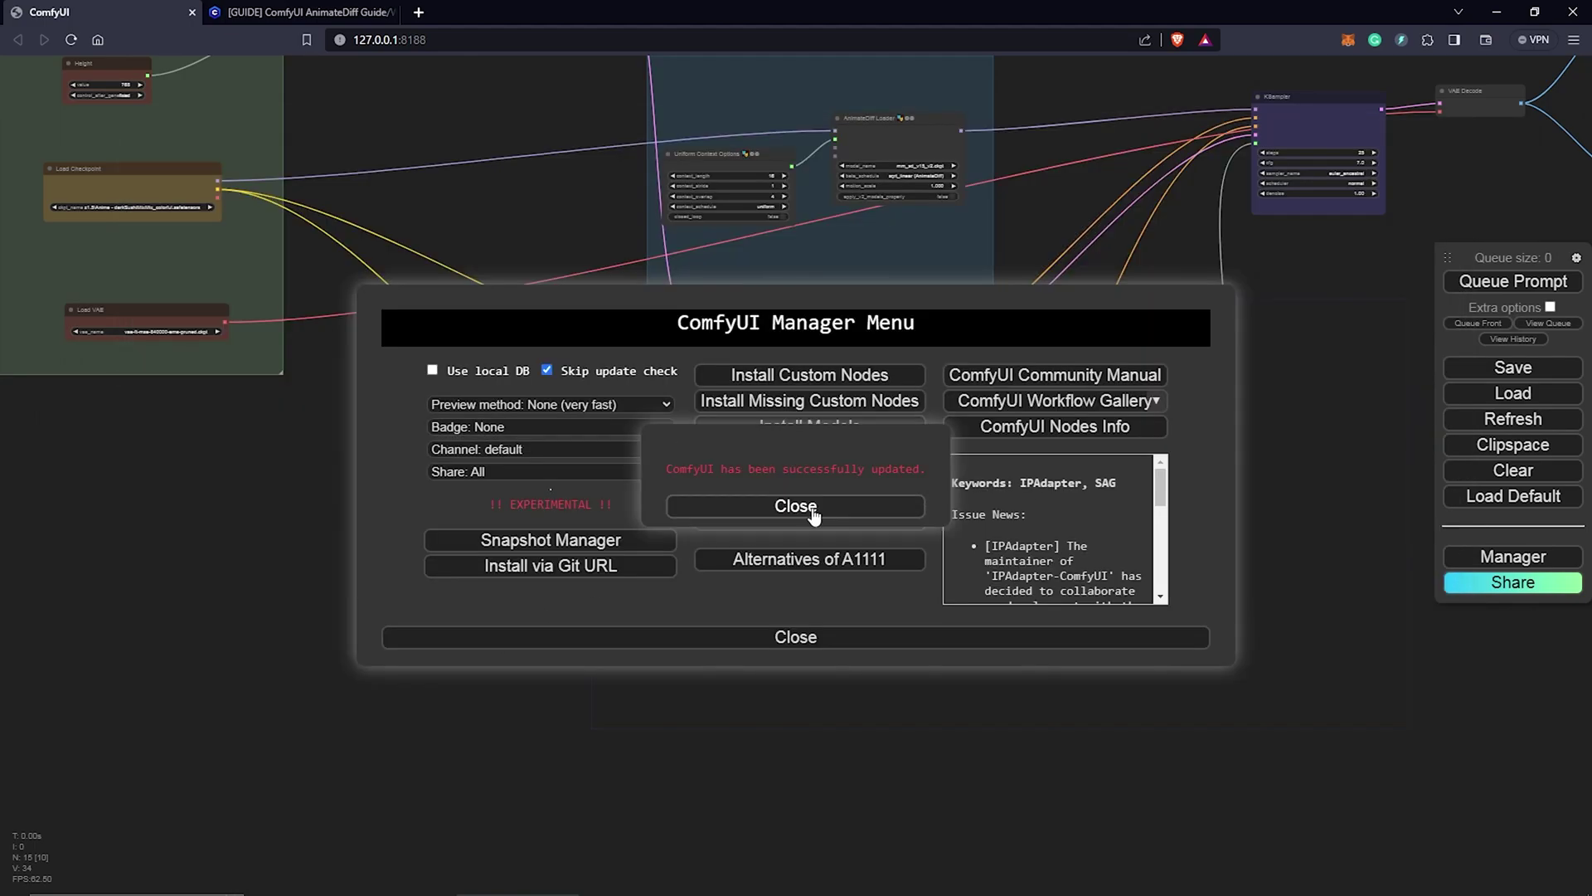
left_click(813, 512)
left_click(821, 637)
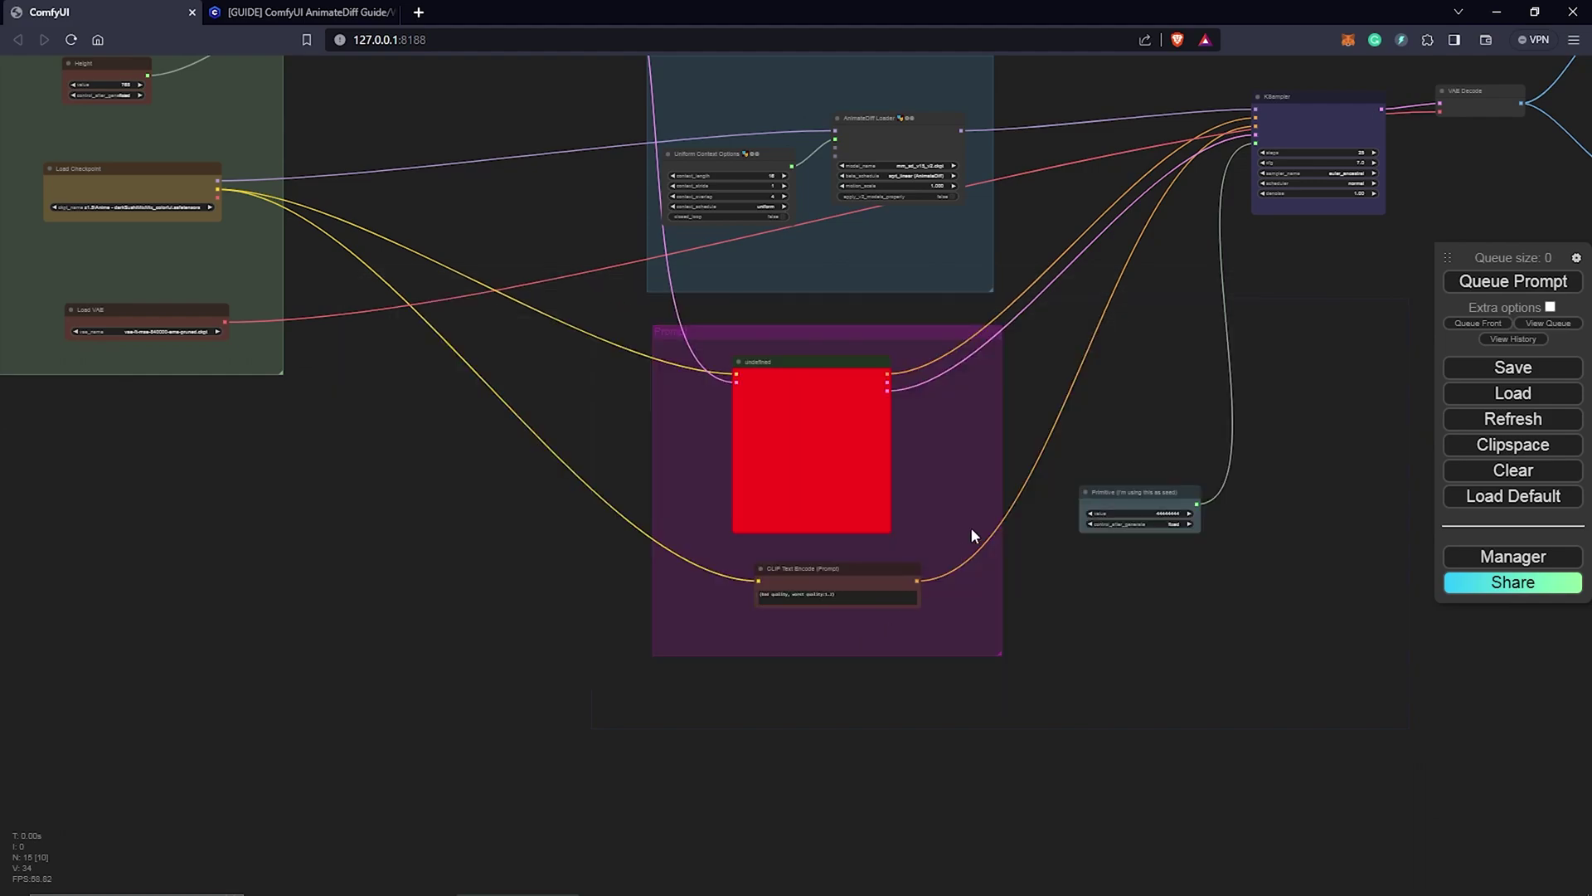
Close the ComfyUI browser tab and shut down its server console window.
scroll(975, 535, "down", 6)
left_click(191, 11)
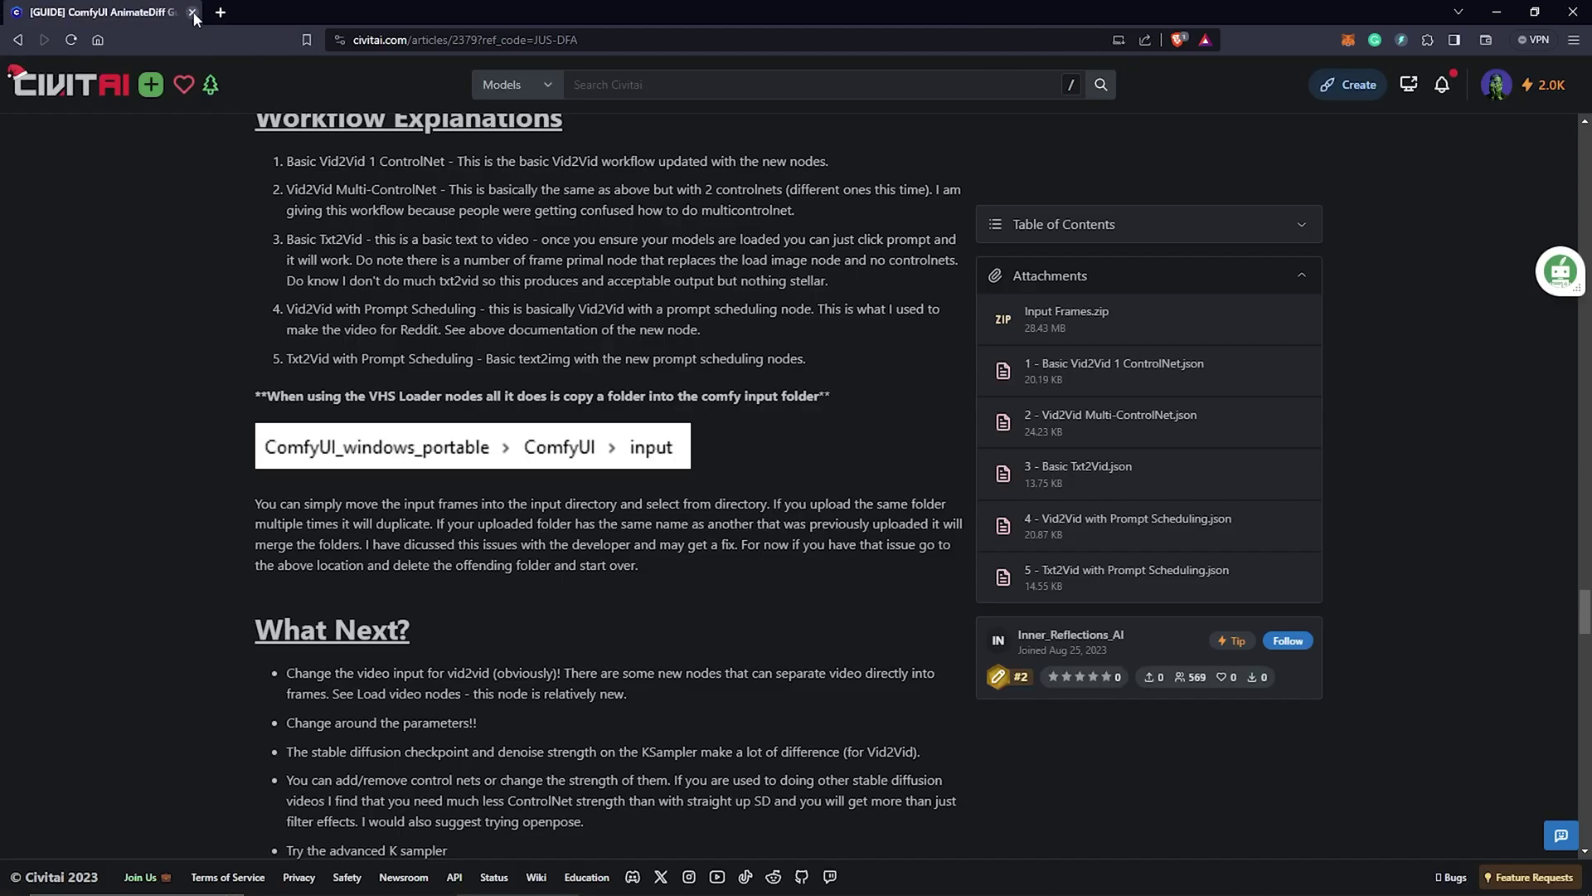
left_click(1202, 882)
left_click(1017, 231)
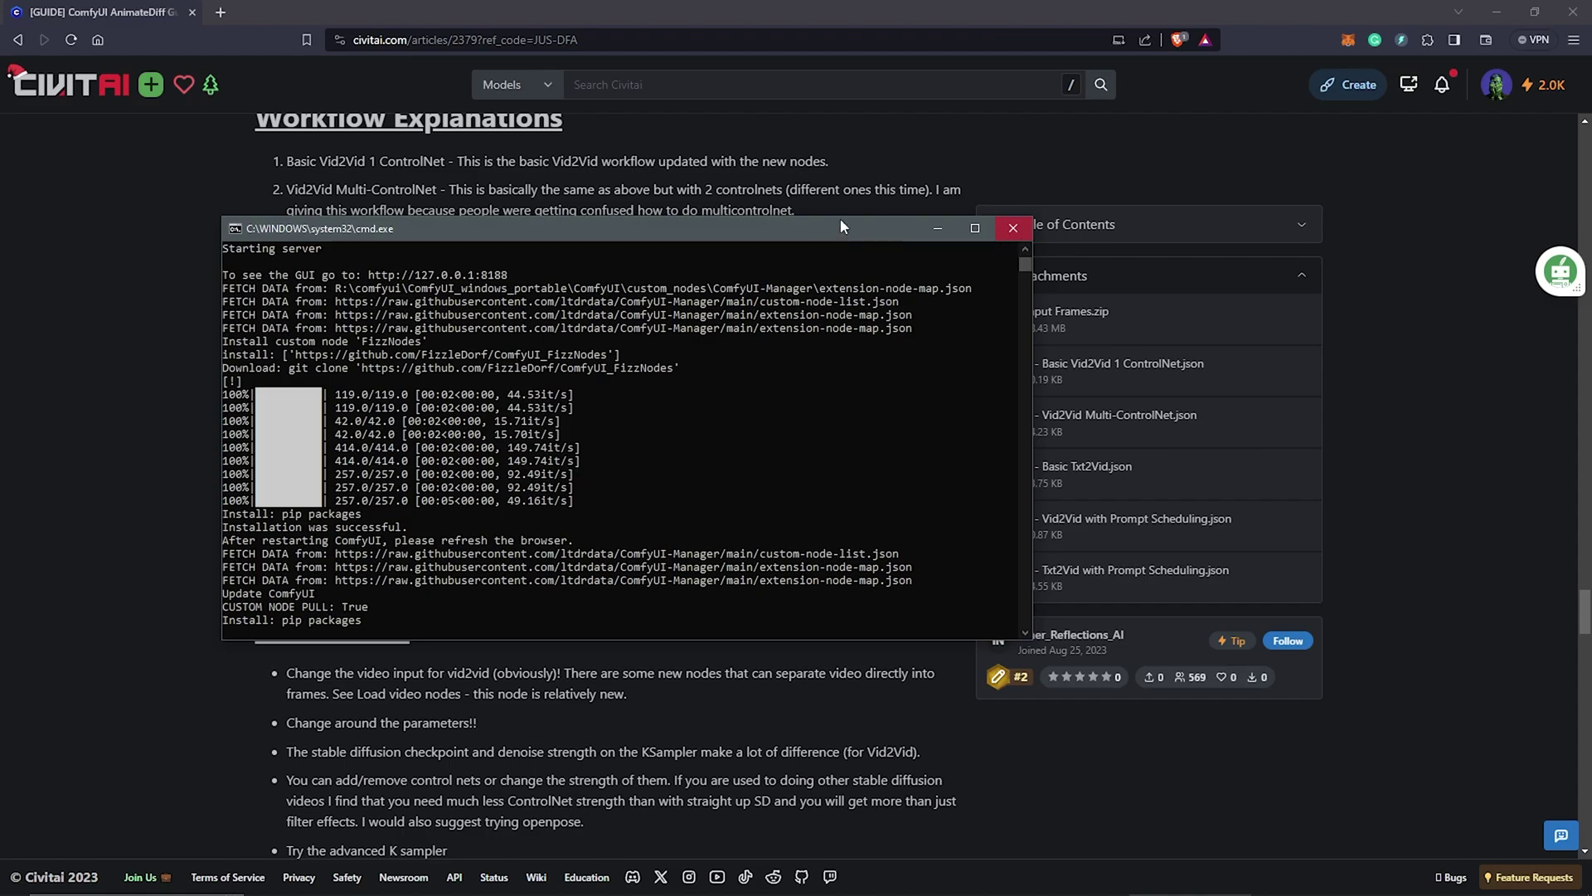
left_click(1013, 227)
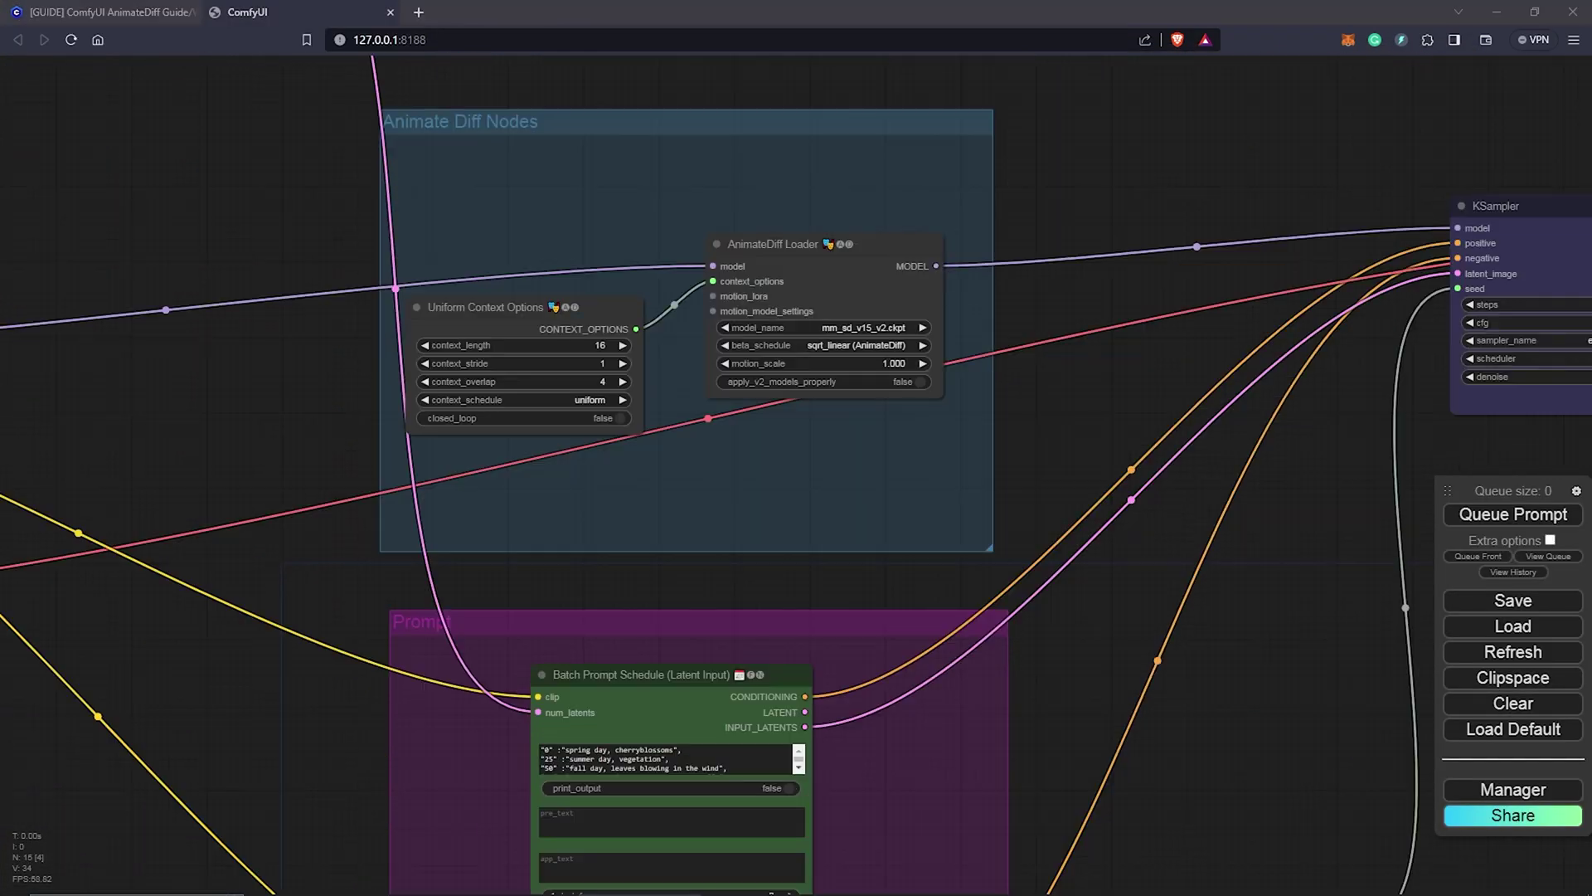
Download the A-Zovya RPG Artist Tools V4 SafeTensor model from Civitai and open ComfyUI's models\checkpoints folder for it.
left_click(424, 13)
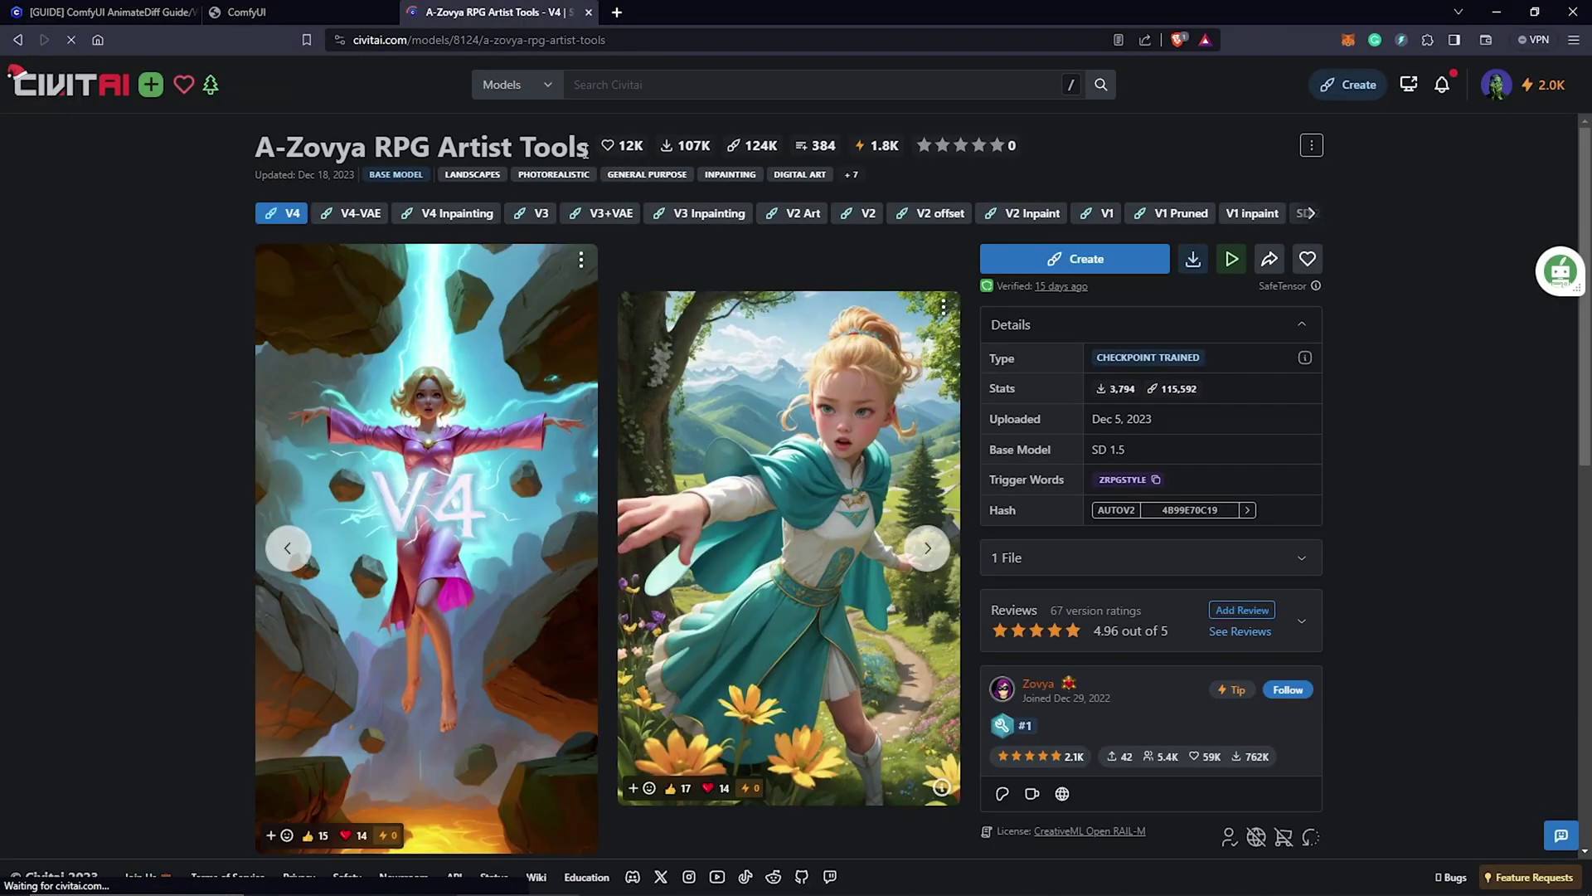
left_click(1192, 262)
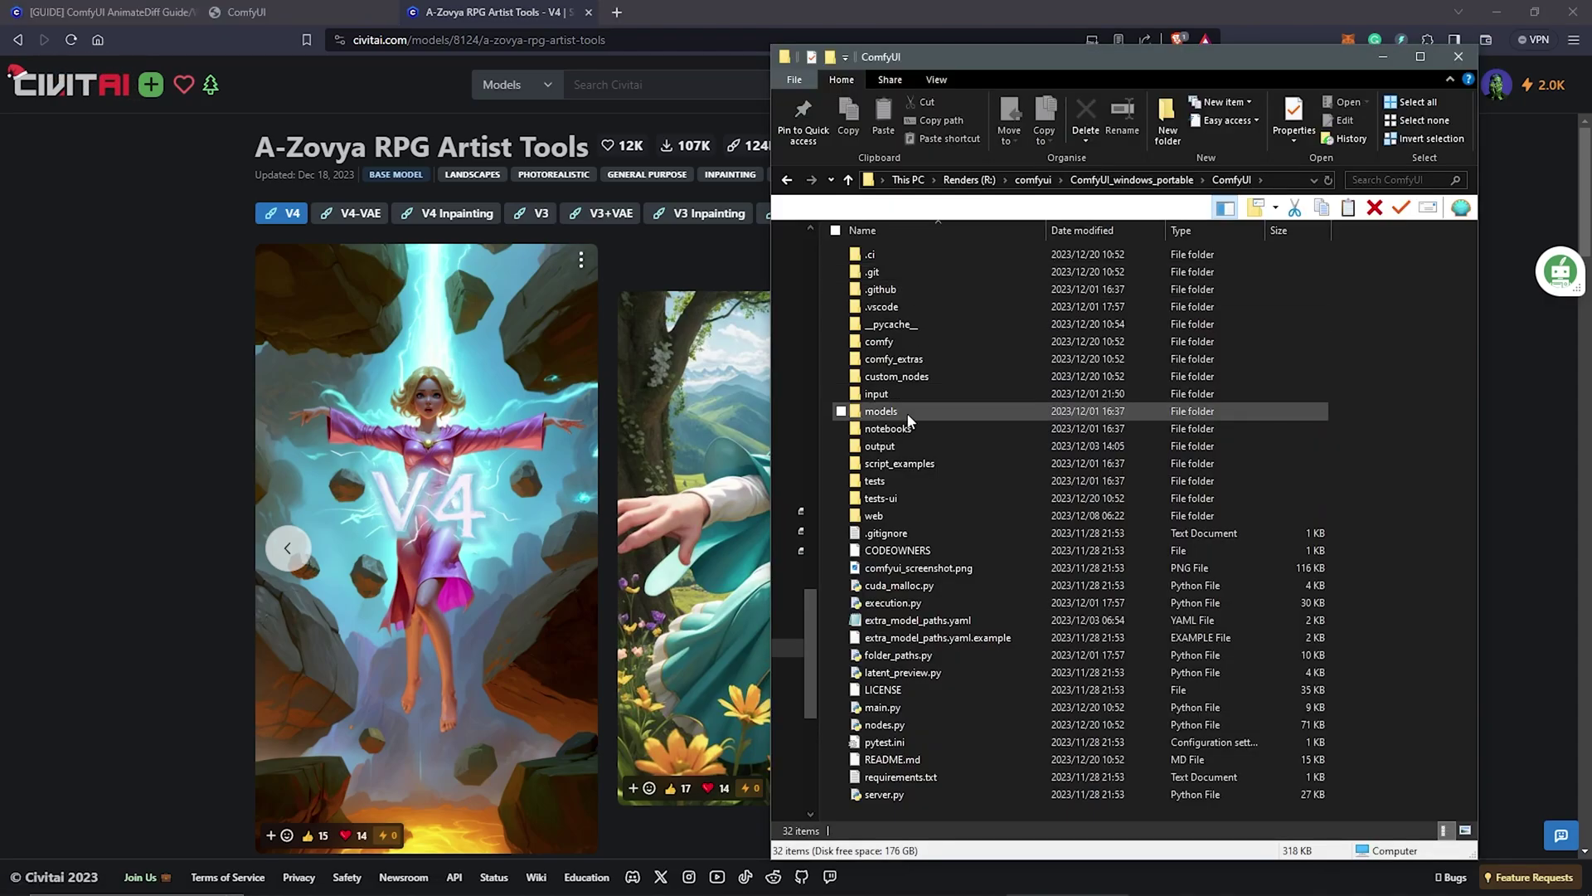
double_click(907, 413)
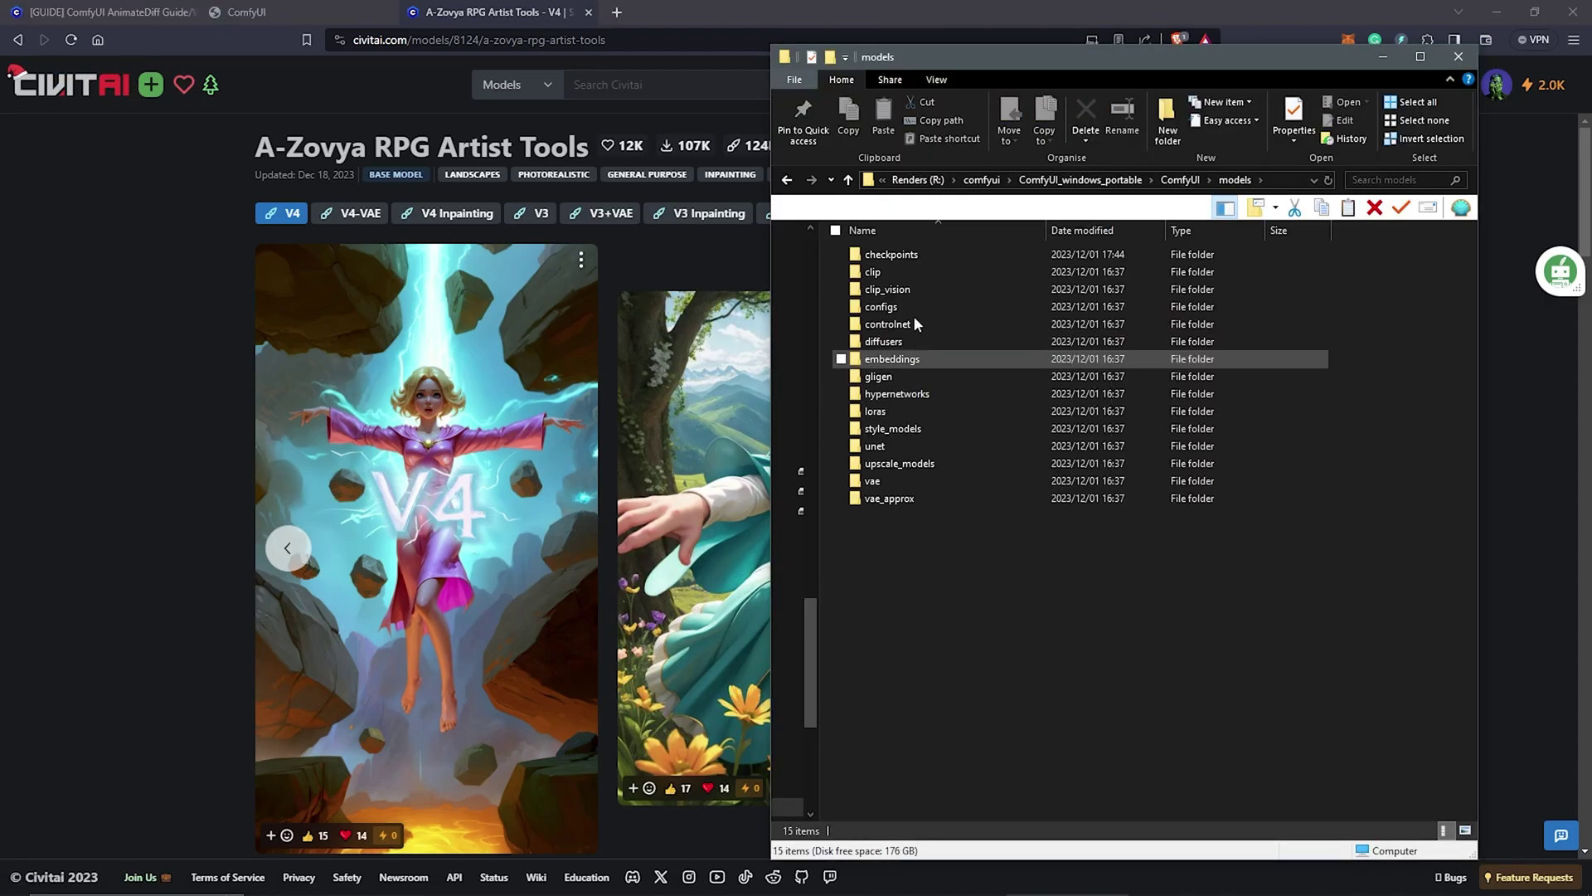
left_click(906, 252)
double_click(803, 264)
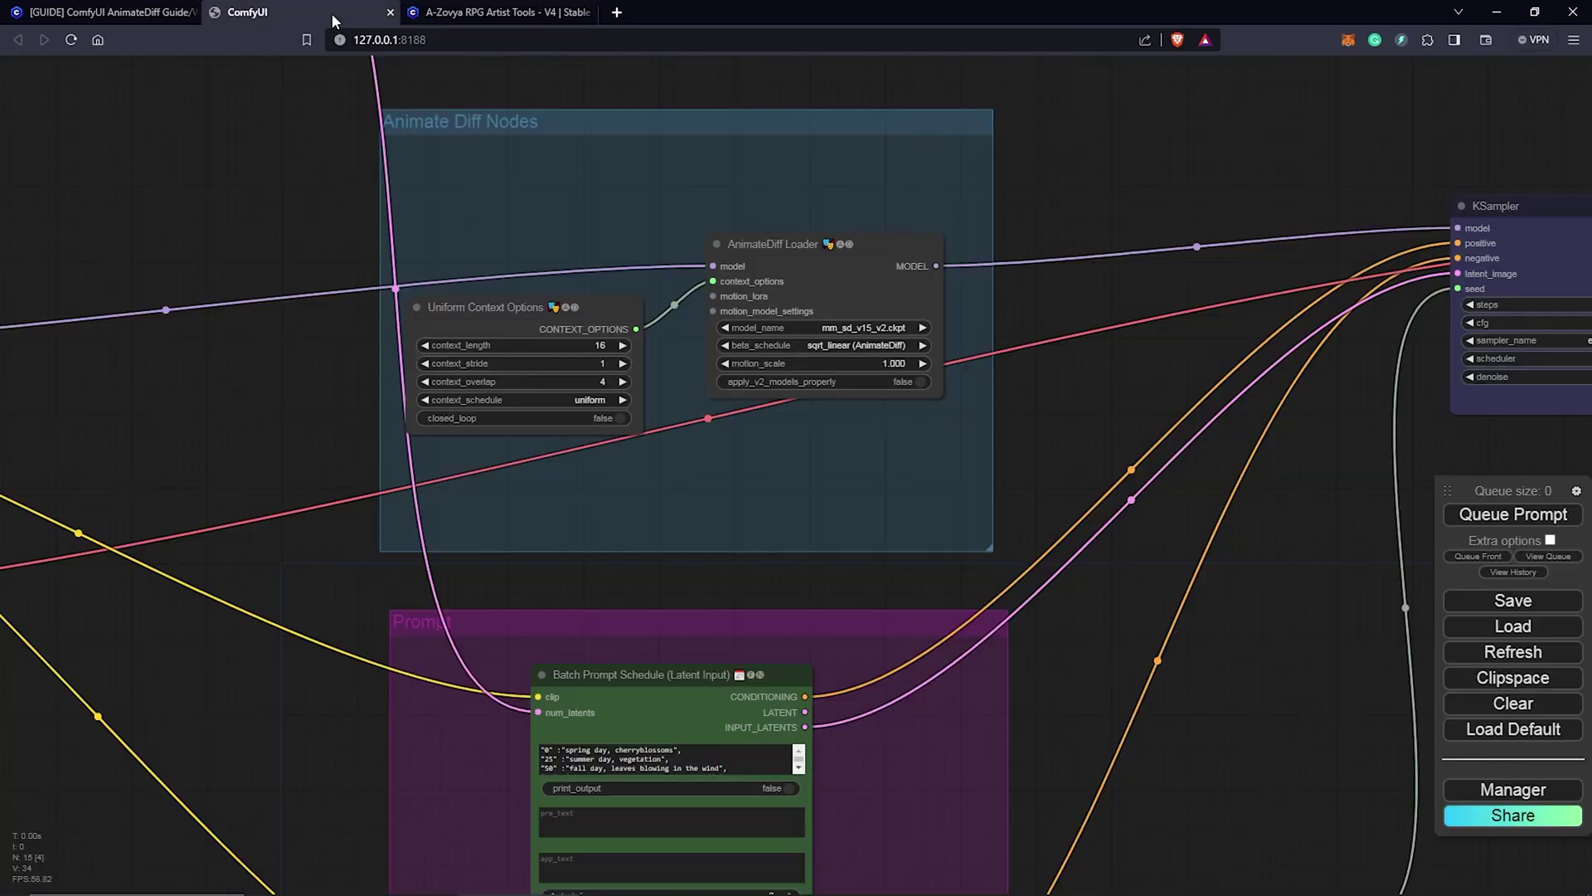
Open the guoyww/animatediff file listing on Hugging Face and download the mm_sd_v14.ckpt motion model.
scroll(1102, 357, "up", 3)
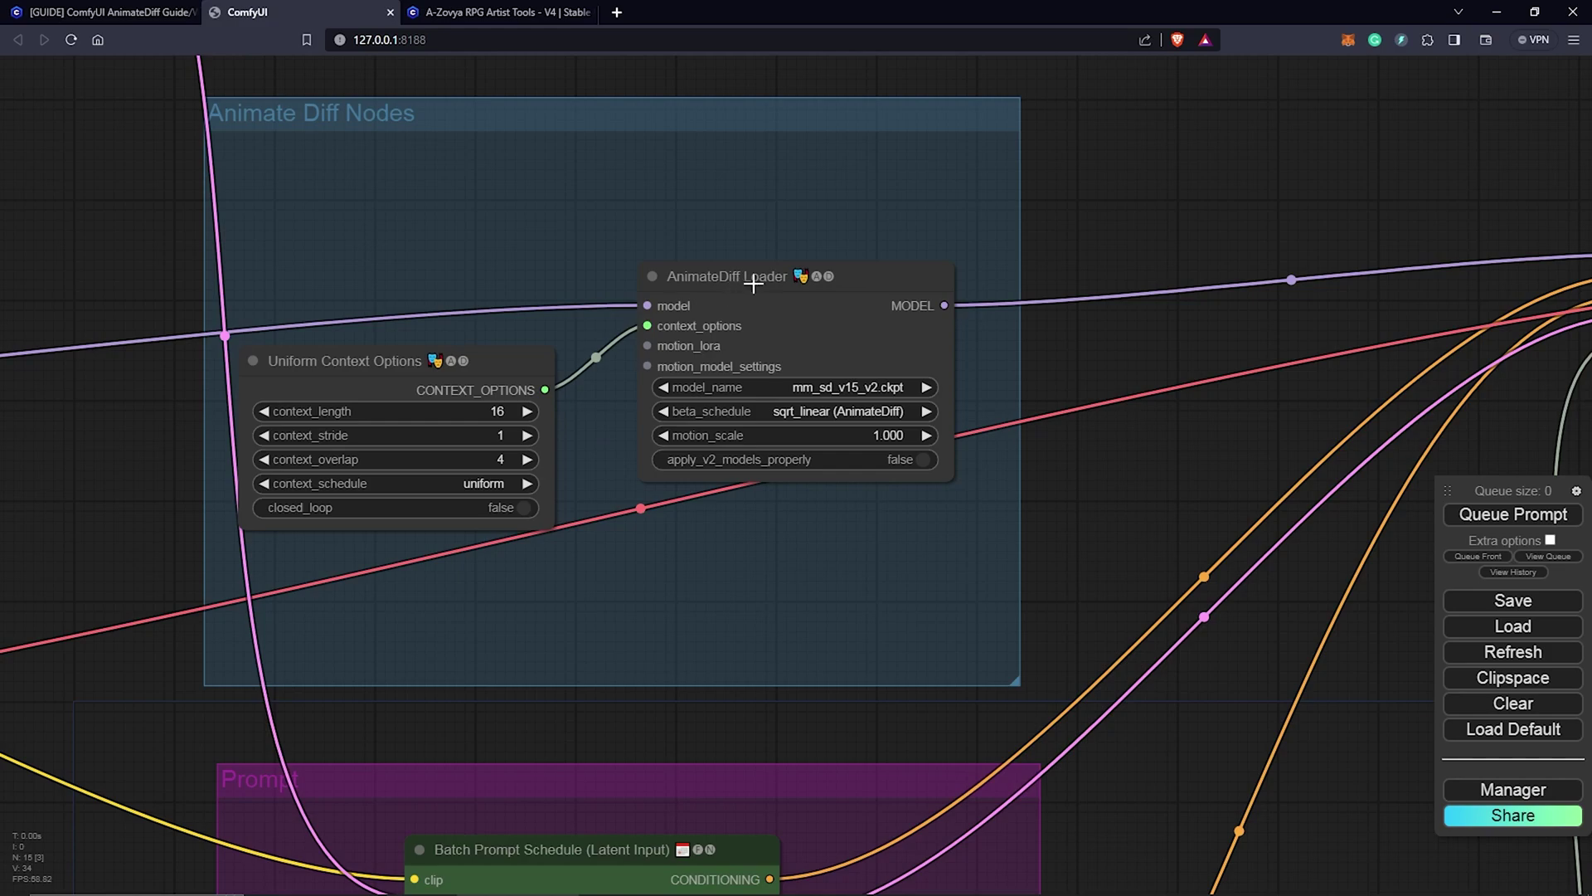
left_click(865, 387)
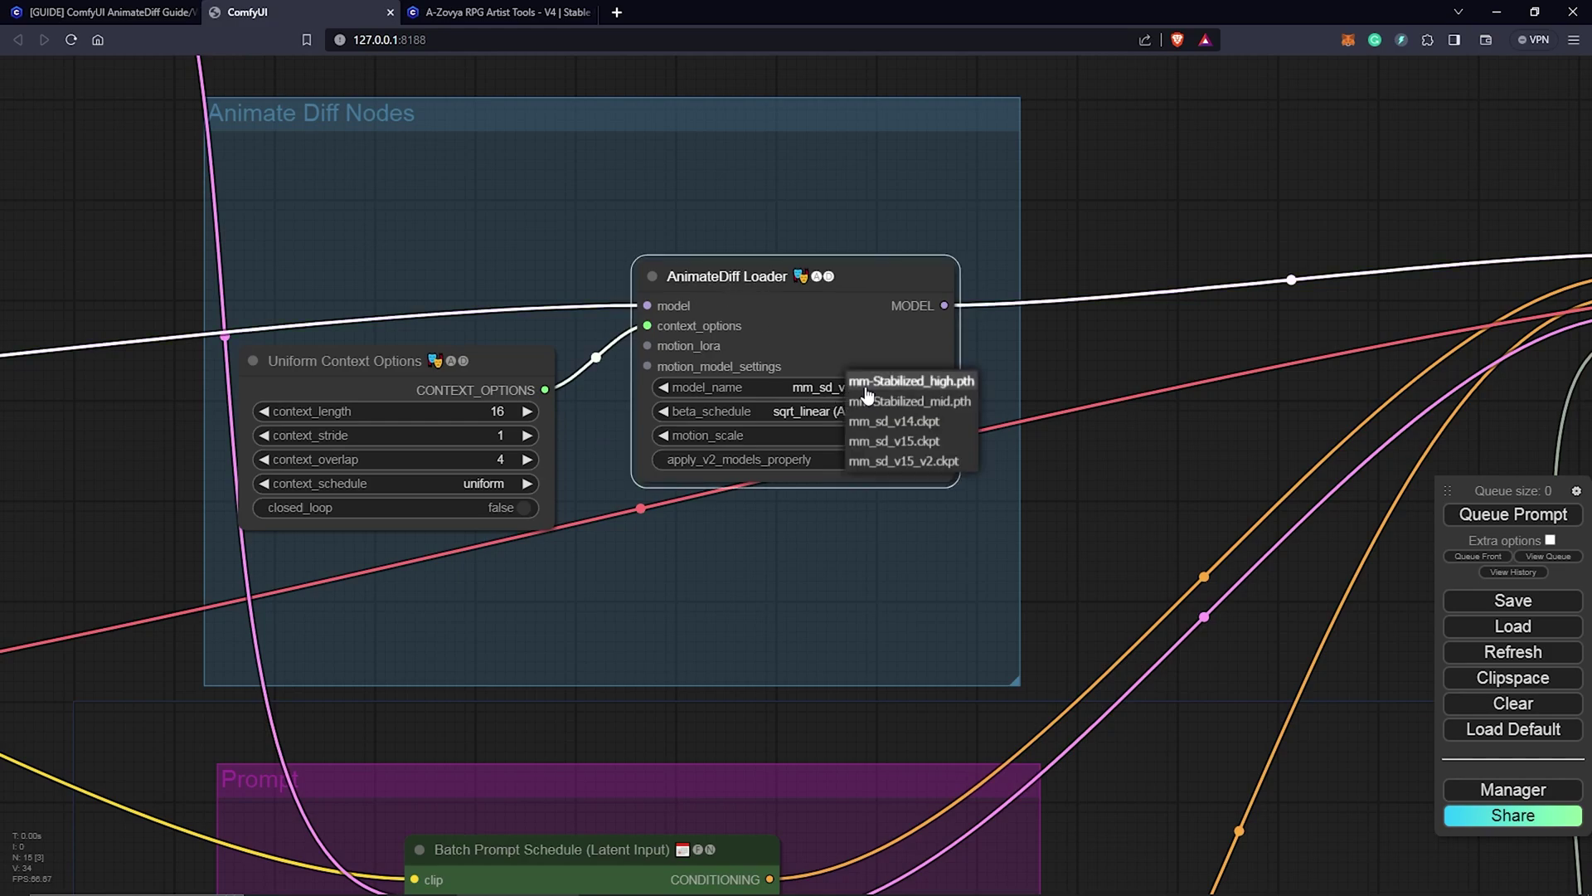
left_click(616, 12)
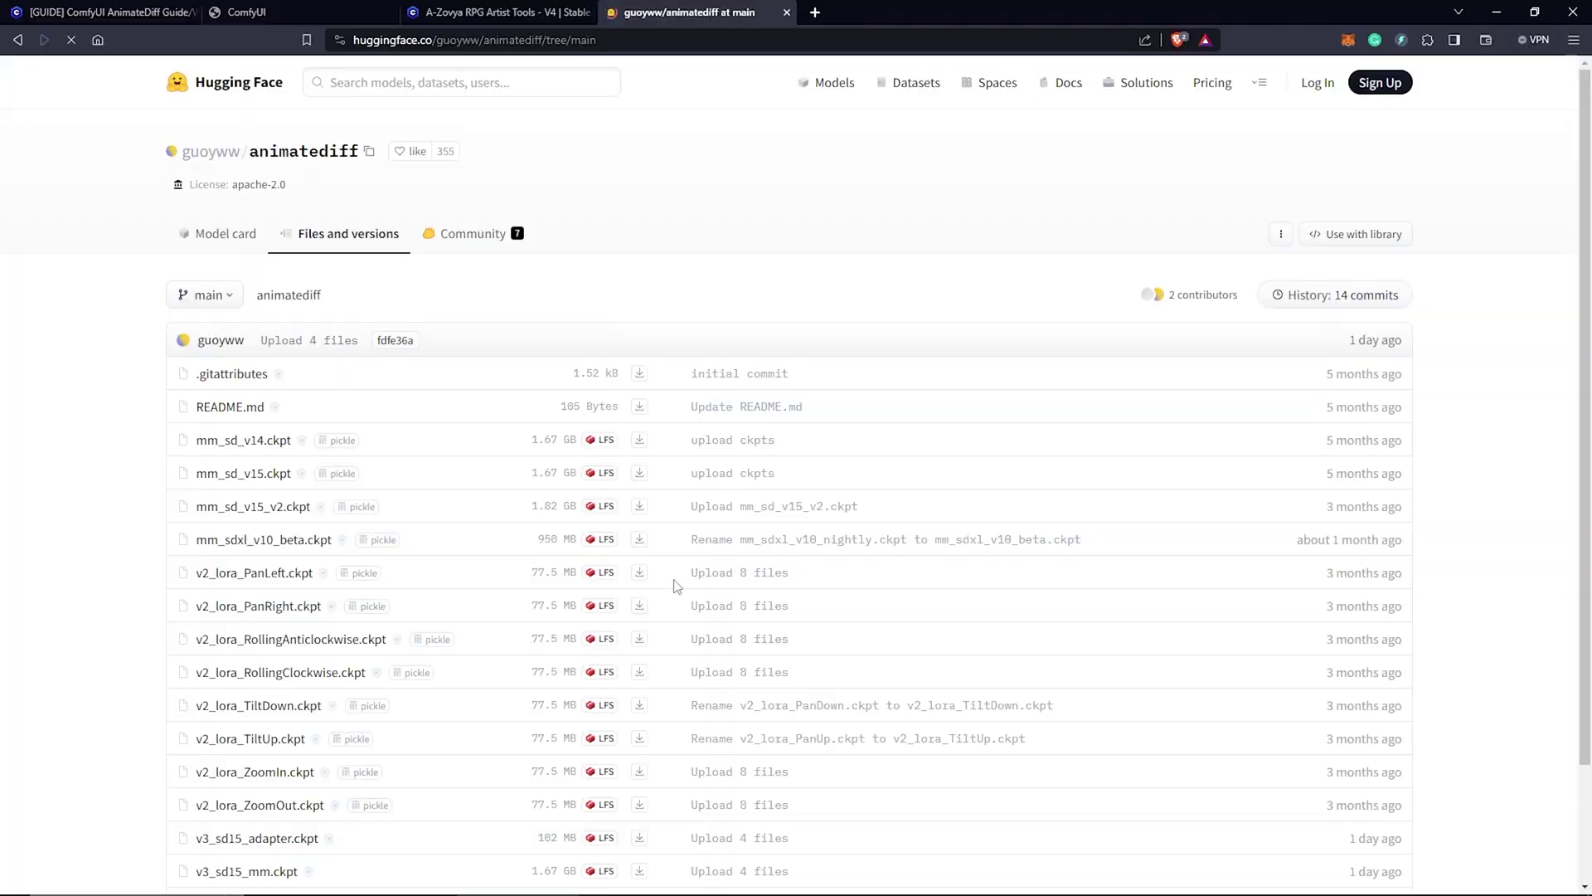
scroll(630, 539, "down", 2)
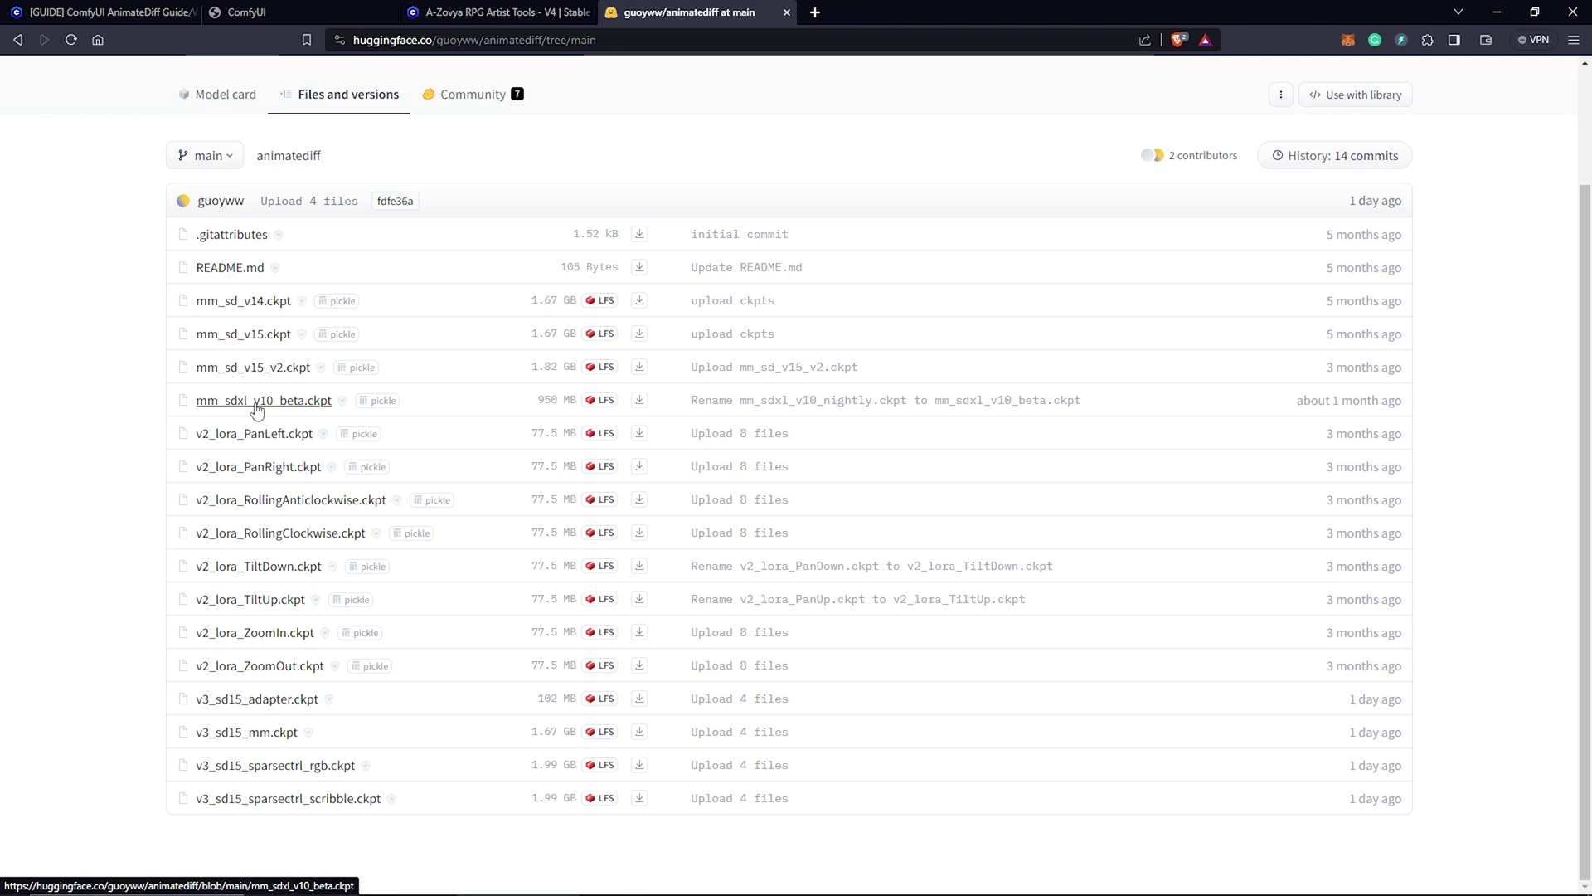
left_click(639, 302)
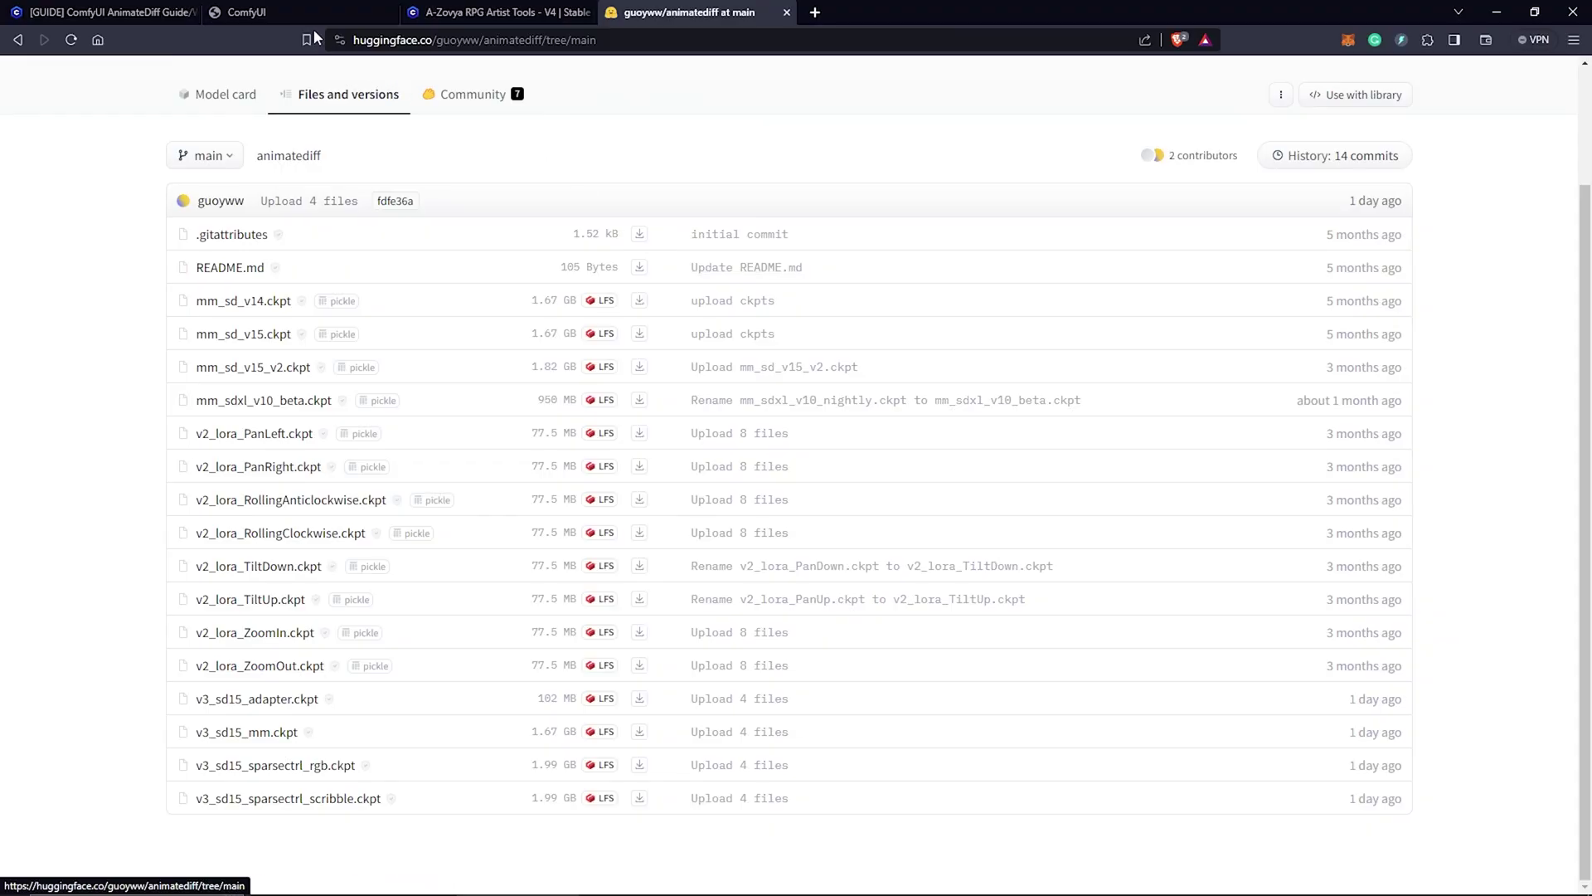
Return to the ComfyUI workflow and set the Number of Frames node's value to 75.
left_click(314, 13)
left_click_drag(460, 141, 915, 205)
left_click_drag(205, 172, 806, 294)
scroll(663, 245, "up", 11)
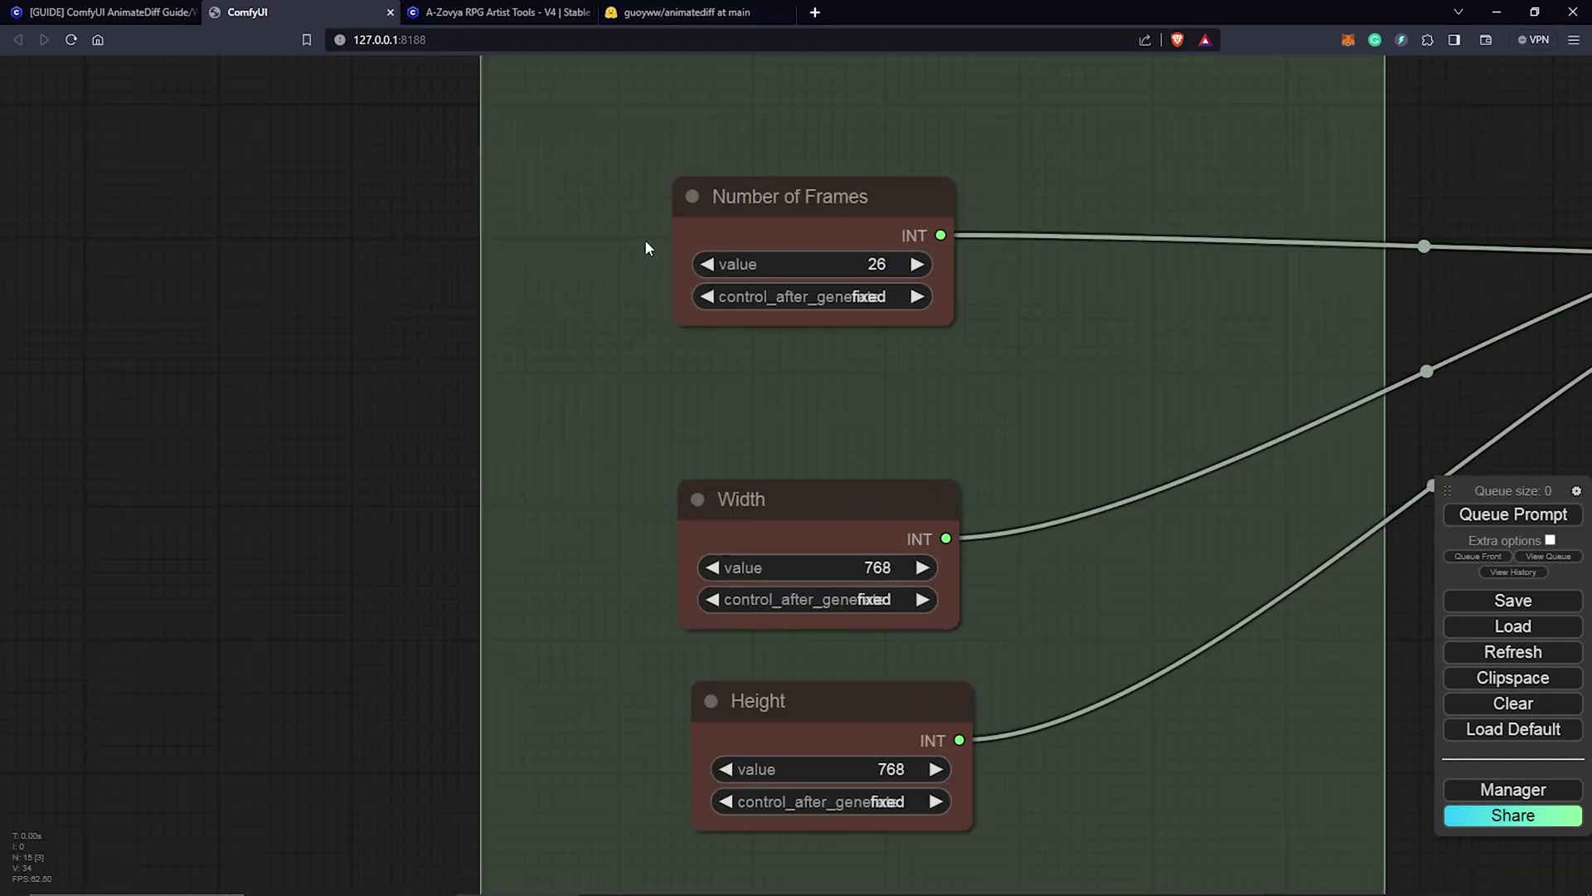
left_click_drag(366, 159, 324, 267)
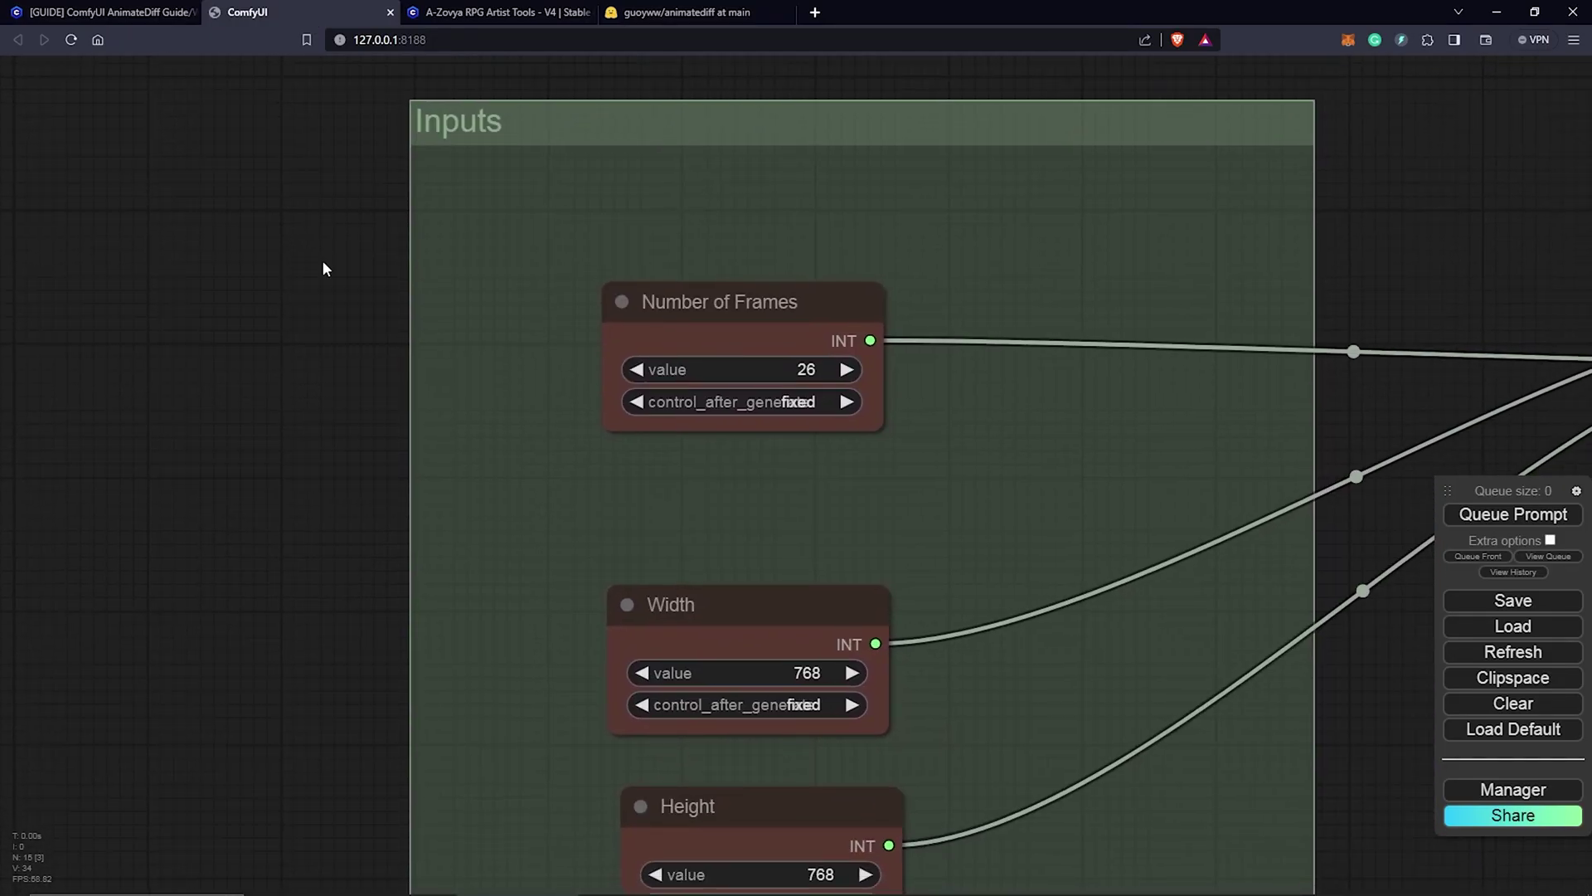
left_click(810, 370)
double_click(820, 372)
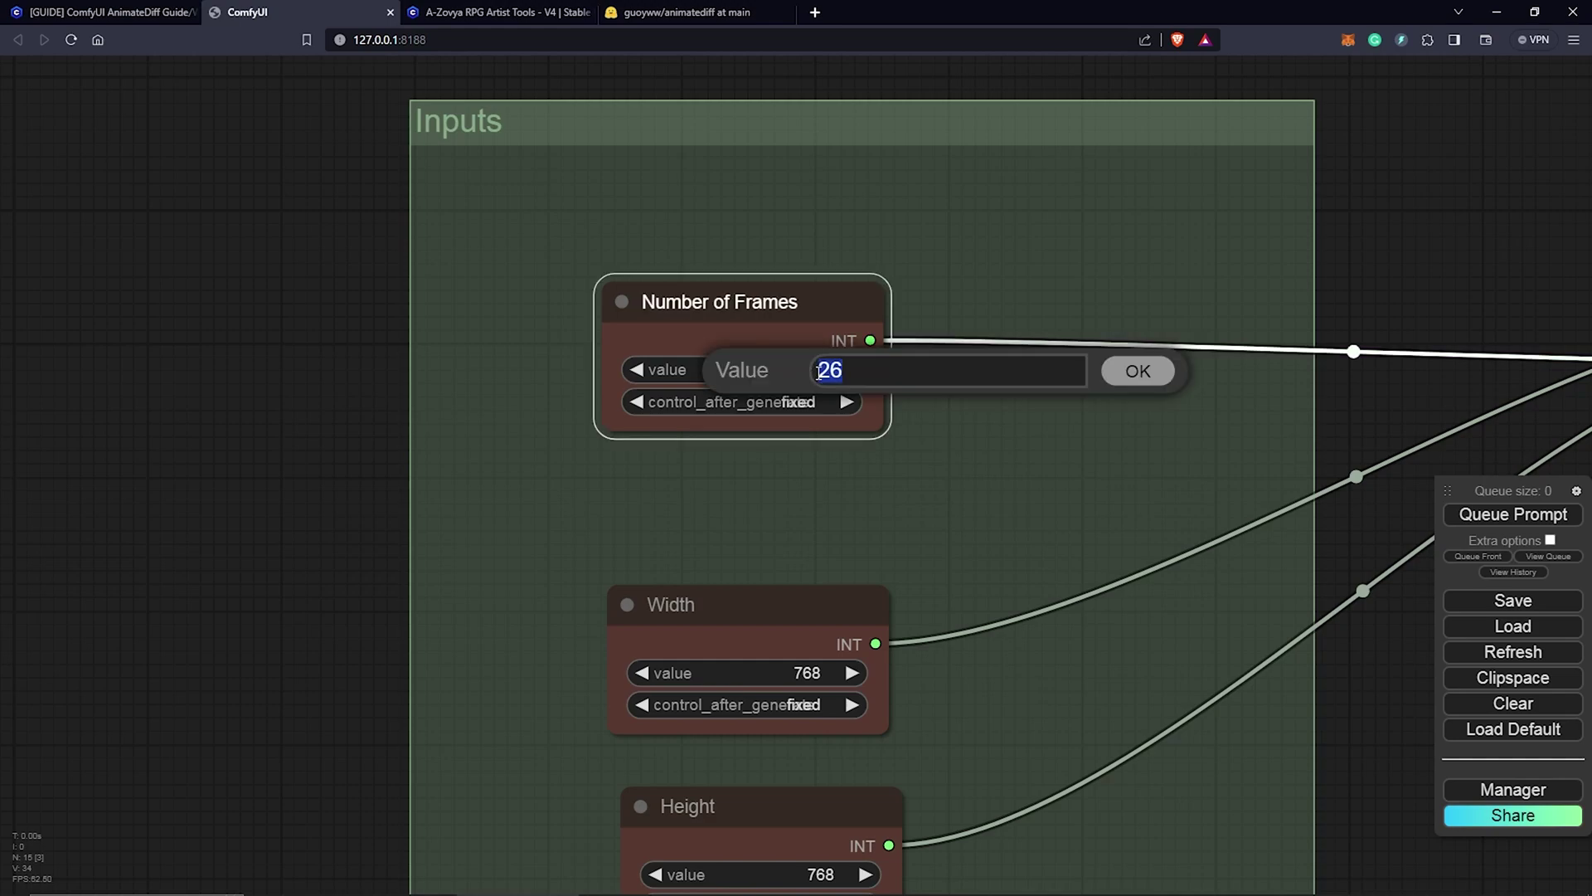
type("75")
left_click(1144, 373)
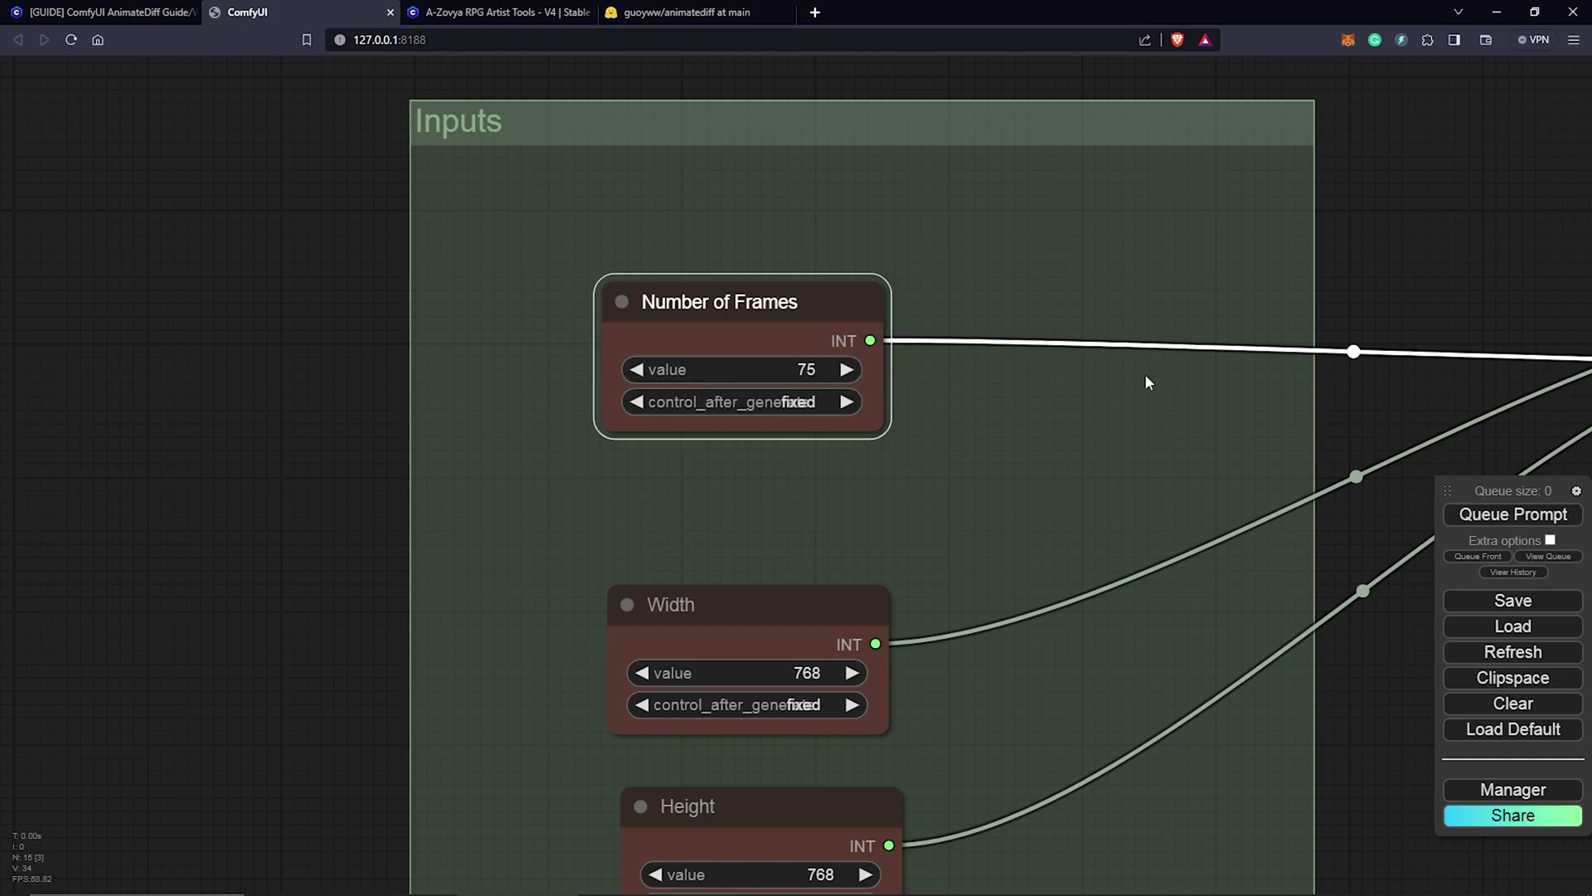
Set the Width node's value to 512 in the Inputs group.
left_click_drag(1373, 708, 1365, 445)
left_click(796, 404)
double_click(855, 402)
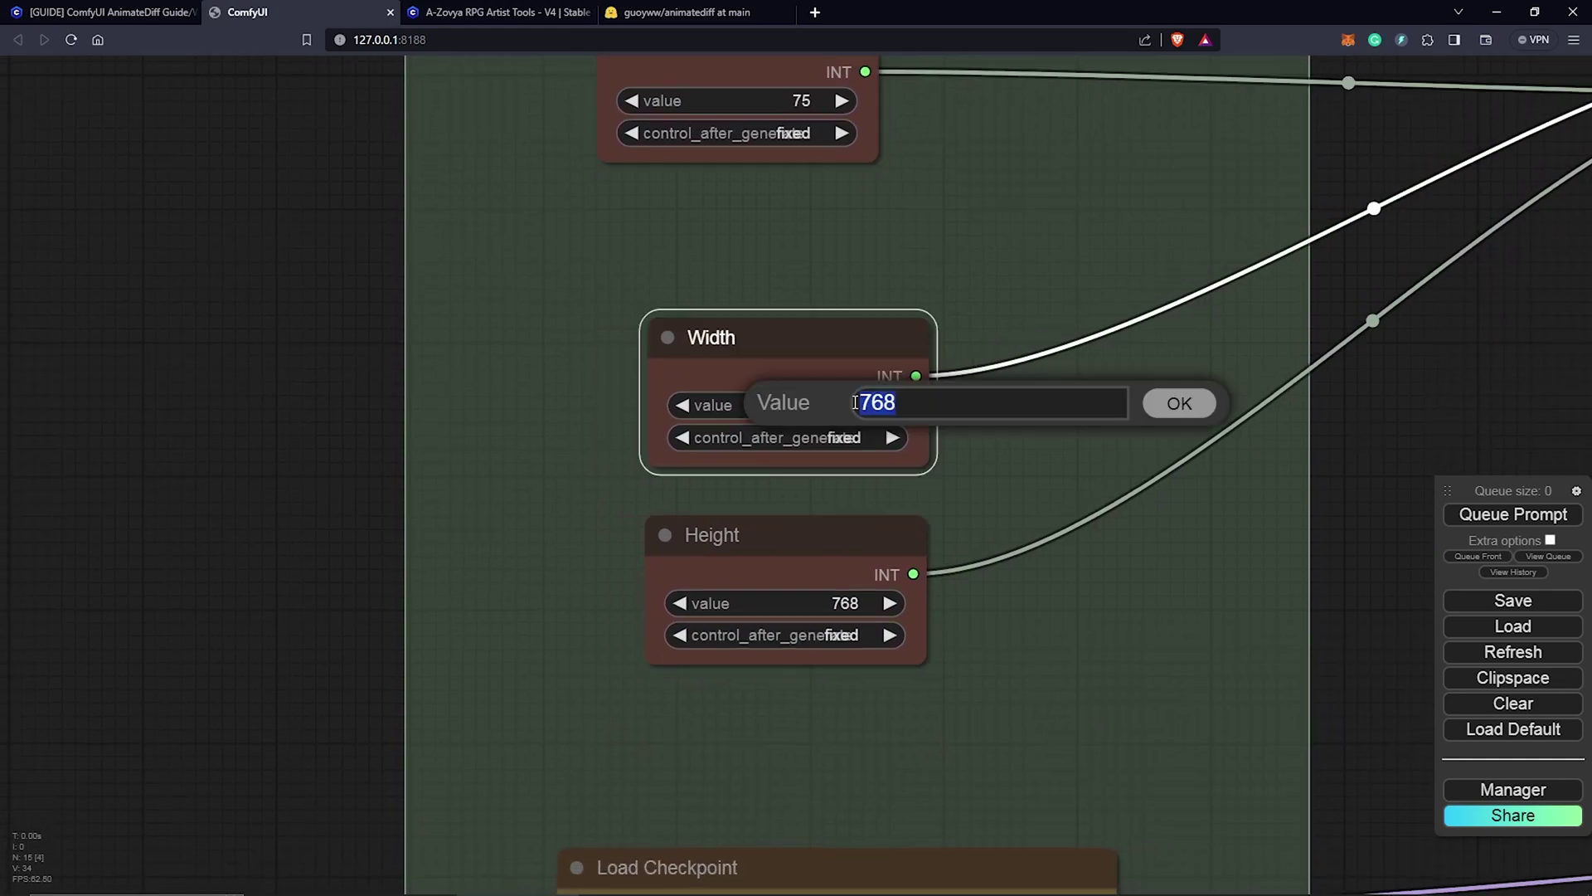
type("512")
left_click(348, 403)
key("Return")
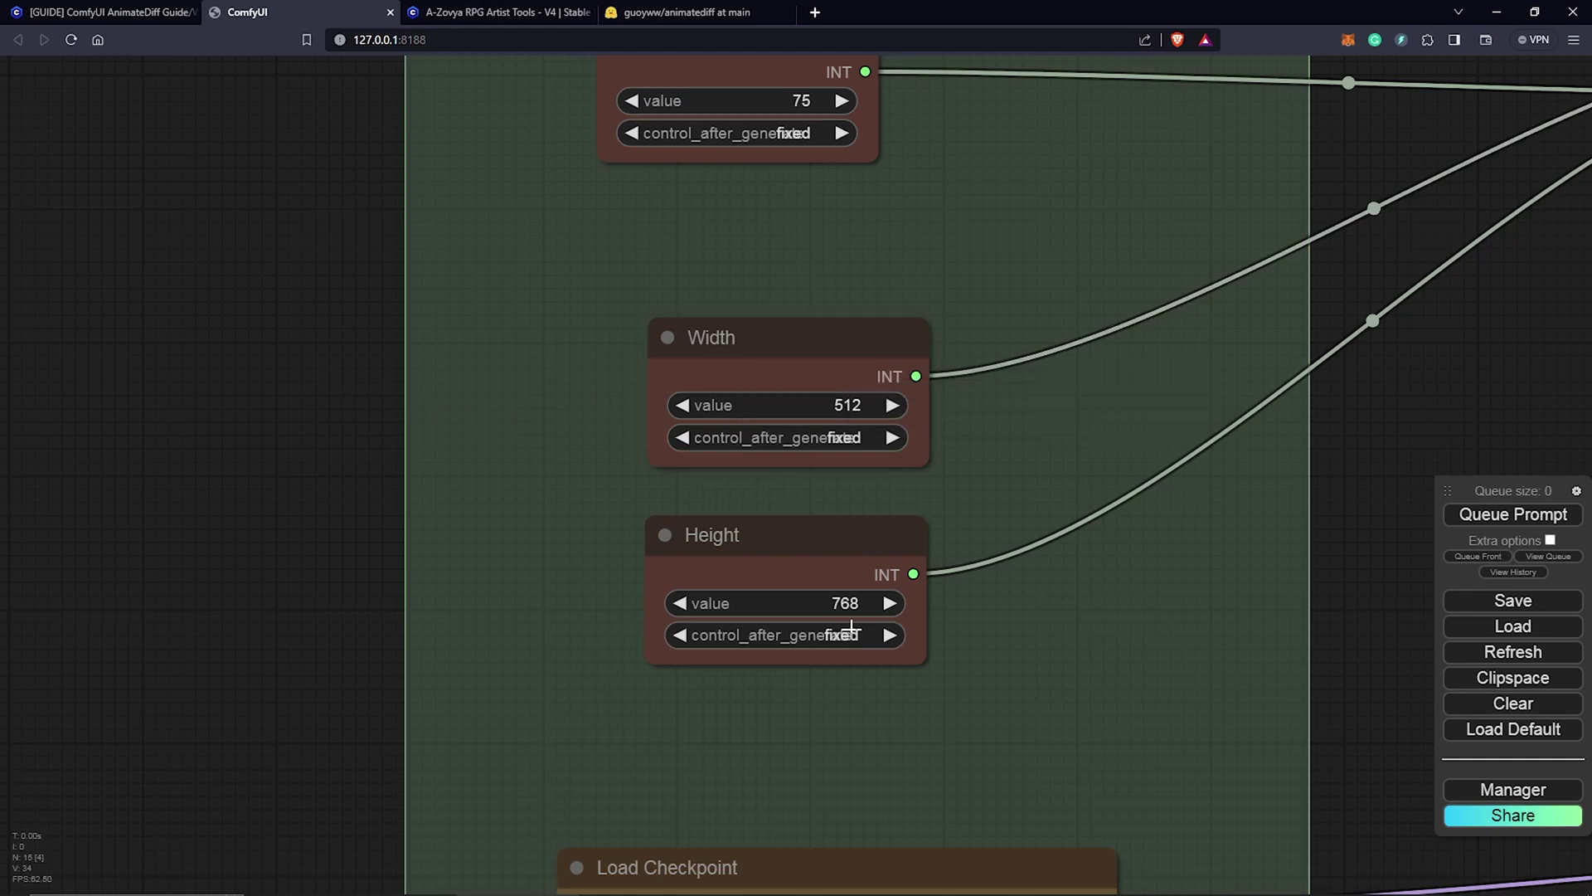
Choose aZovyaRPGArtistTools_v4.safetensors as the model in the Load Checkpoint node.
left_click_drag(1345, 654, 1174, 304)
left_click(702, 634)
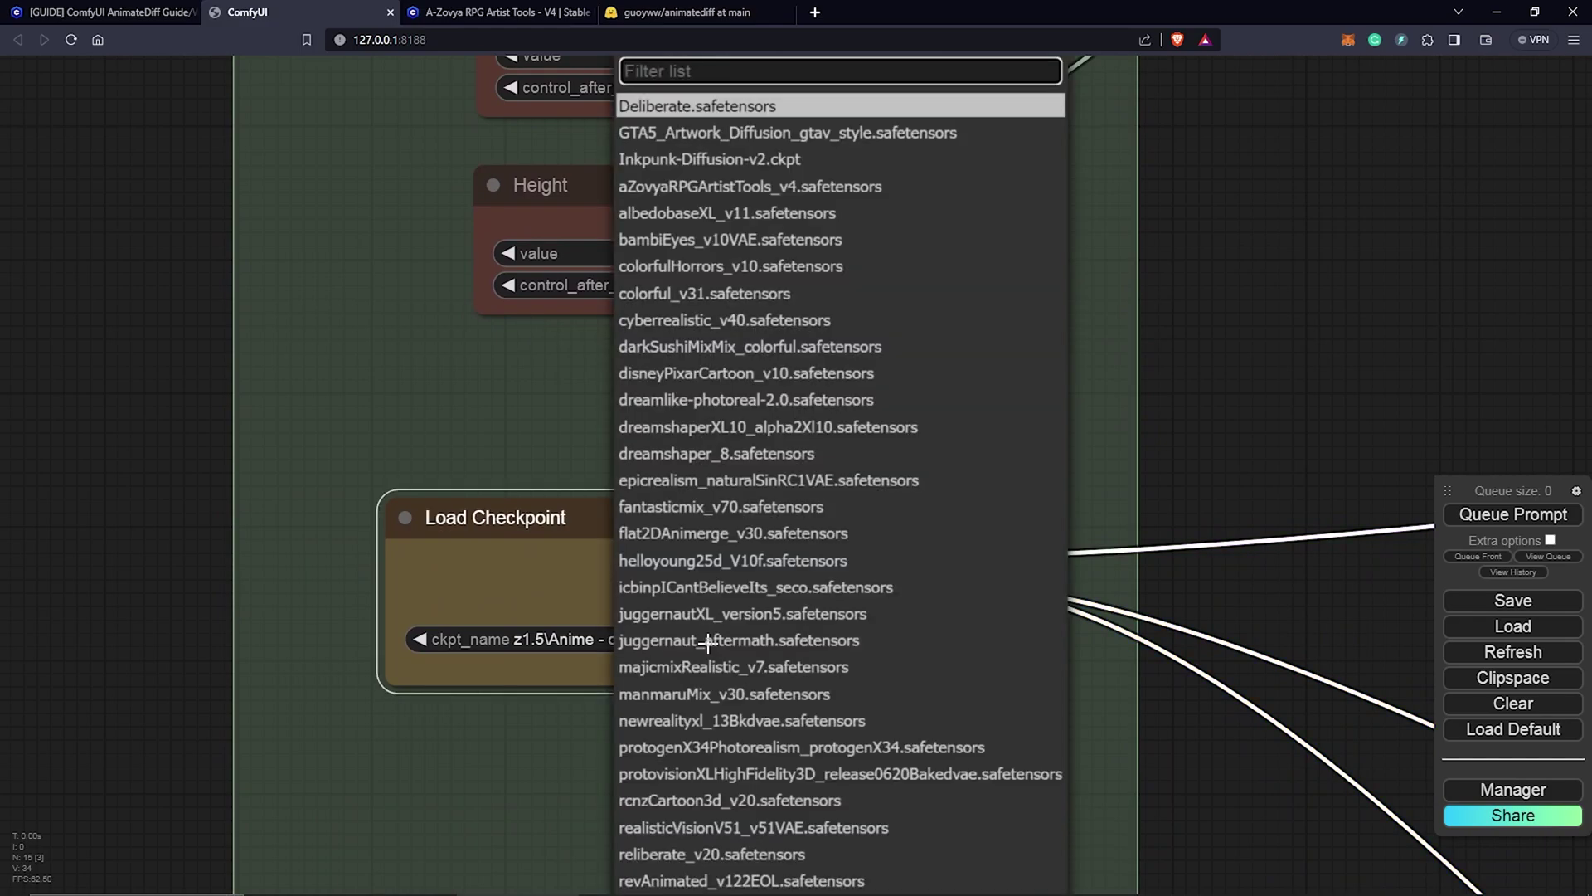
left_click(705, 187)
Select mm_sd_v15_v2.ckpt as the motion model in the AnimateDiff Loader node.
scroll(1202, 379, "down", 3)
left_click_drag(1268, 287, 1128, 64)
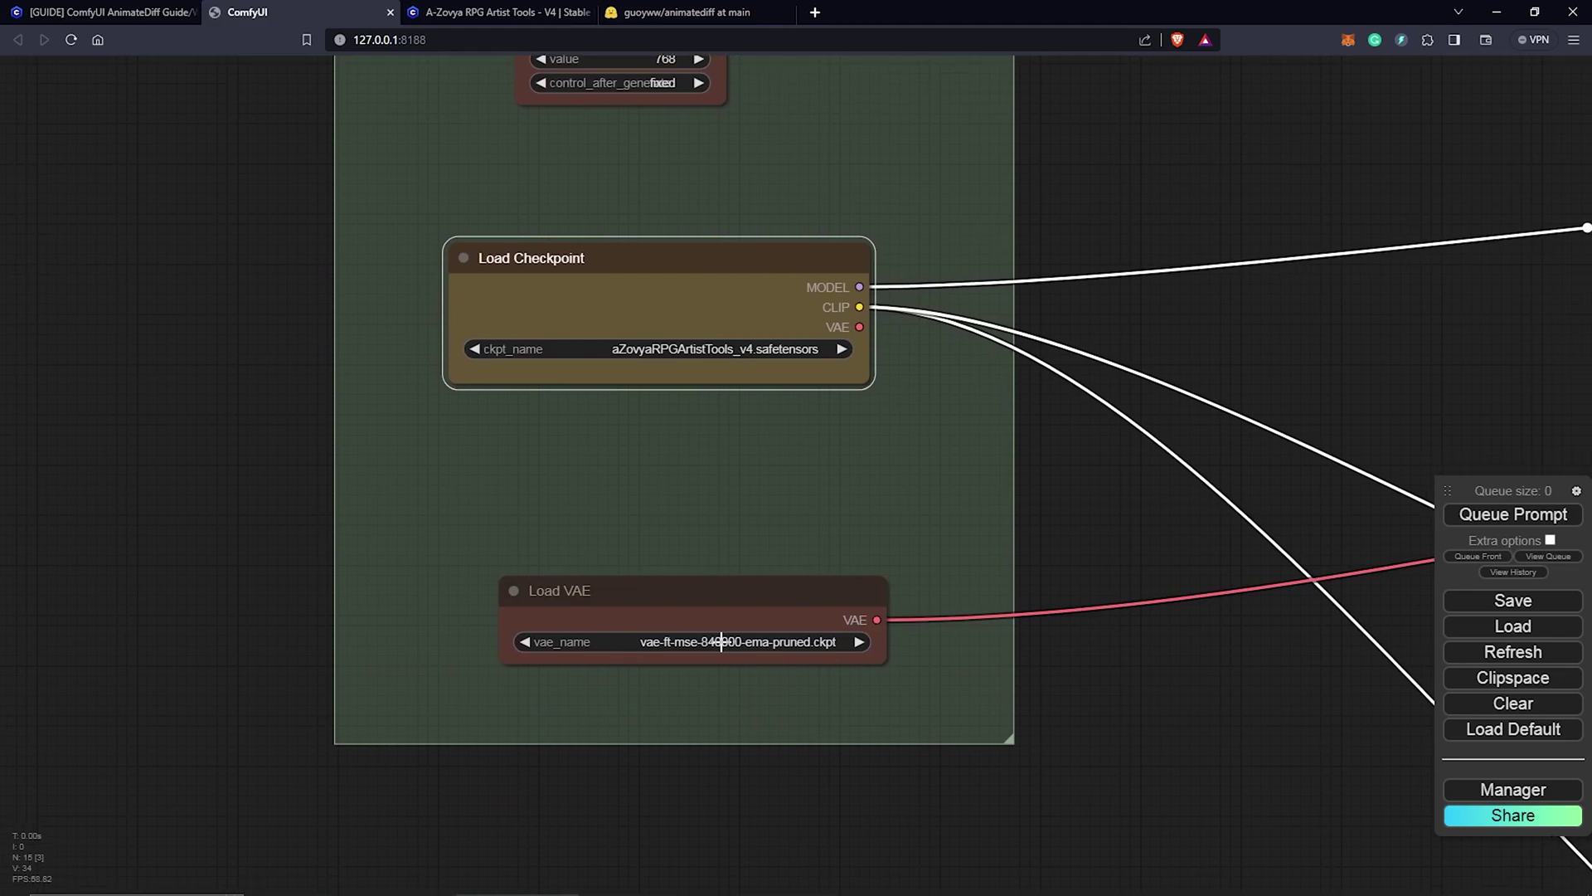
scroll(721, 641, "down", 4)
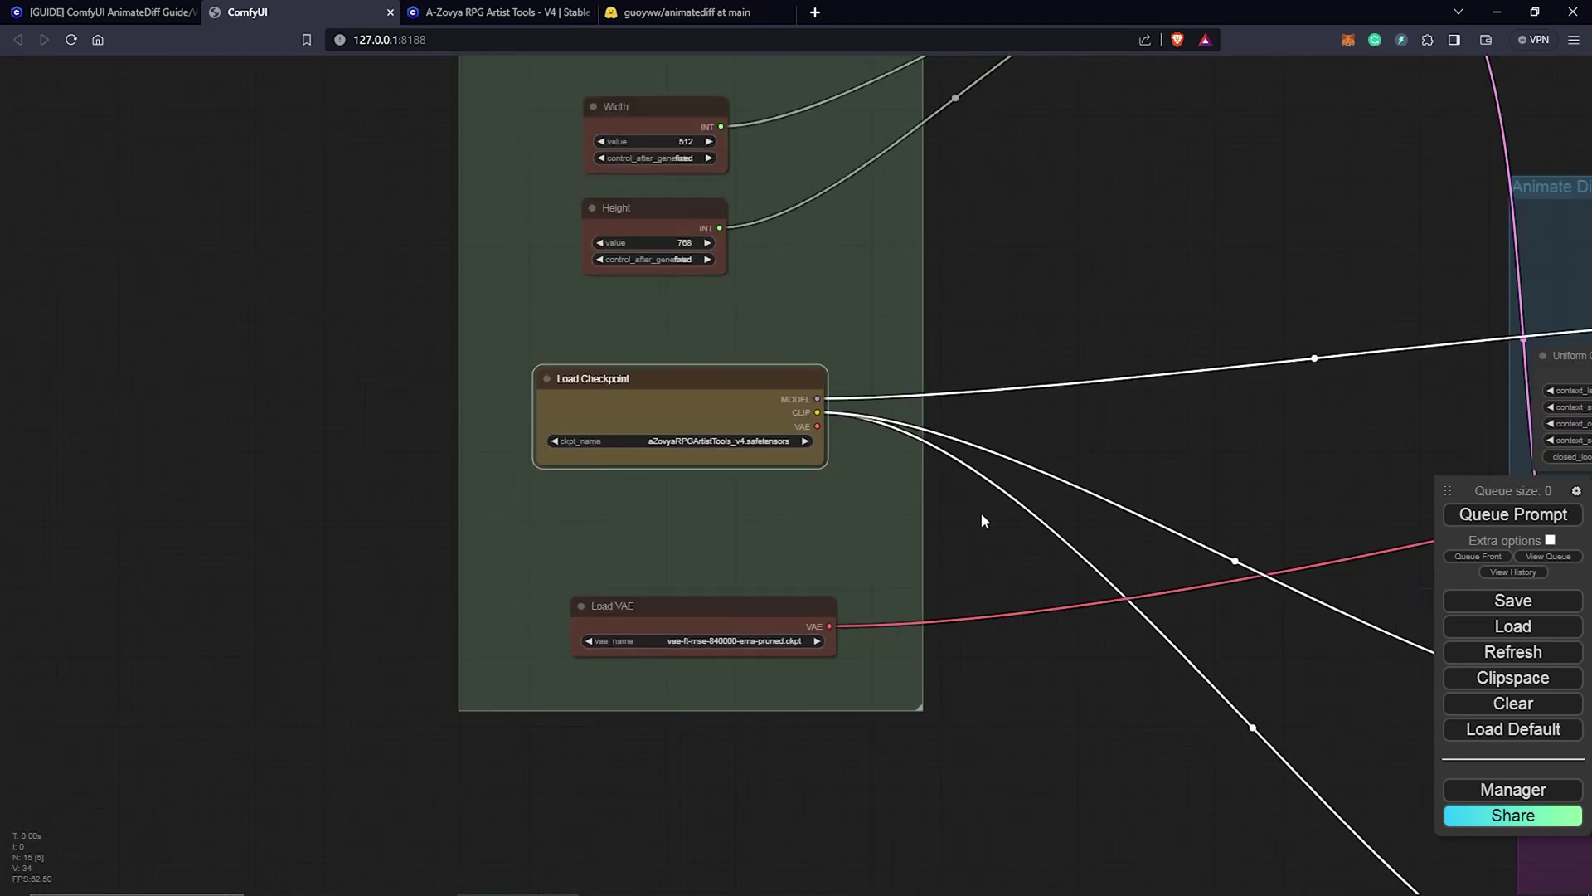
left_click_drag(1119, 311, 995, 596)
left_click_drag(1111, 539, 602, 337)
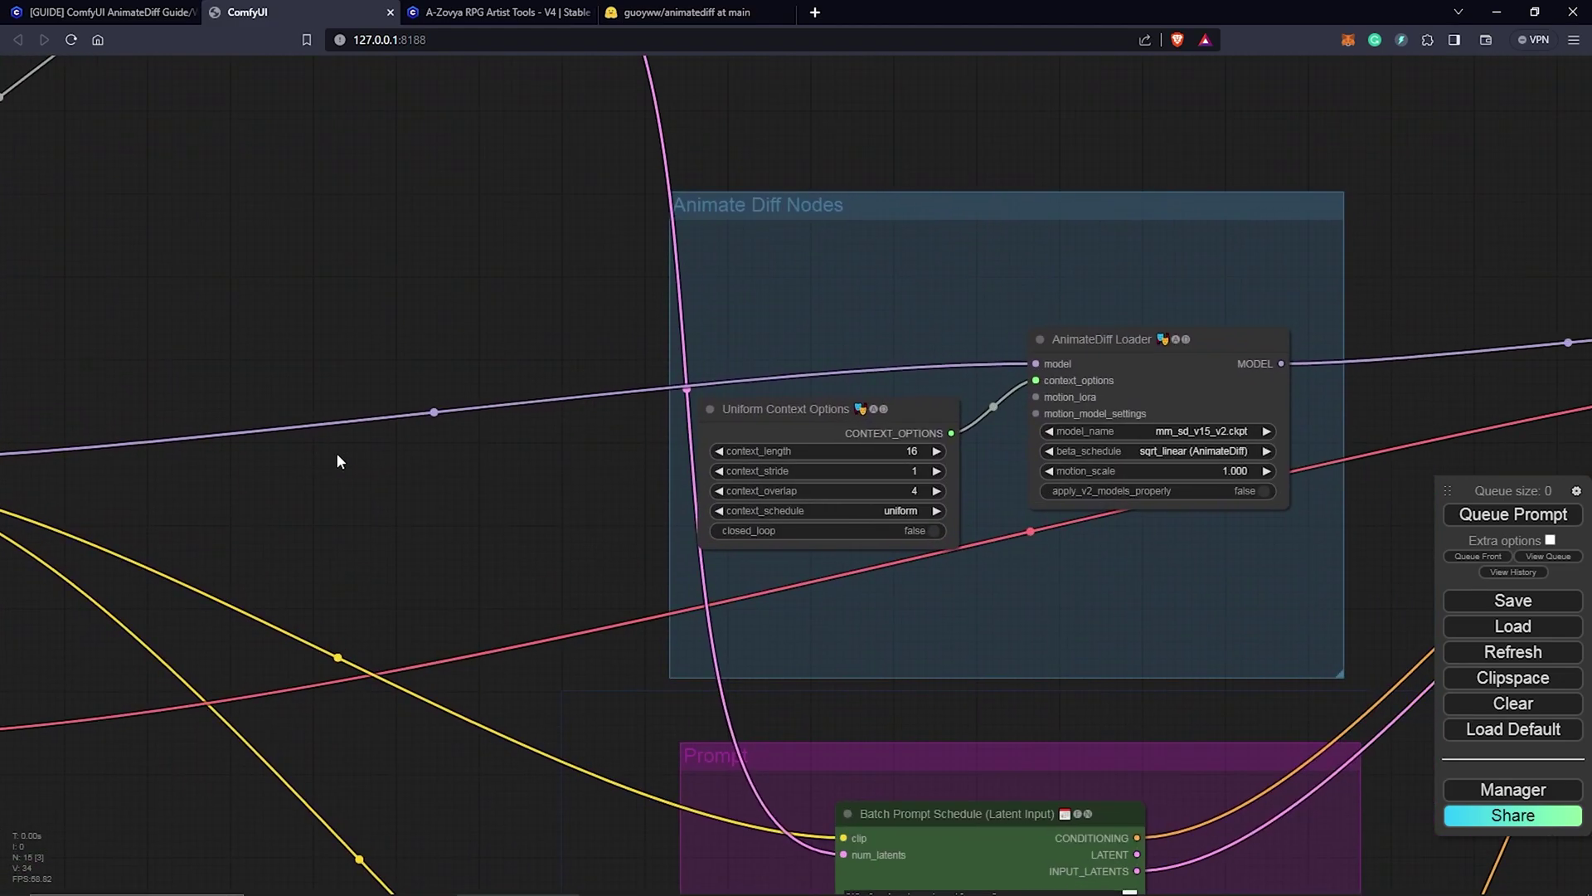
scroll(338, 450, "down", 5)
left_click_drag(402, 503, 511, 335)
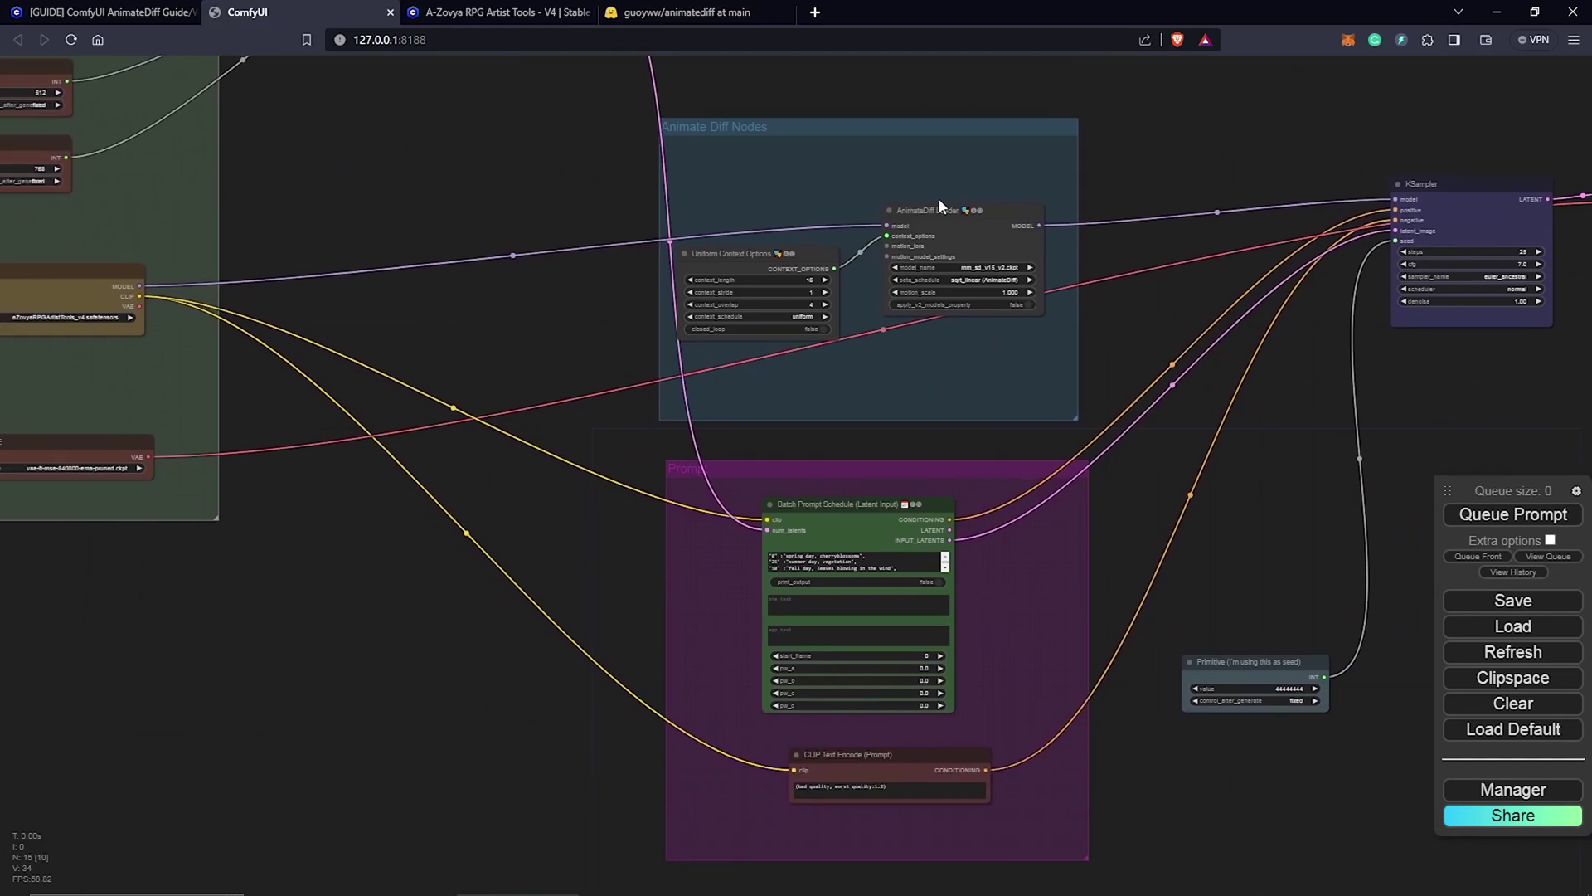
scroll(964, 232, "up", 9)
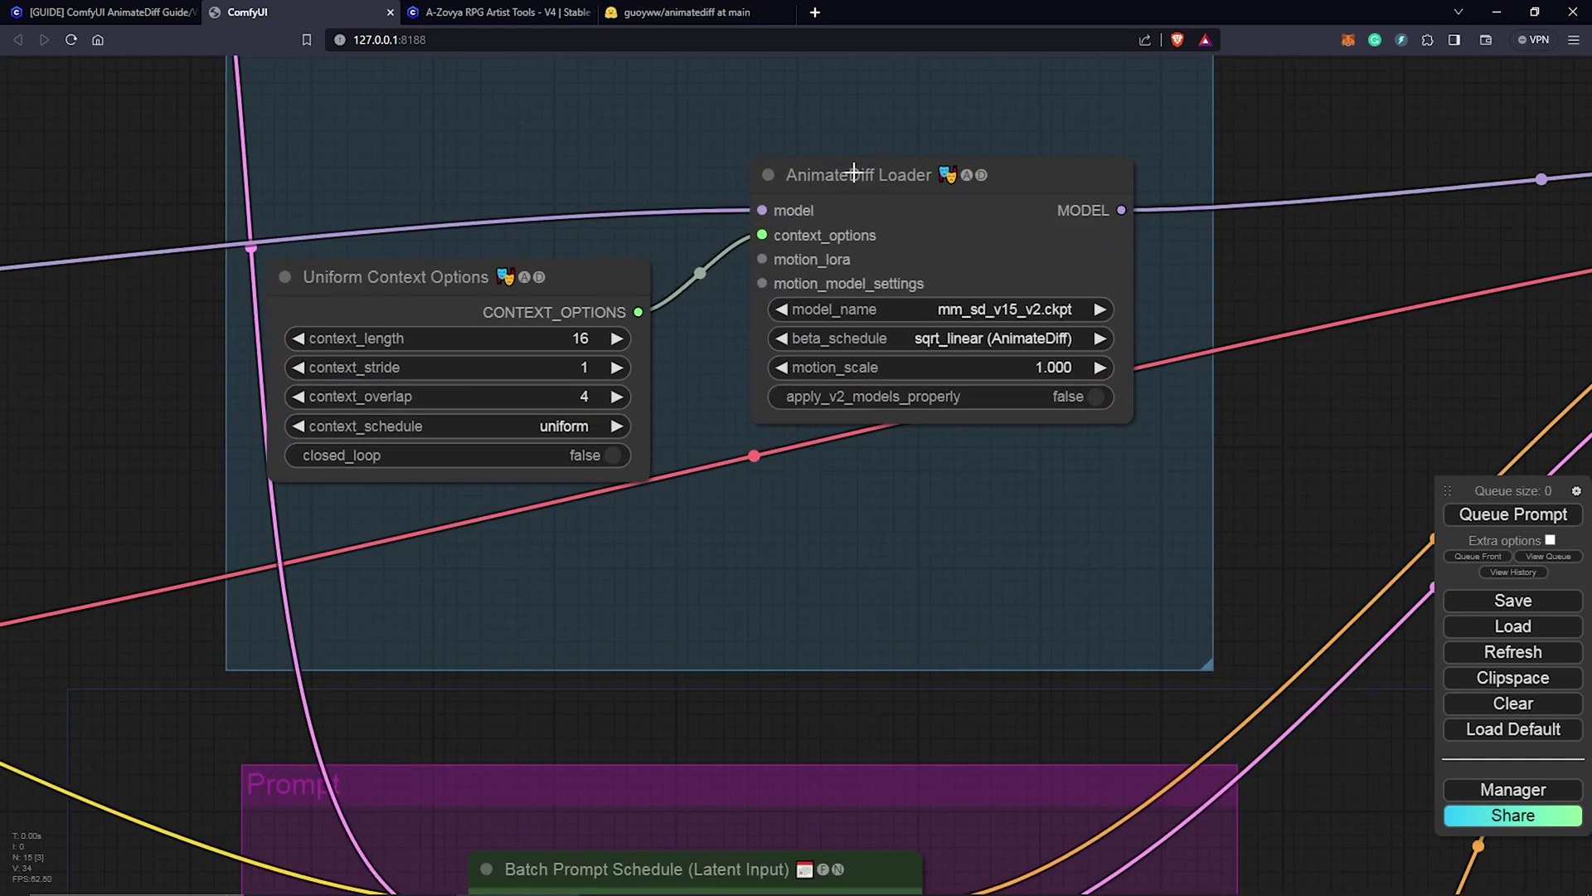
scroll(912, 187, "up", 2)
left_click(1016, 336)
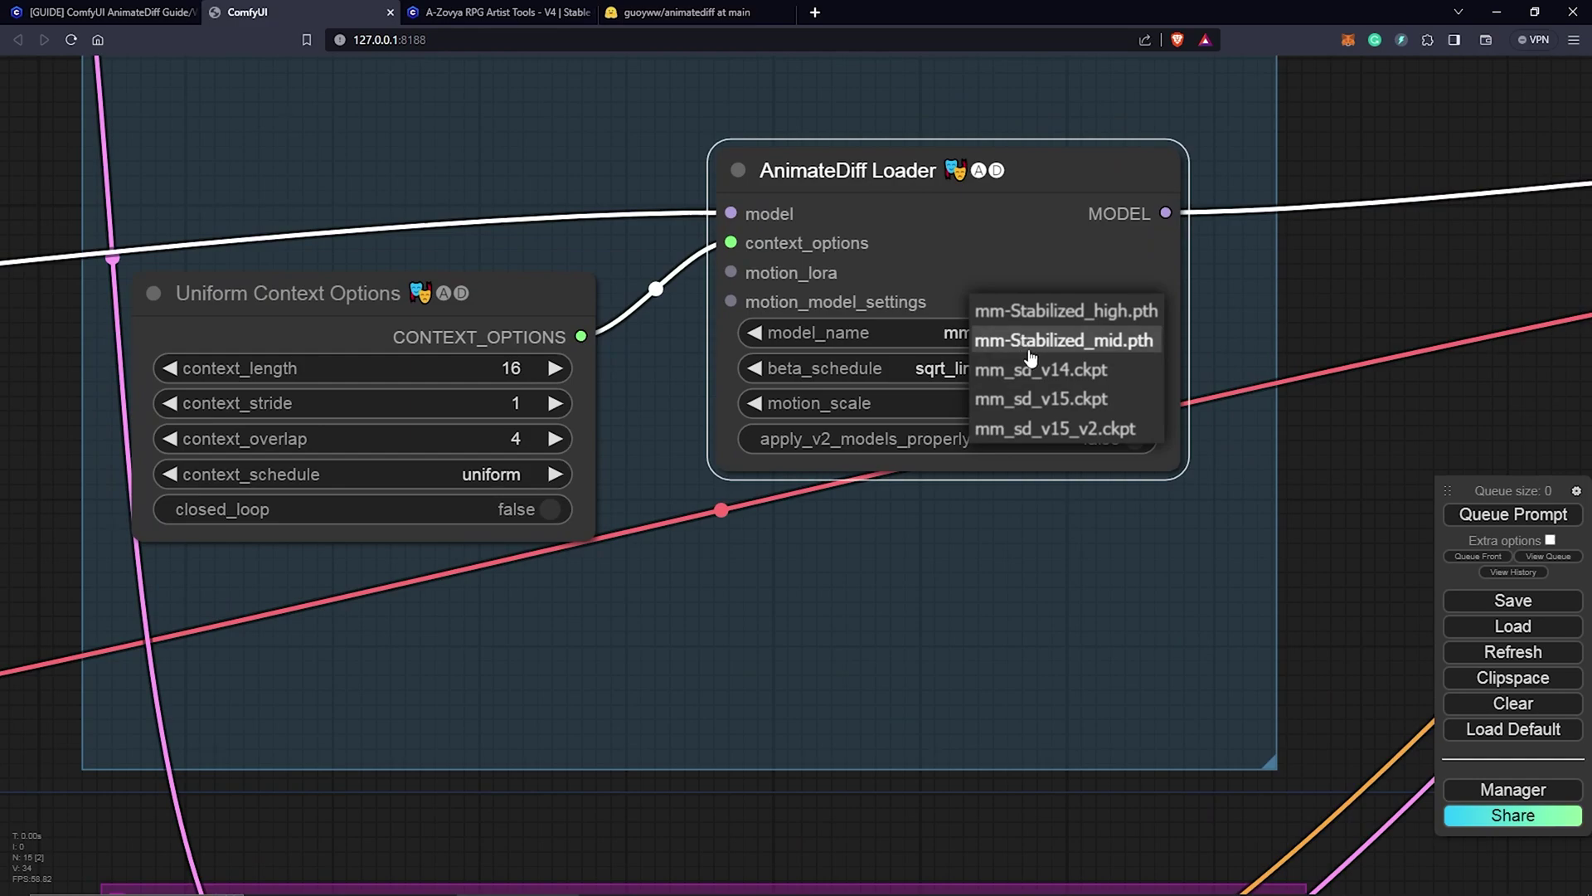
left_click(1067, 431)
Enlarge the Batch Prompt Schedule node so that its whole prompt list fits in the text area.
scroll(1181, 707, "down", 1)
left_click_drag(1181, 706, 1223, 8)
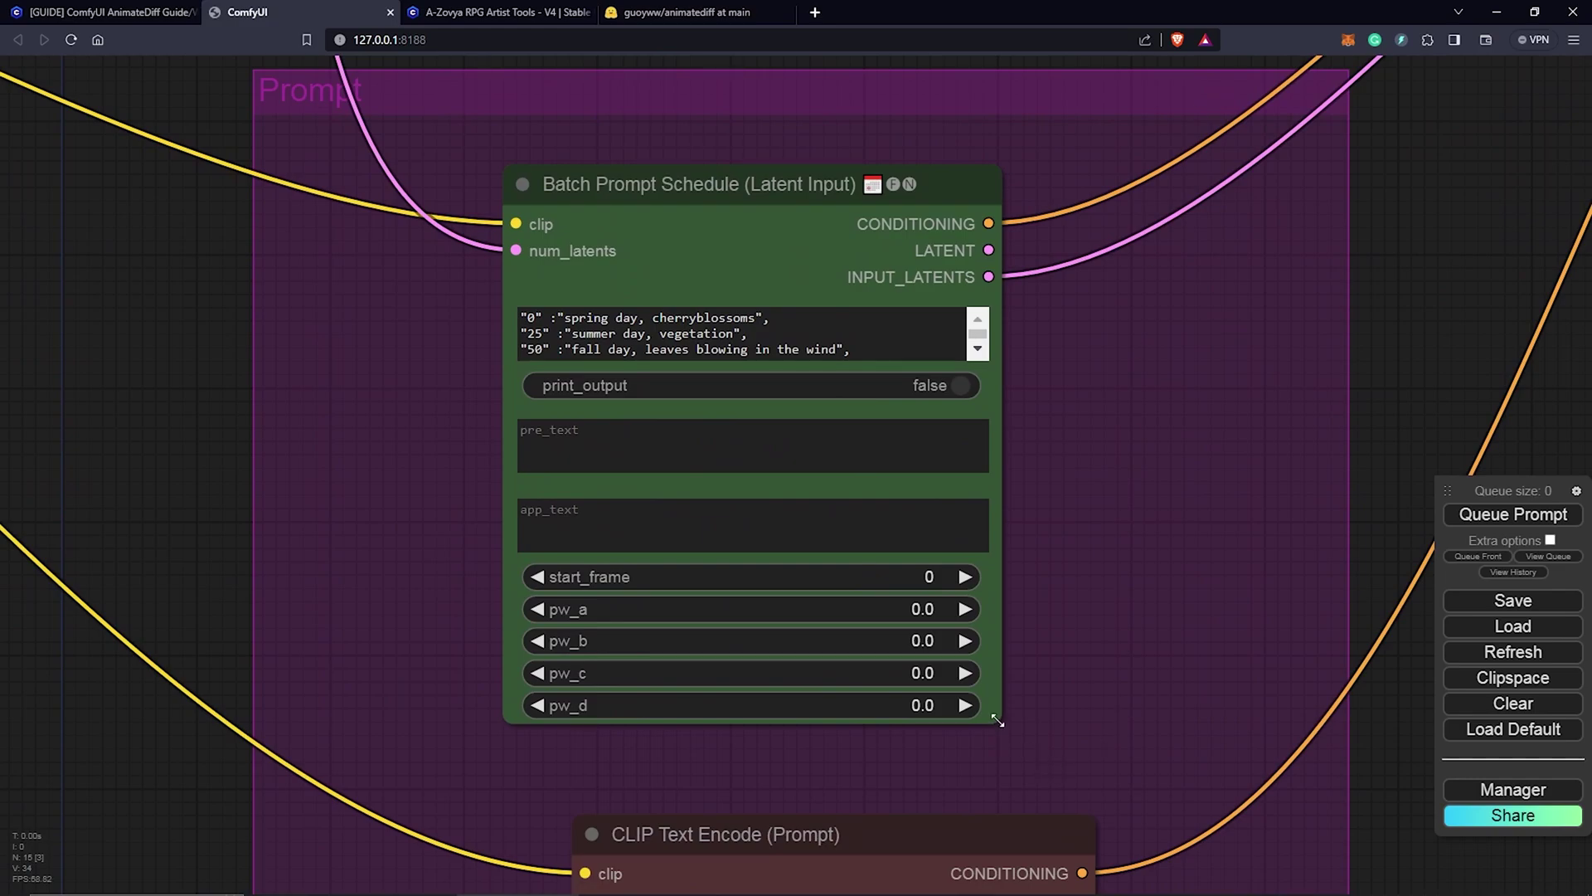
left_click_drag(997, 720, 1274, 756)
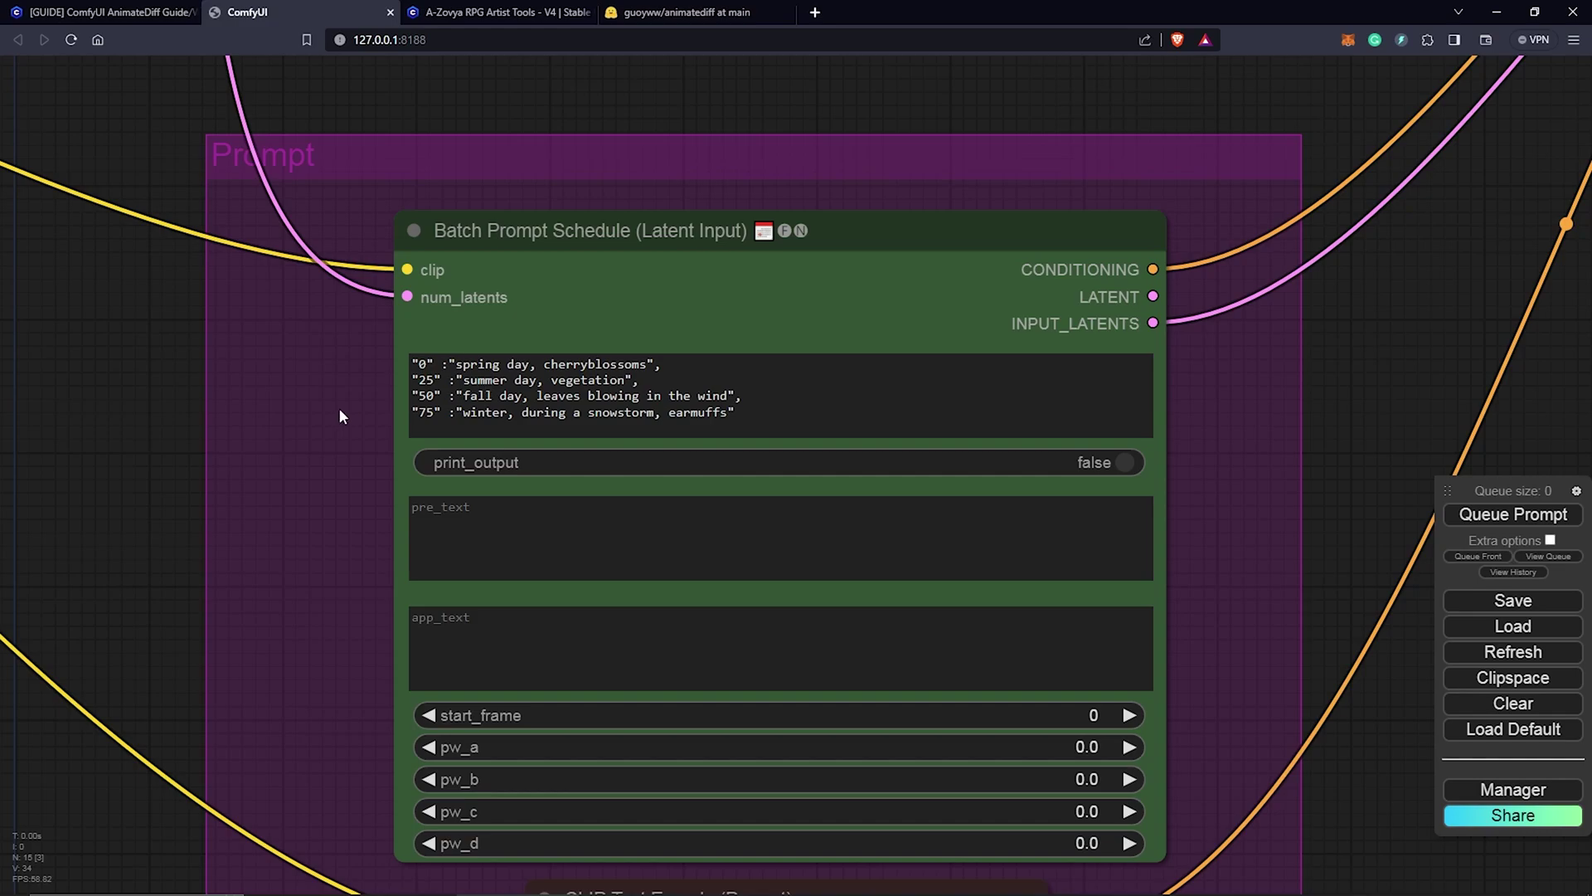
Replace the scheduled prompts with martial artist descriptions: a tiger at frame 0, a rabbit at 25, and a kung panda at 50 and 75.
left_click(425, 397)
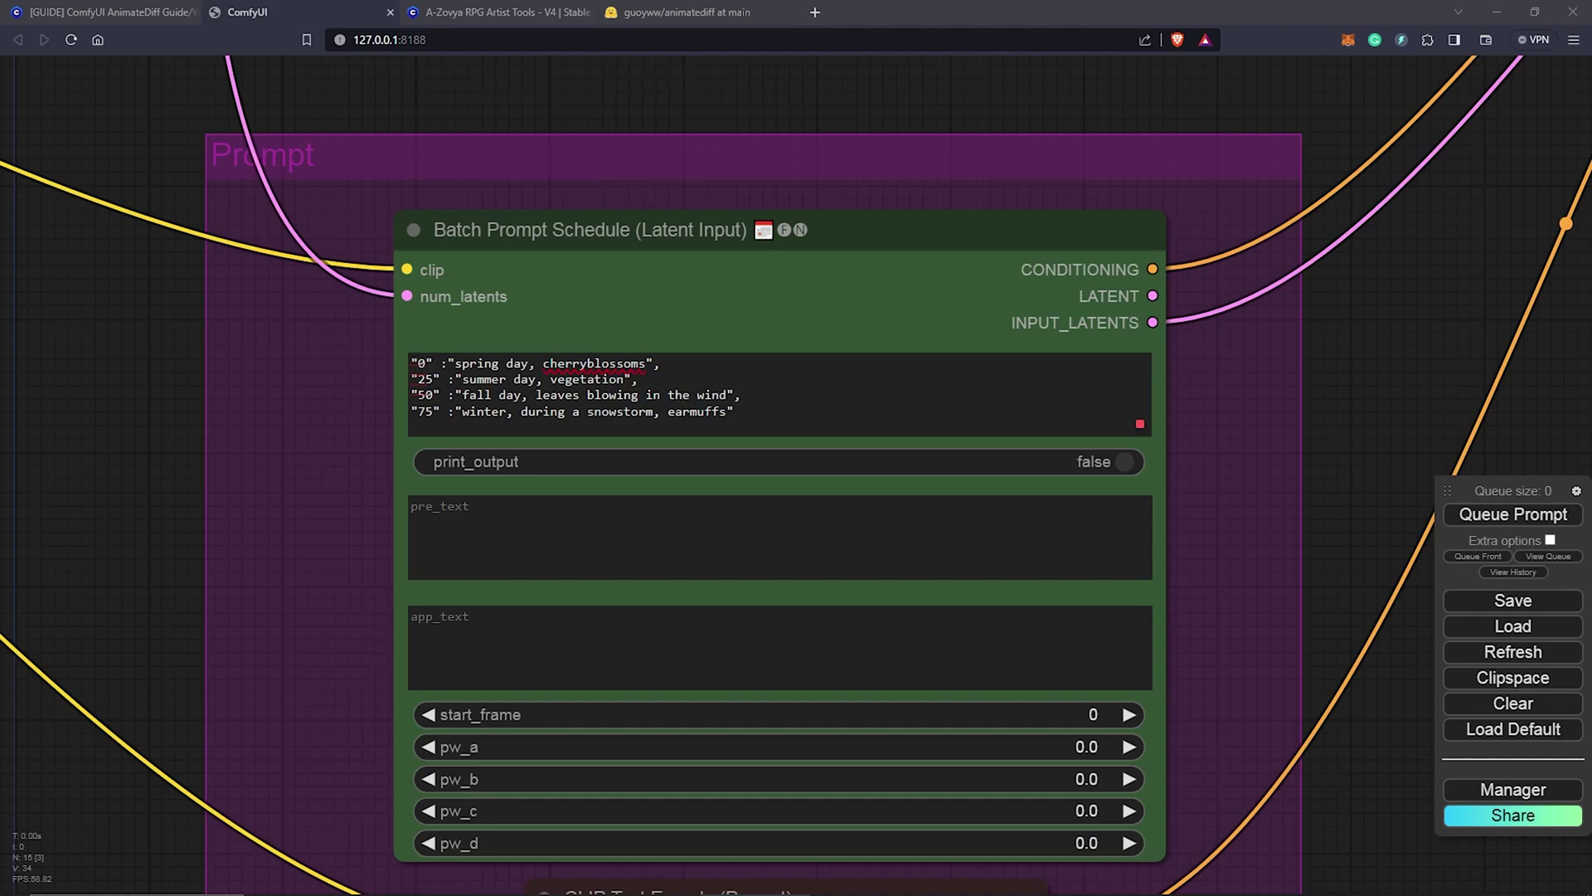
left_click_drag(646, 365, 456, 365)
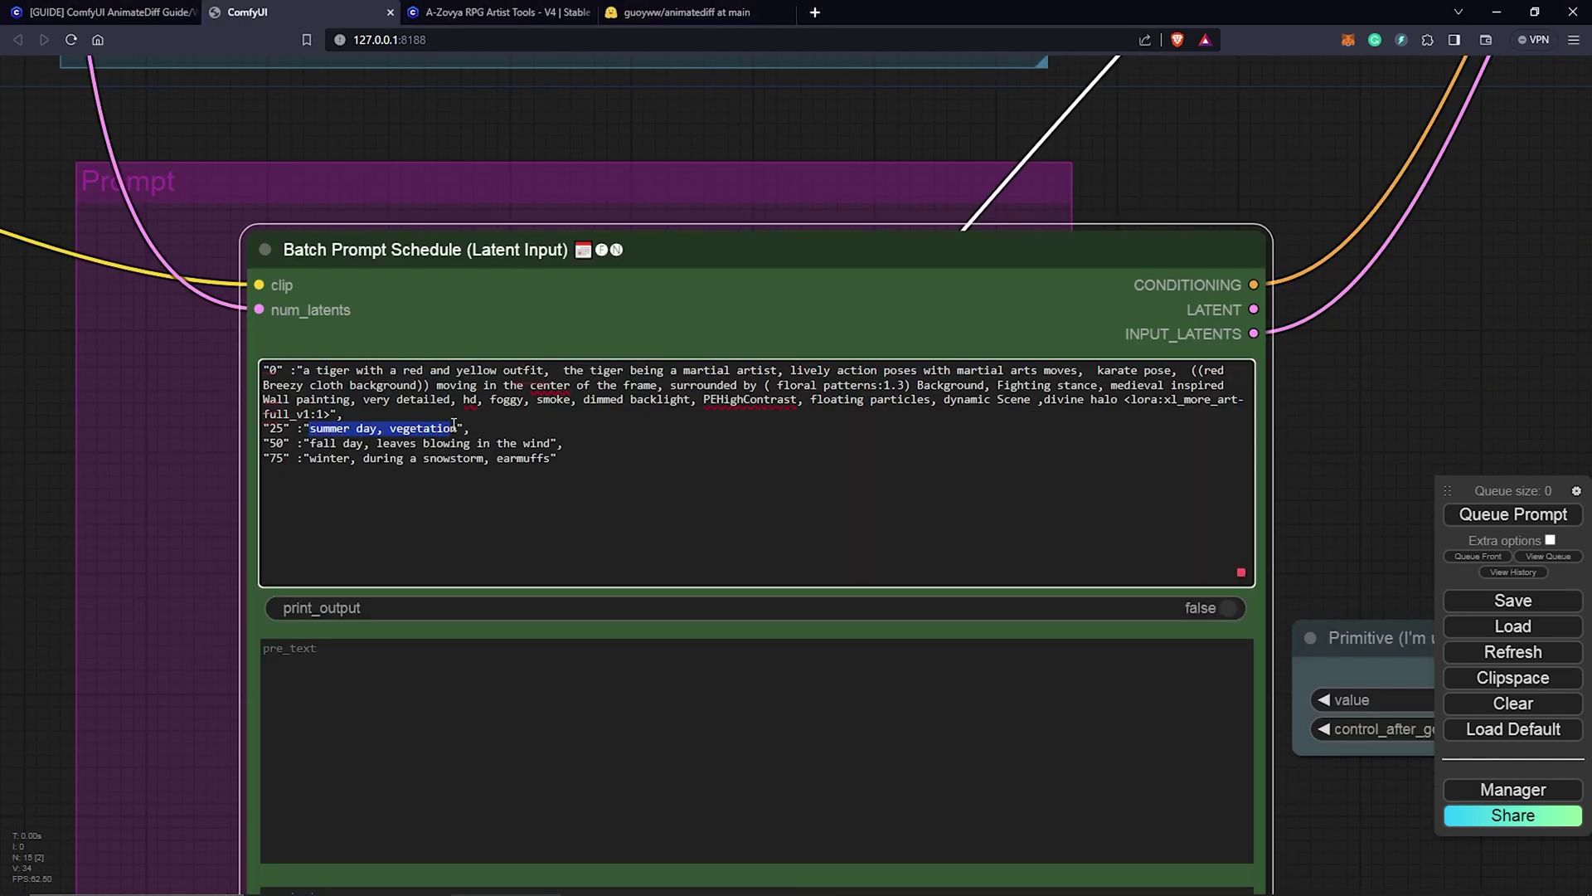
type("a rabbit in yellow, the bunny being a martial artist, the bunny is wearing a jiu jitsu costume with martial arts moves, karate pose,  ((red Breezy cloth background)) moving in the center of the frame, surrounded by ( floral patterns:1.3) Background, Fighting stance, medieval inspired Wall painting, very detailed, hd, foggy, smoke, dimmed backlight, PEHighContrast, floating particles, dynamic Scene ,divine halo <lora:xl_more_art-full_v1:1>")
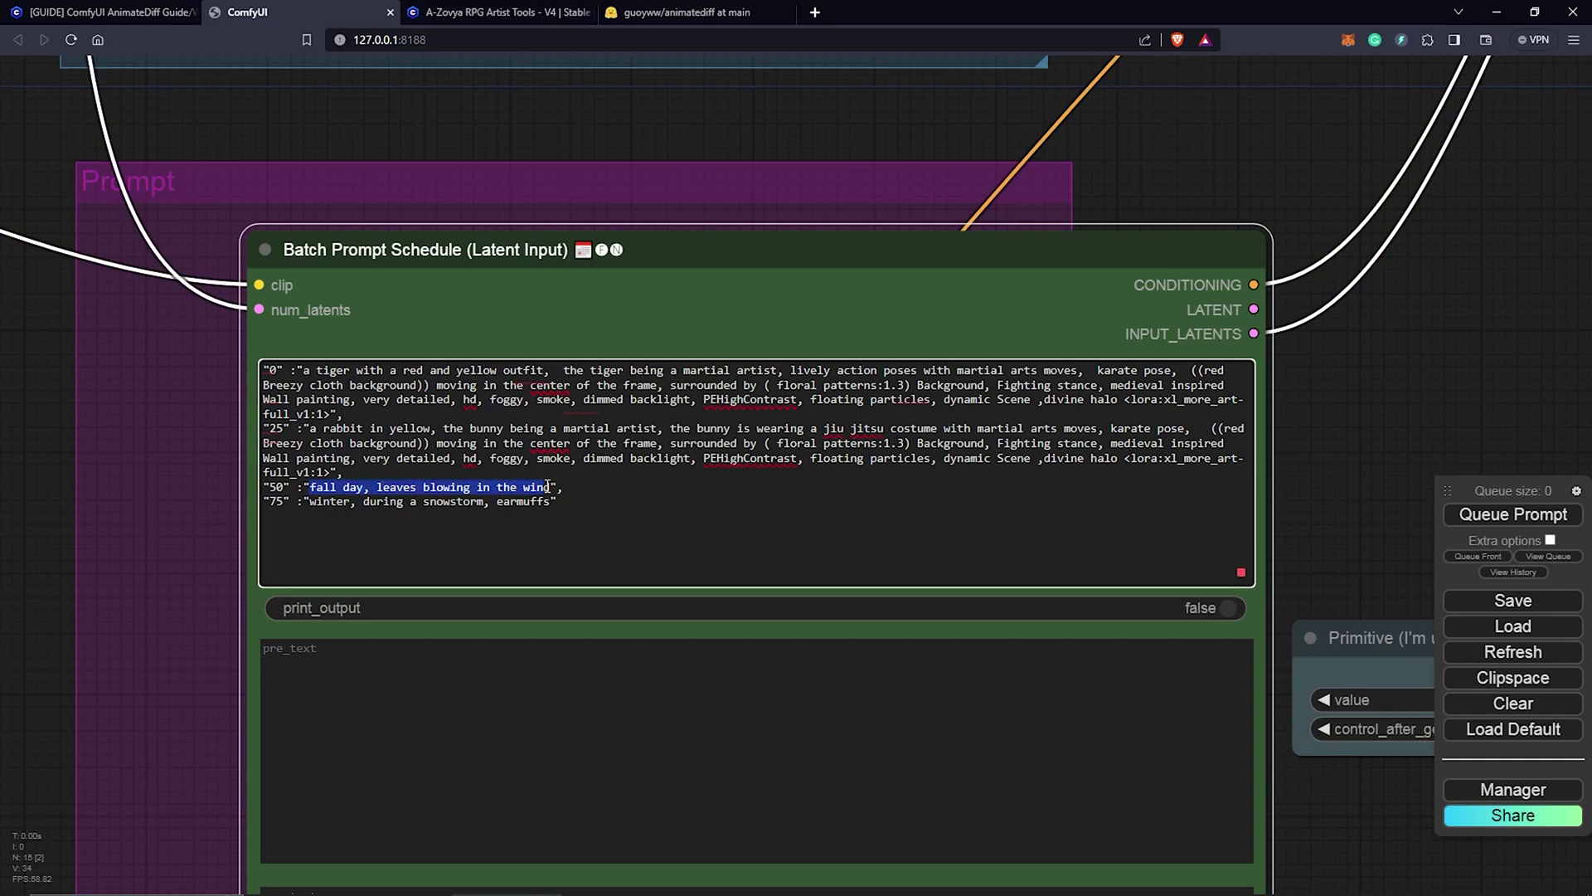
type("kung panda, panda being a martial artist, a character with martial arts moves, karate, ((yellow varied shapes background)) moving in the center of the frame, surrounded by ( Animal Prints:1.3) Background, Fighting stance, medieval inspired Wall painting, very detailed, hd, foggy, smoke, dimmed backlight, PEHighContrast, floating particles, dynamic Scene ,divine halo <lora:xl_more_art-full_v1:1>")
left_click_drag(309, 530, 551, 530)
type("kung panda, panda being a martial artist, a character with martial arts moves, karate, ((yellow varied shapes background)) moving in the center of the frame, surrounded by ( Animal Prints:1.3) Background, Fighting stance, medieval inspired Wall painting, very detailed, hd, foggy, smoke, dimmed backlight, PEHighContrast, floating particles, dynamic Scene ,divine halo <lora:xl_more_art-full_v1:1>")
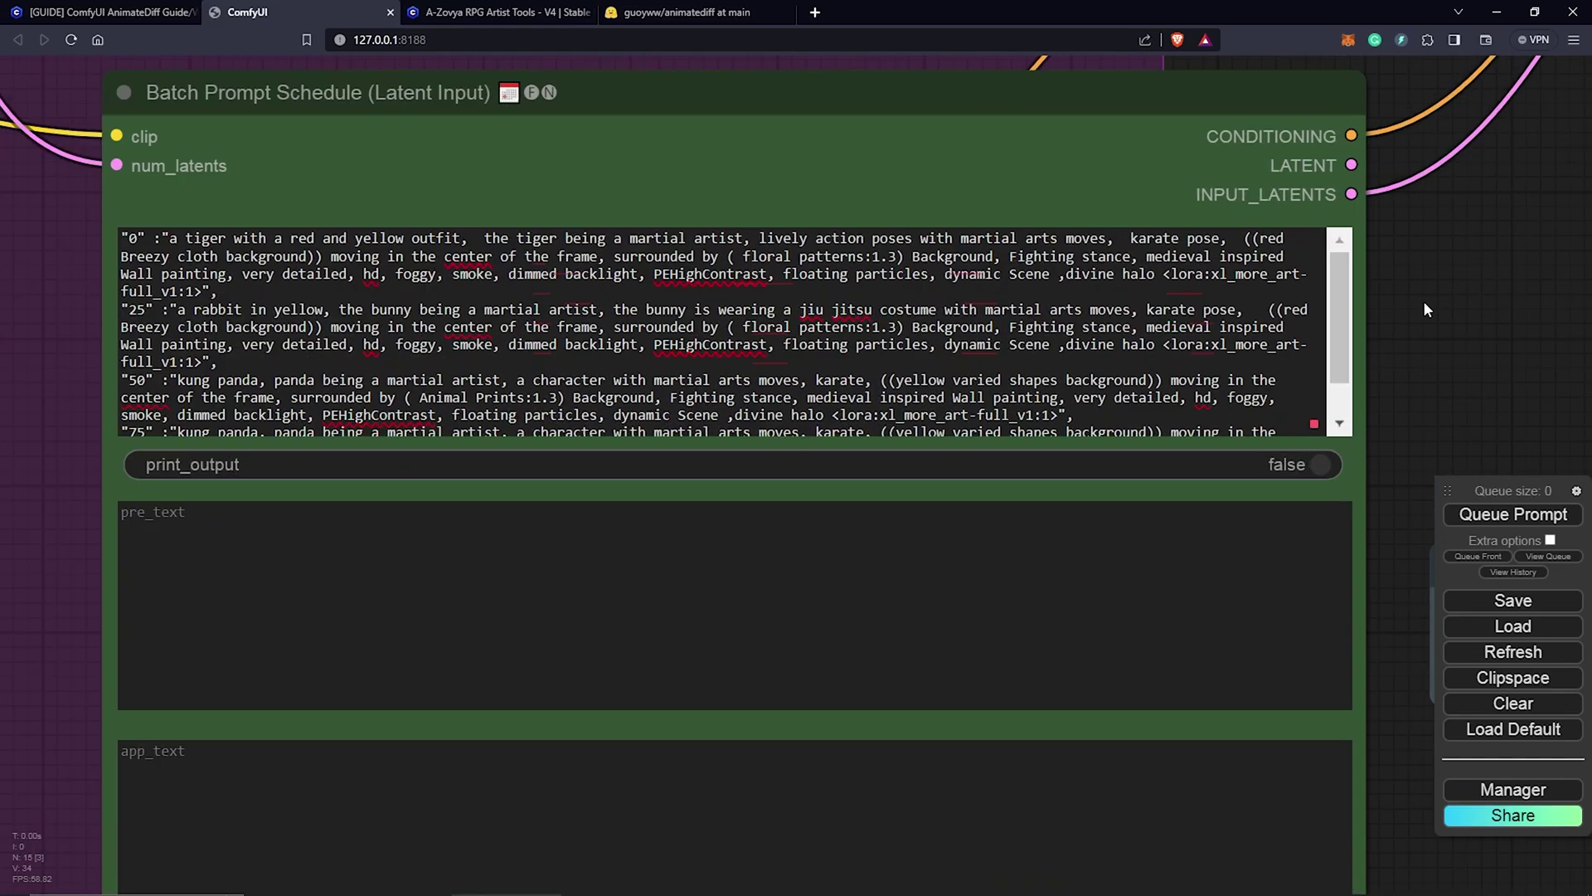
Review the scheduled prompts, then shrink and reposition the Batch Prompt Schedule node to fit inside the Prompt group.
scroll(494, 370, "up", 4)
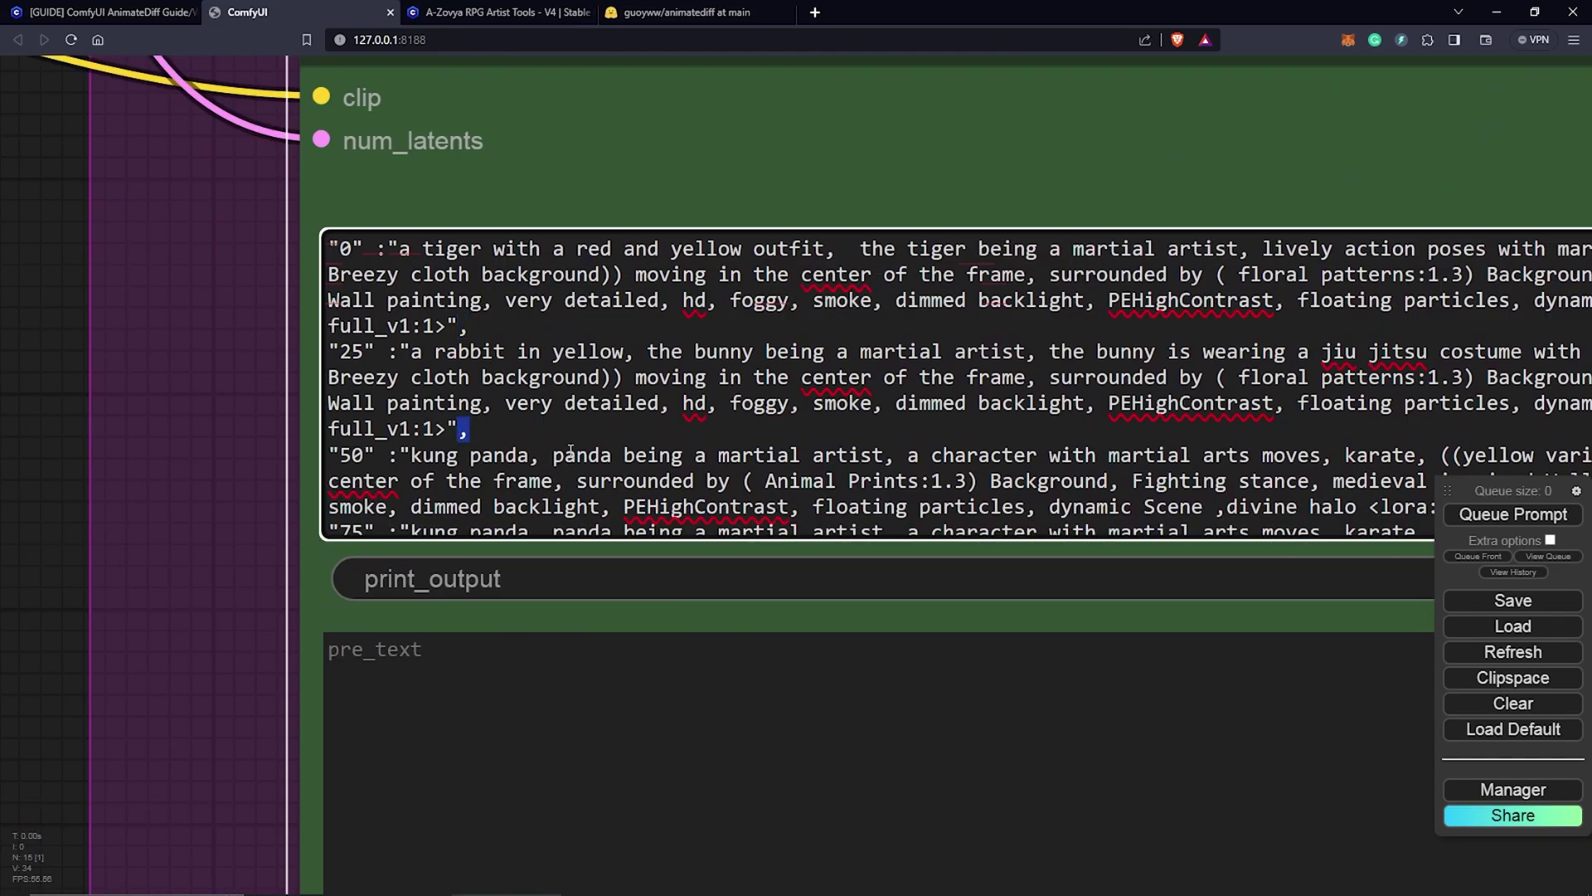
scroll(585, 360, "down", 1)
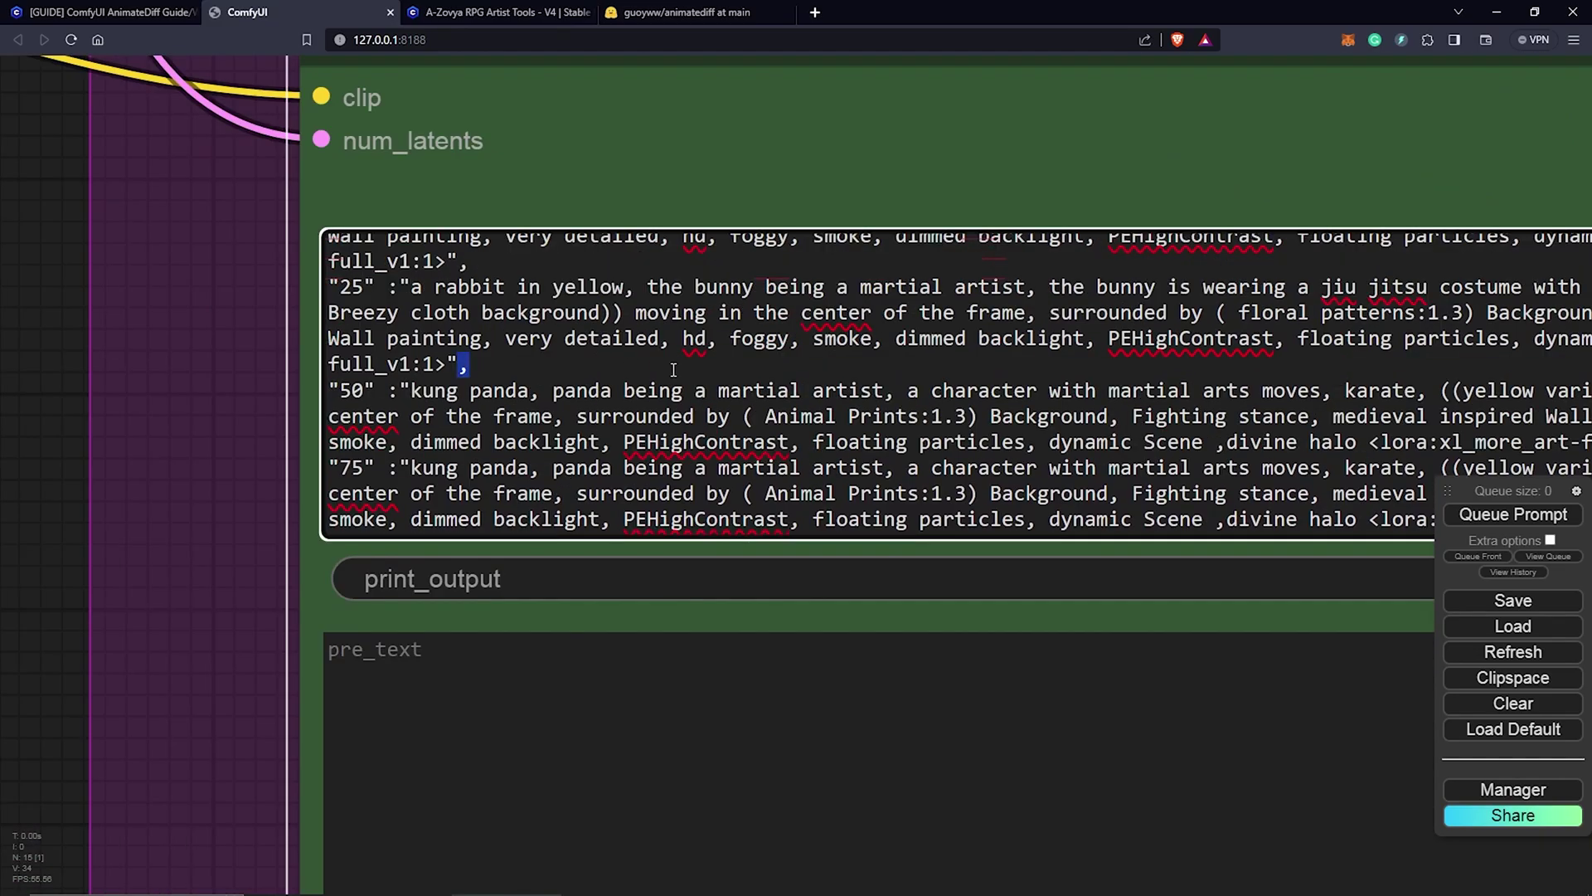
scroll(674, 370, "up", 1)
scroll(221, 365, "down", 8)
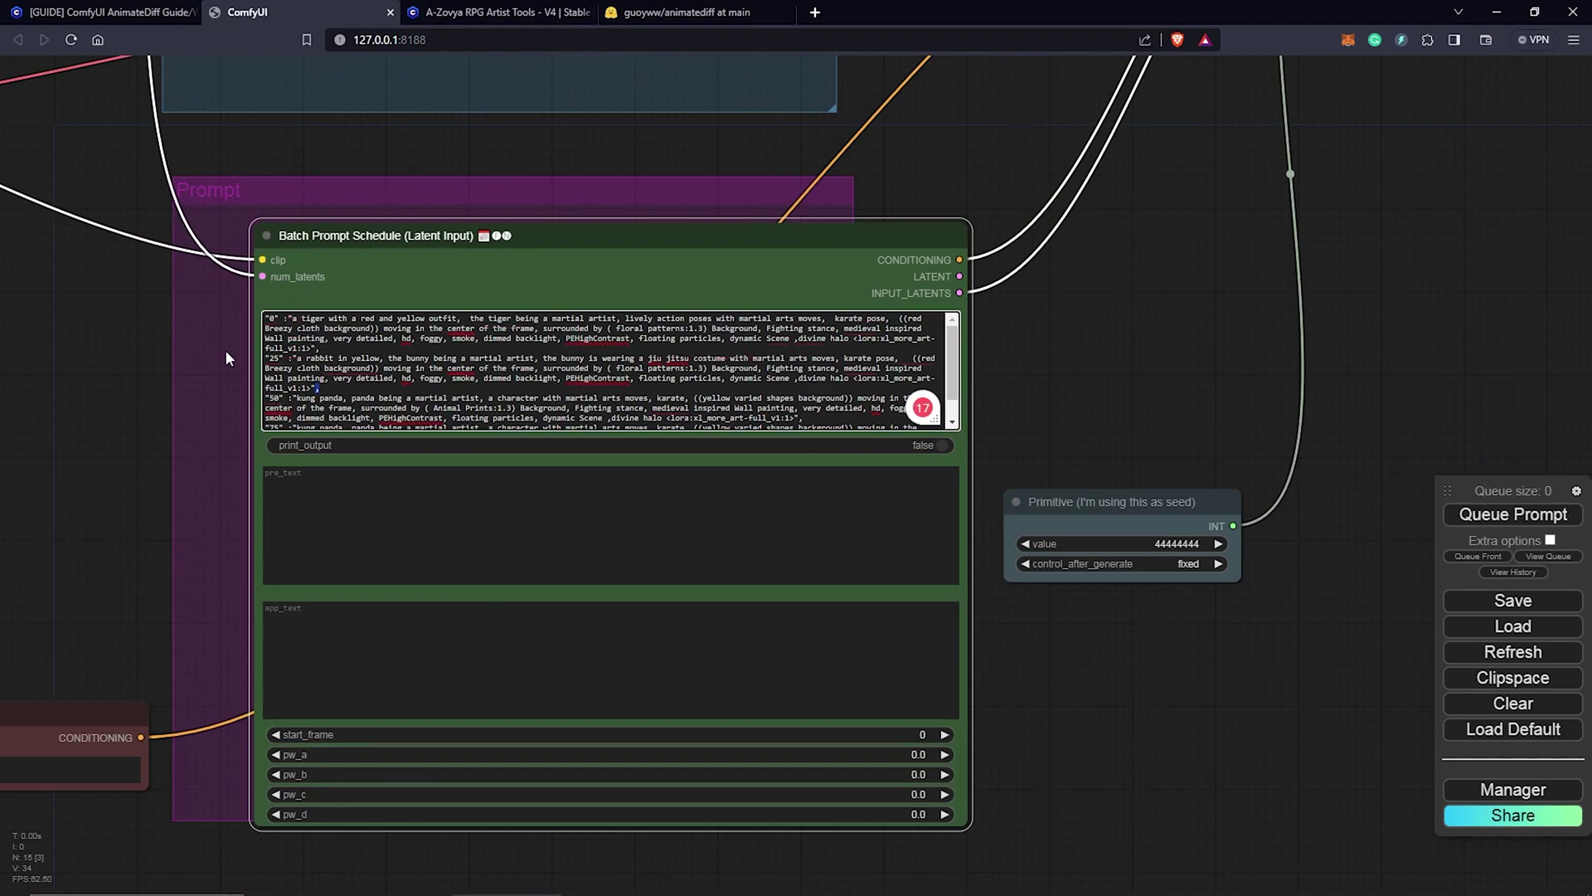
scroll(226, 355, "down", 3)
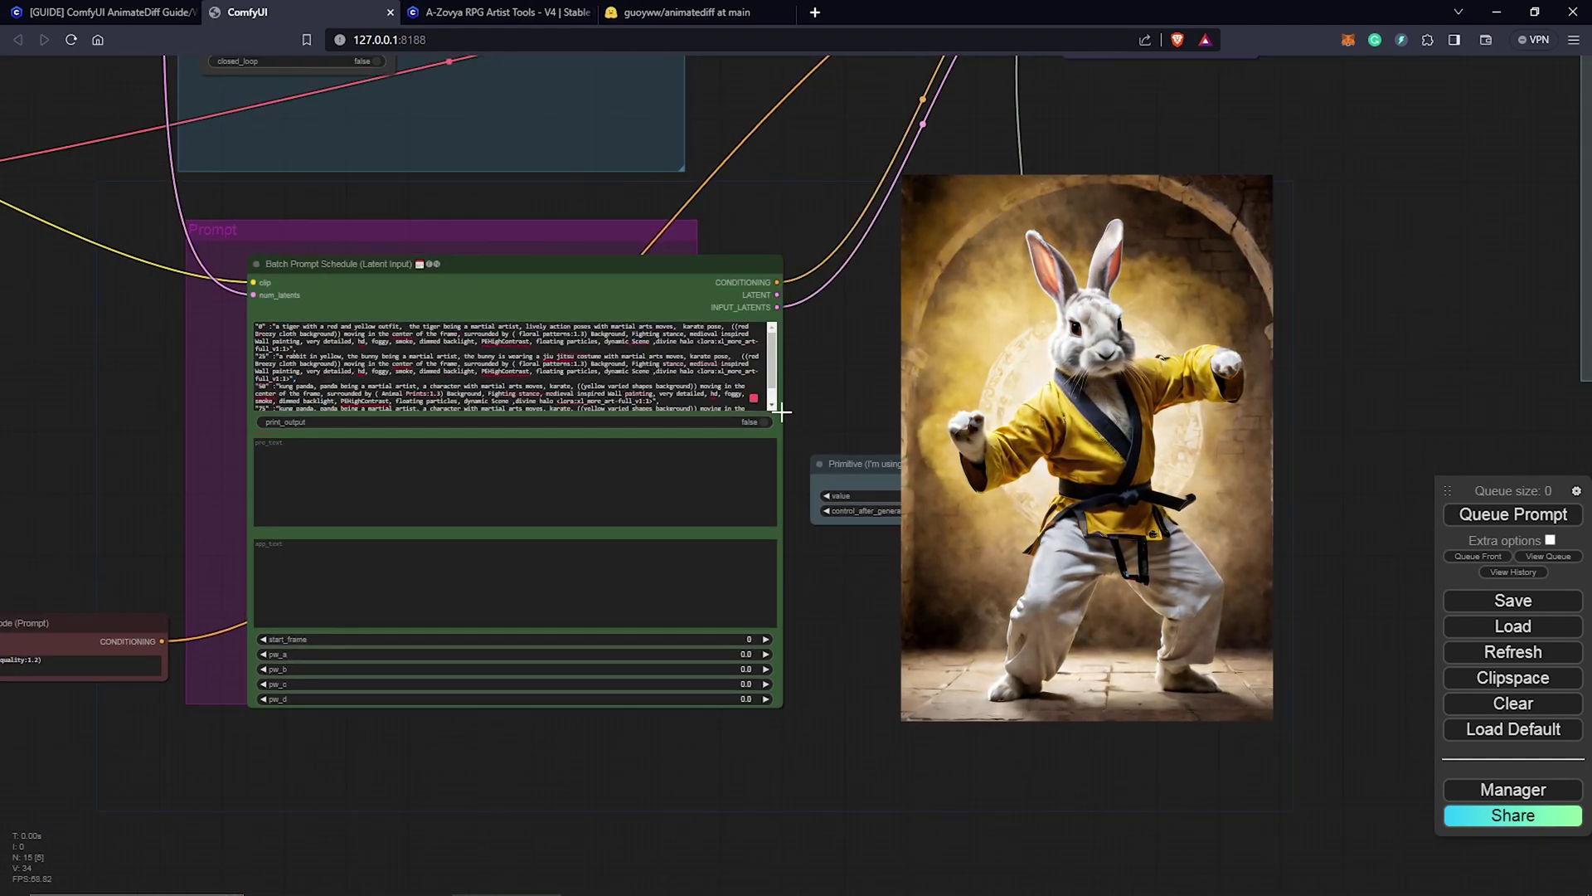
left_click(781, 411)
left_click_drag(654, 269, 641, 266)
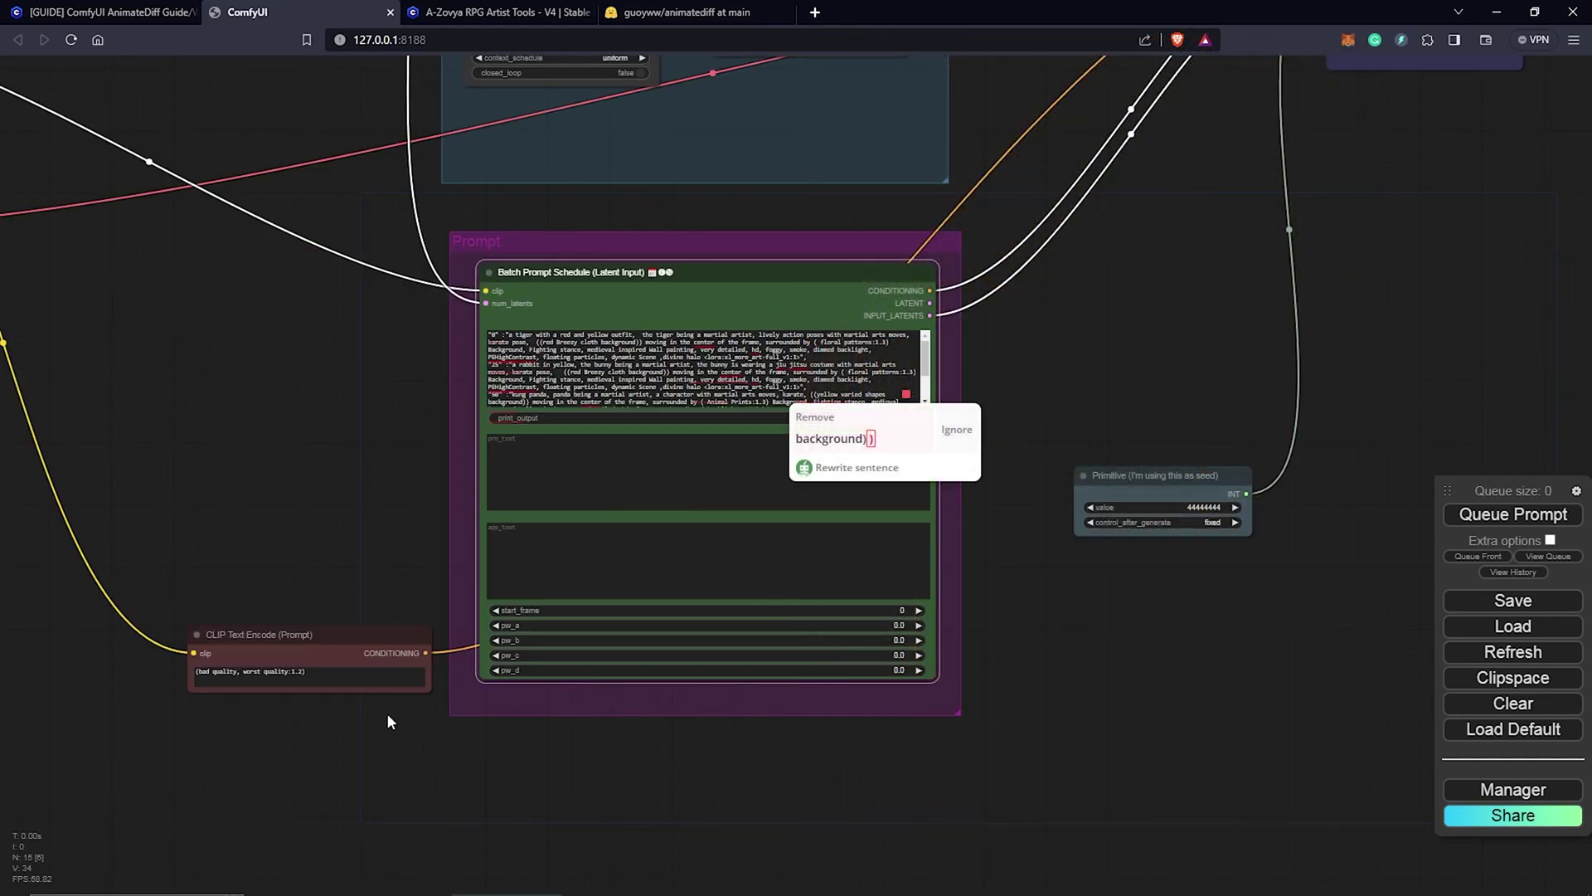
Set the KSampler node's steps to 30 and its cfg to 7.5.
left_click_drag(1155, 290, 654, 706)
scroll(909, 507, "up", 3)
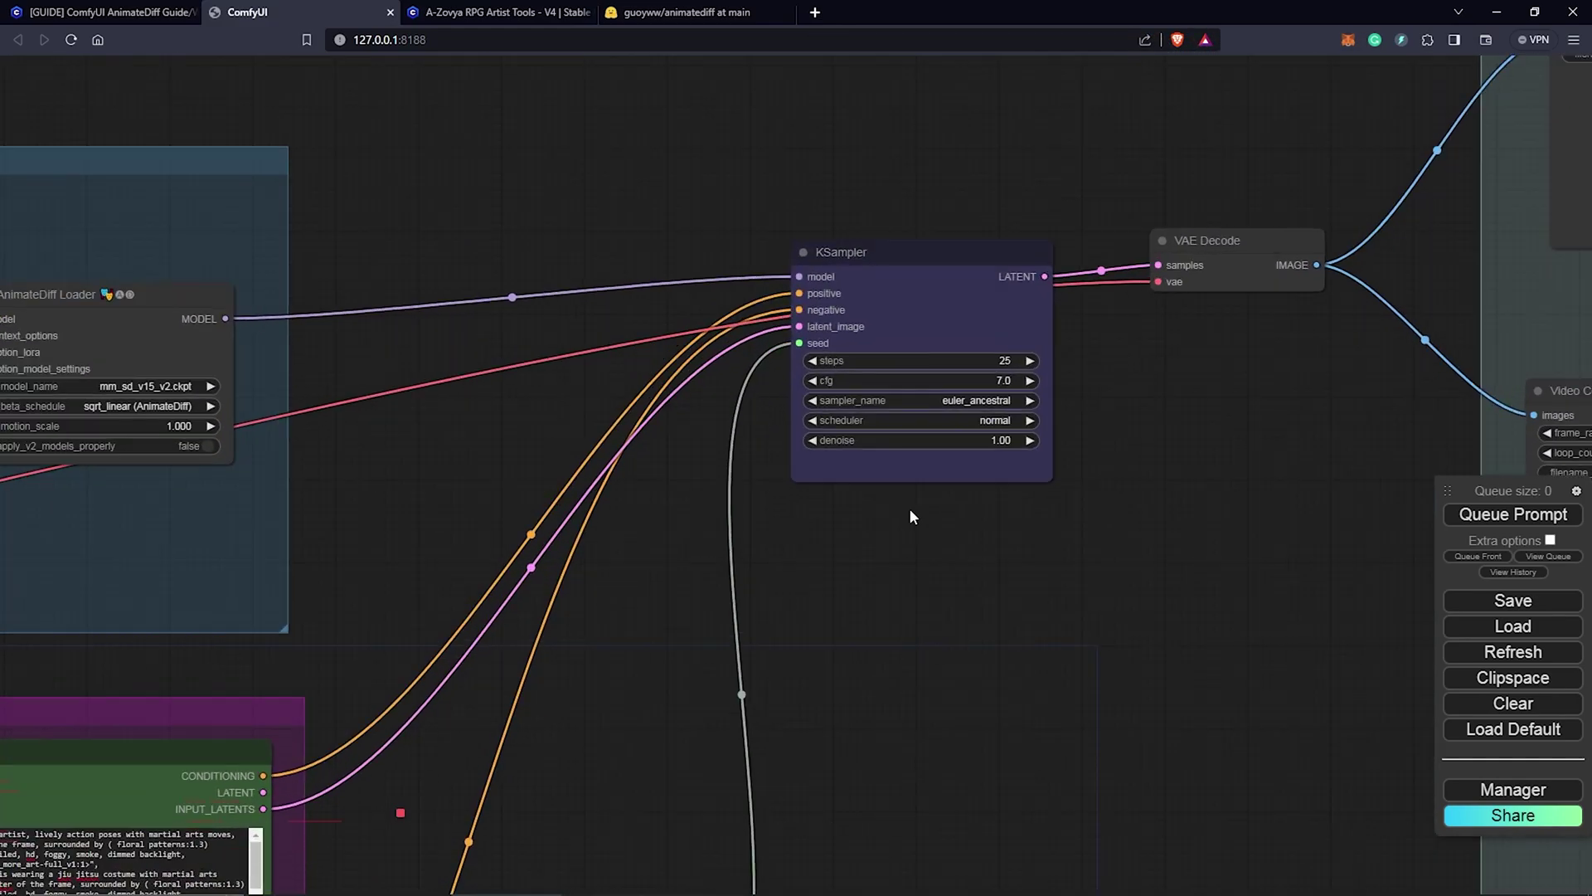
scroll(909, 508, "up", 5)
left_click_drag(995, 398, 1003, 397)
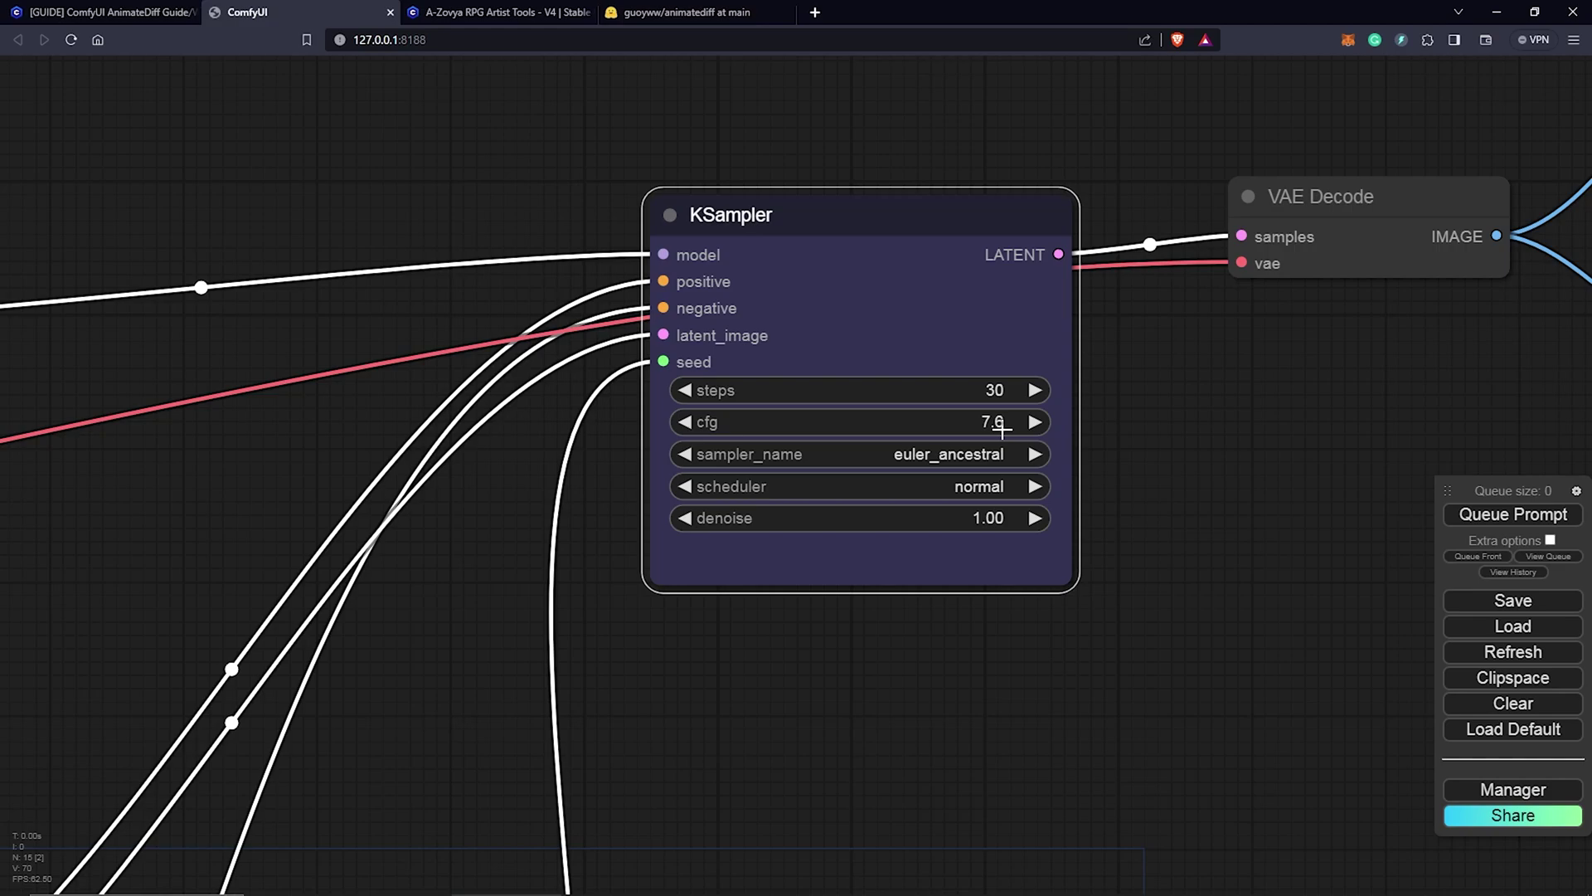
Set the KSampler node's sampler_name to dpmpp_2m_sde and its scheduler to karras.
left_click(995, 456)
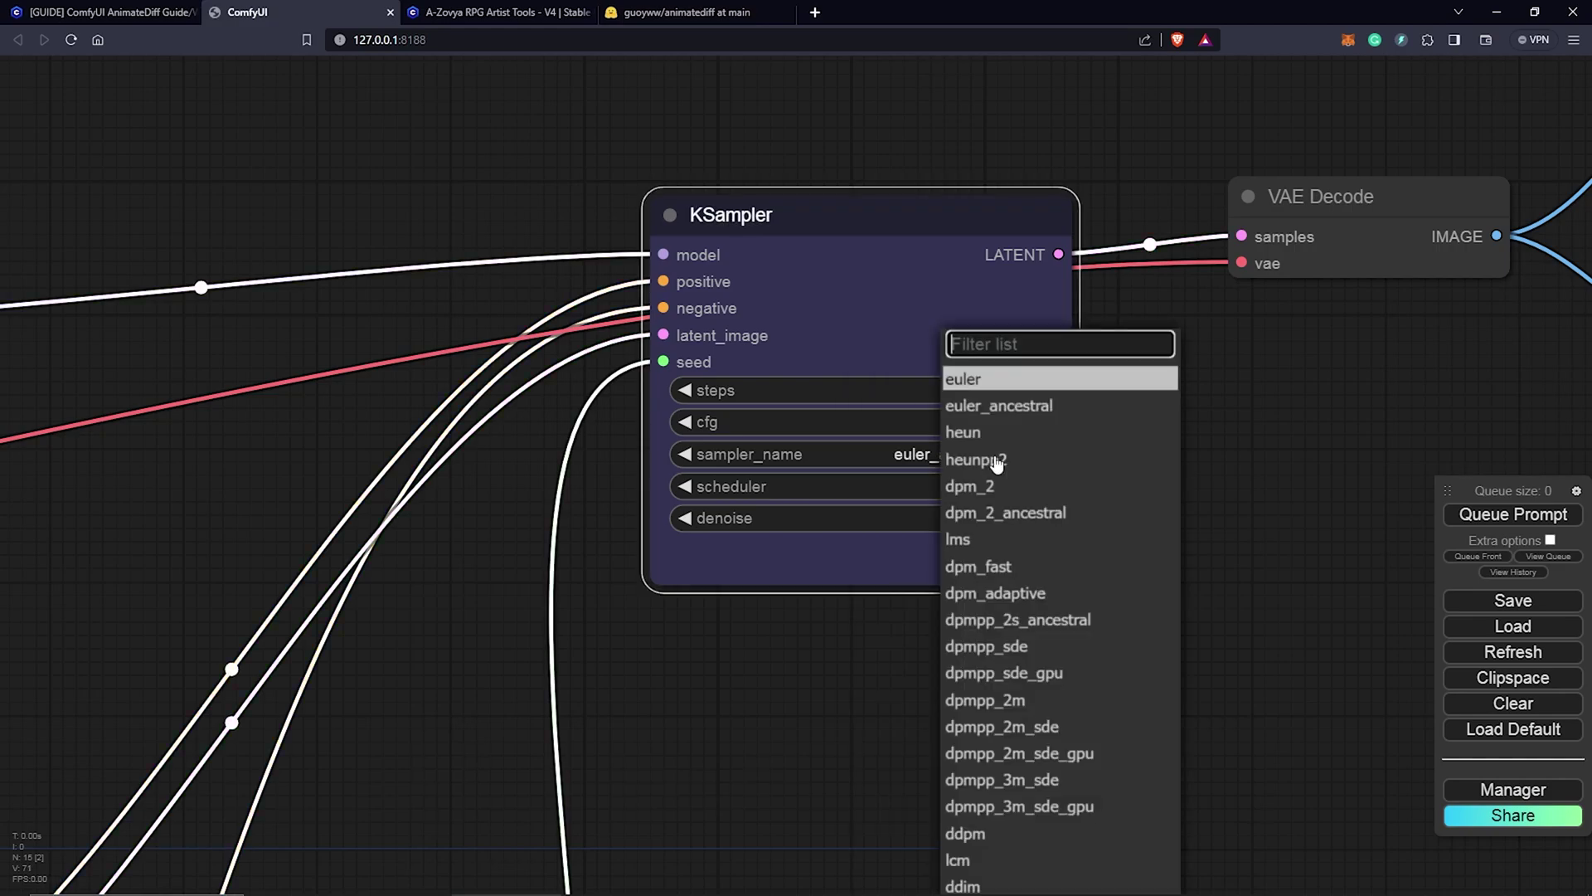
left_click(1054, 737)
left_click(983, 490)
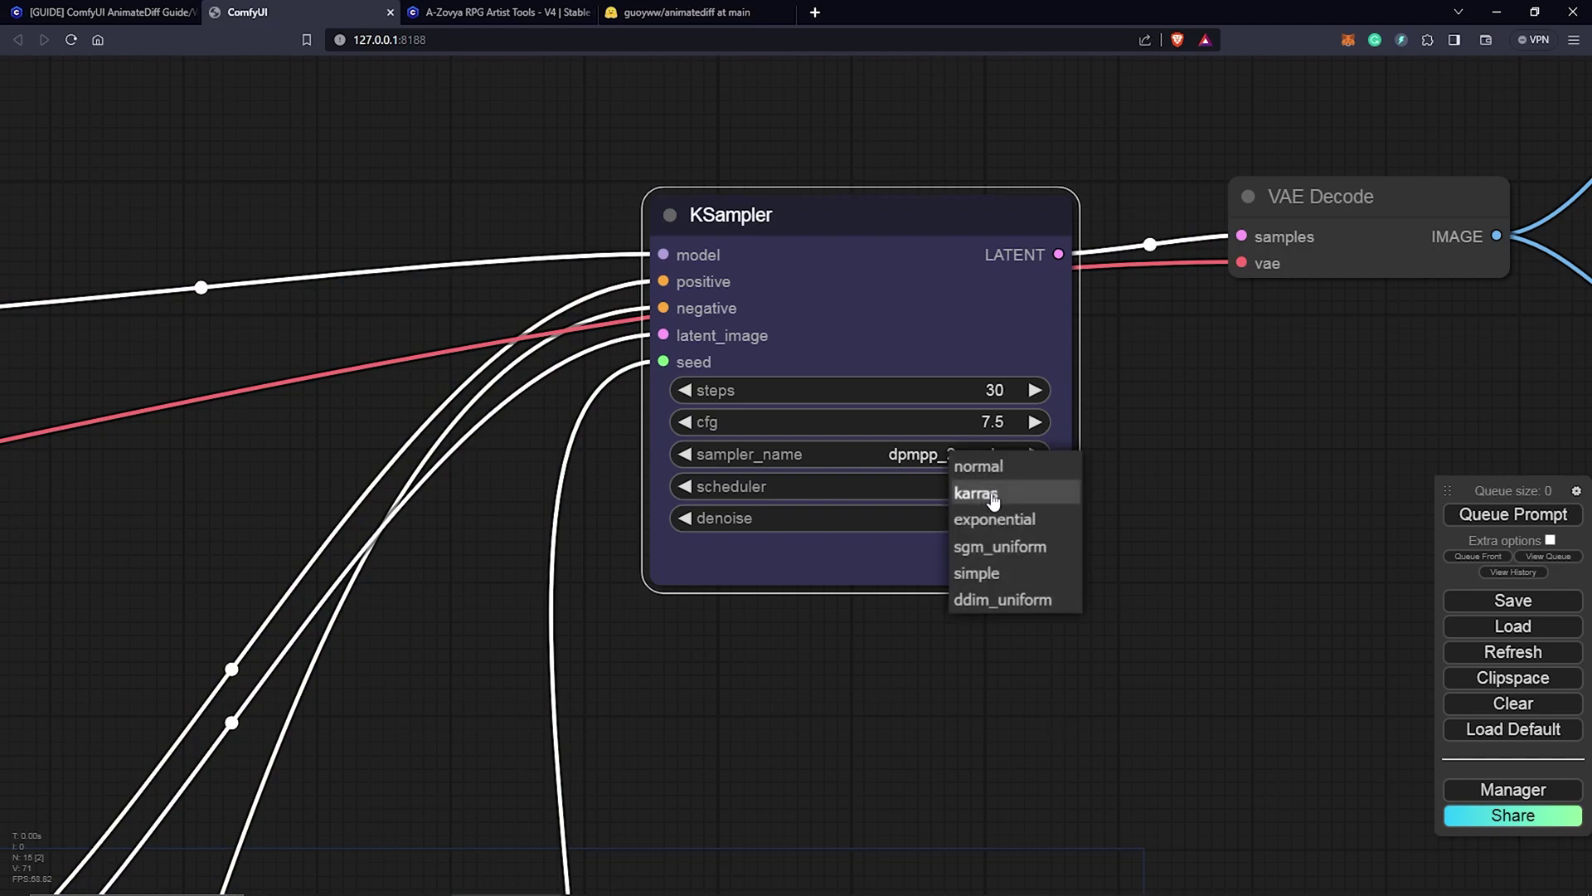
left_click(993, 494)
Set the Video Combine node's filename prefix to TravelPrompt and its format to video/h264-mp4.
scroll(1120, 559, "down", 10)
scroll(878, 624, "up", 8)
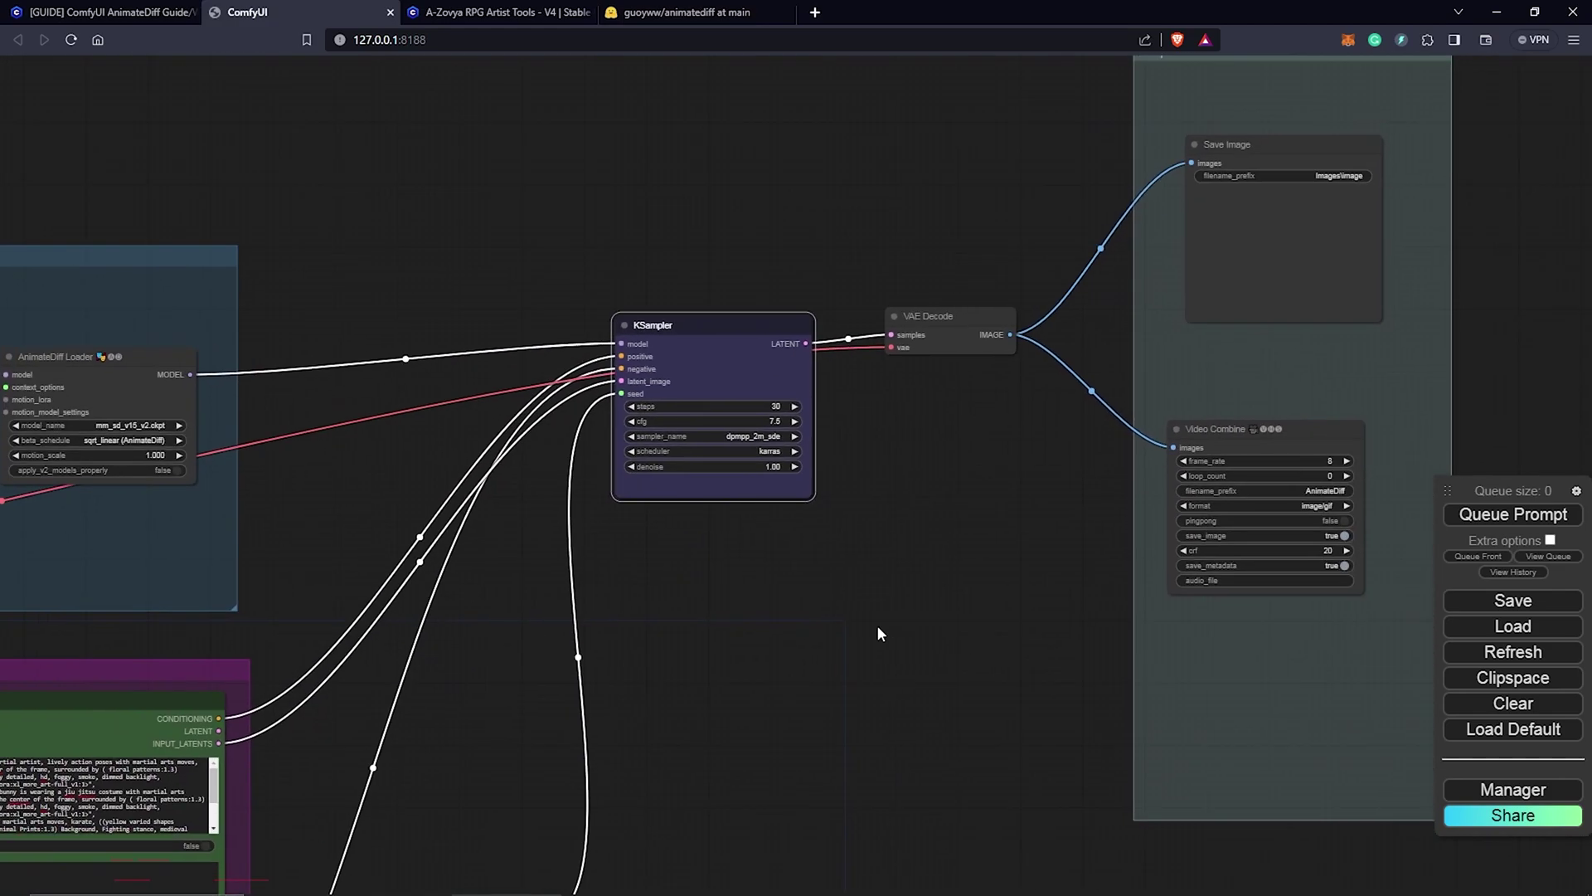
left_click_drag(1154, 545, 1182, 224)
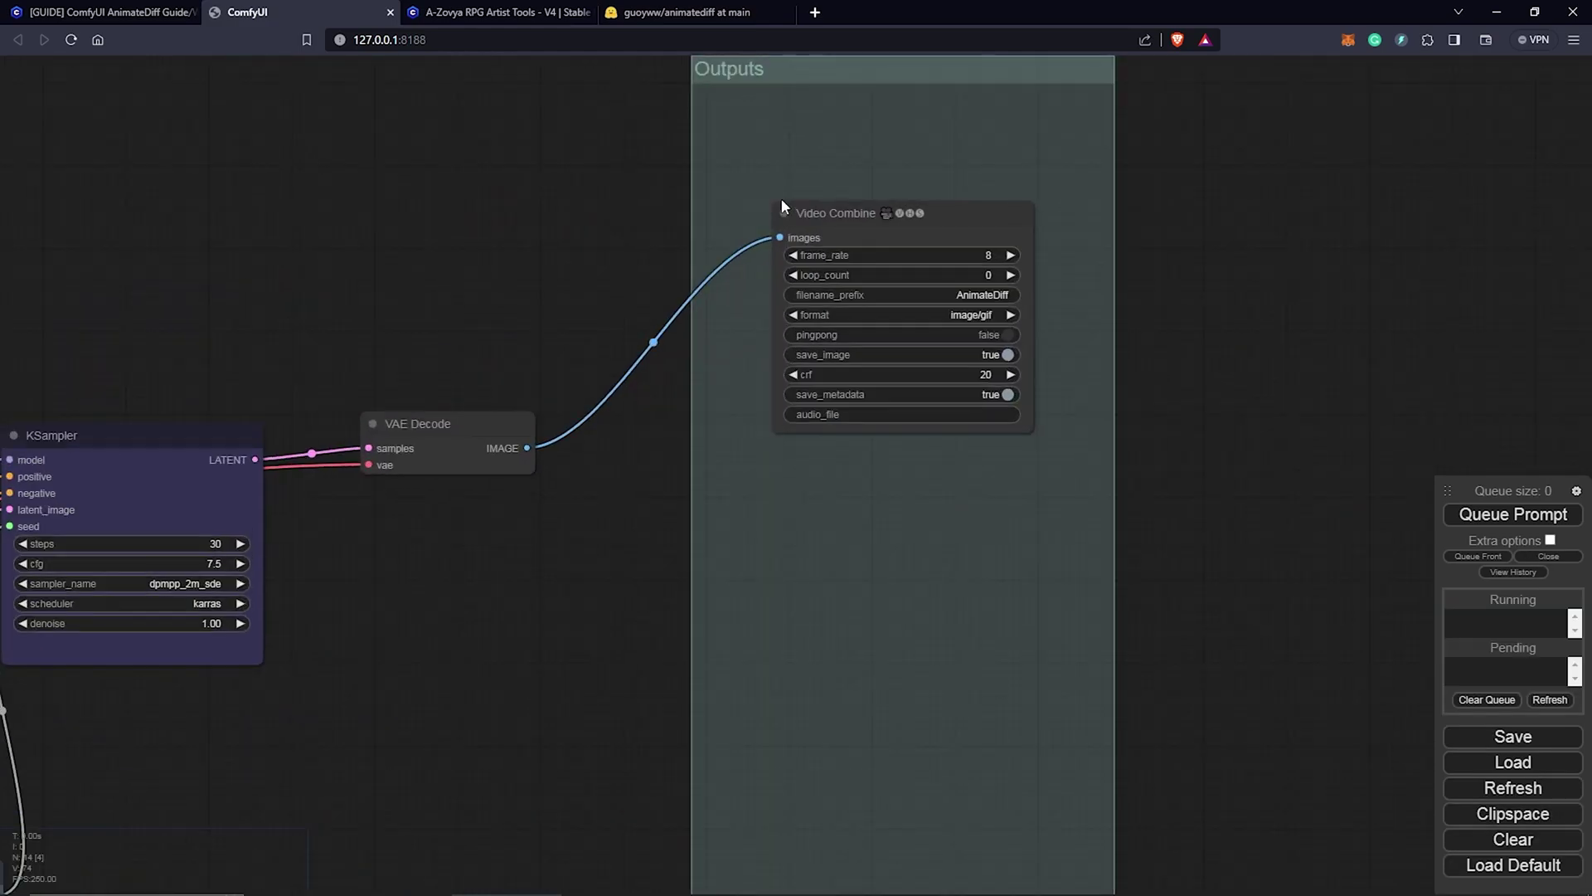
scroll(829, 183, "up", 5)
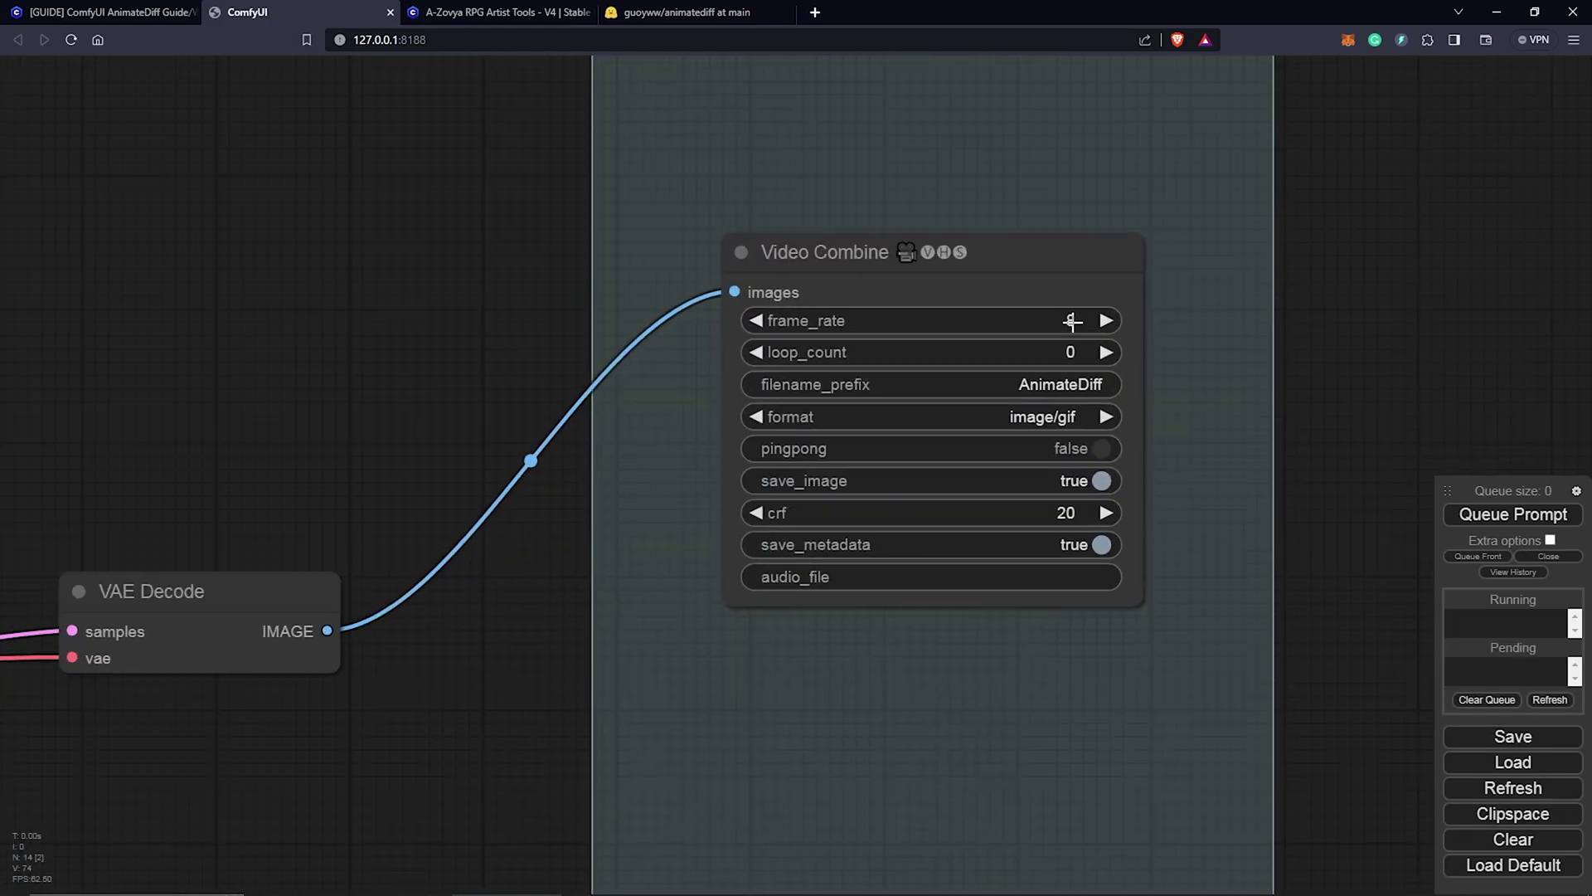
left_click(1076, 385)
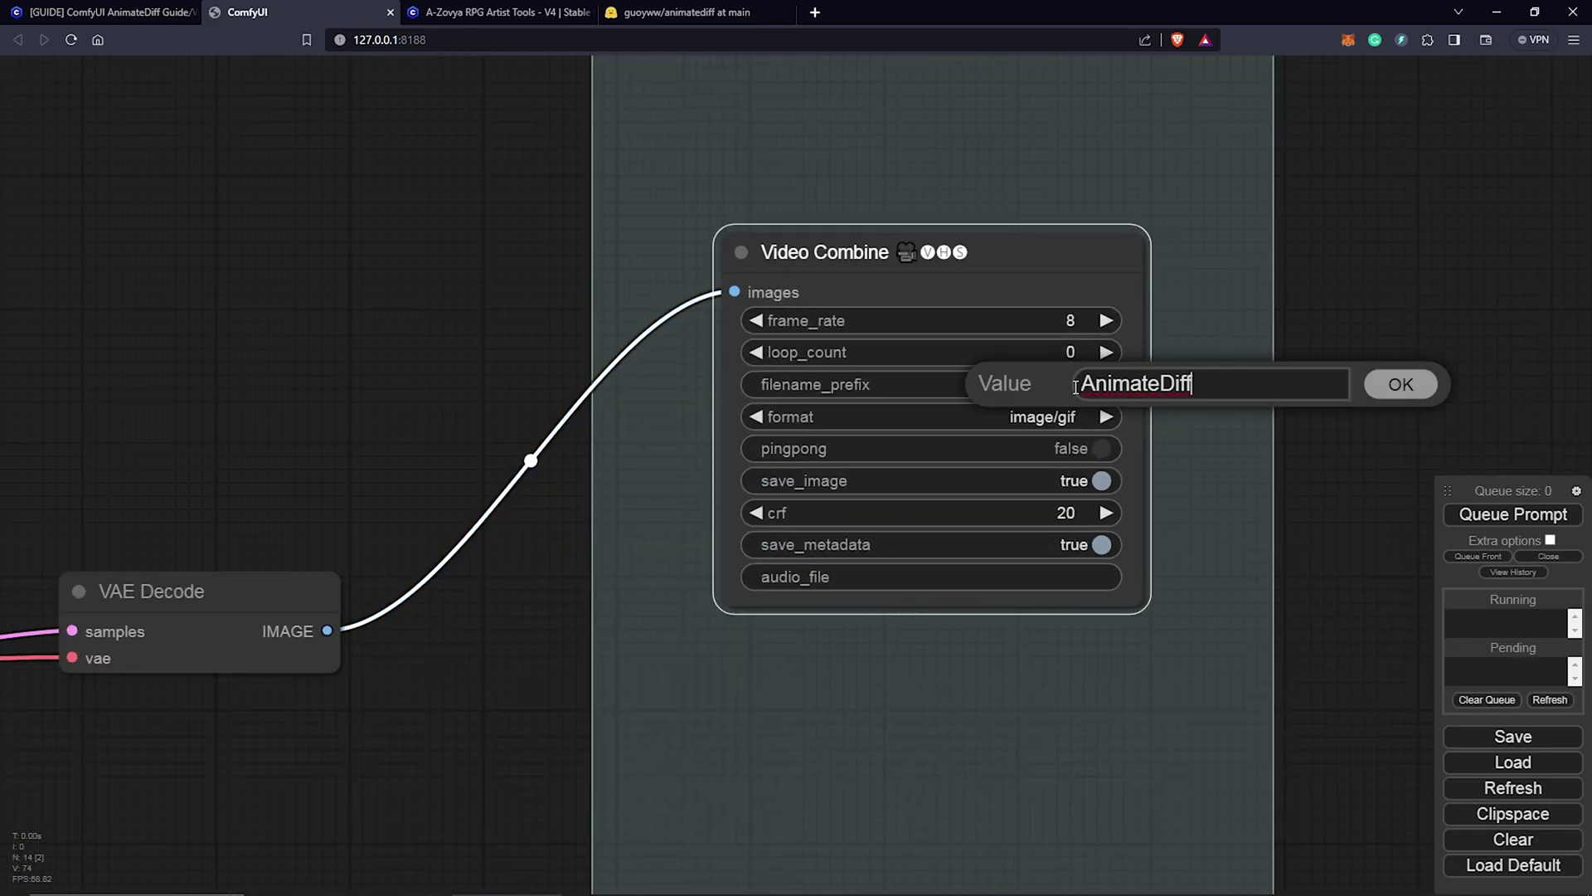
type("TravelPrompt")
key("Return")
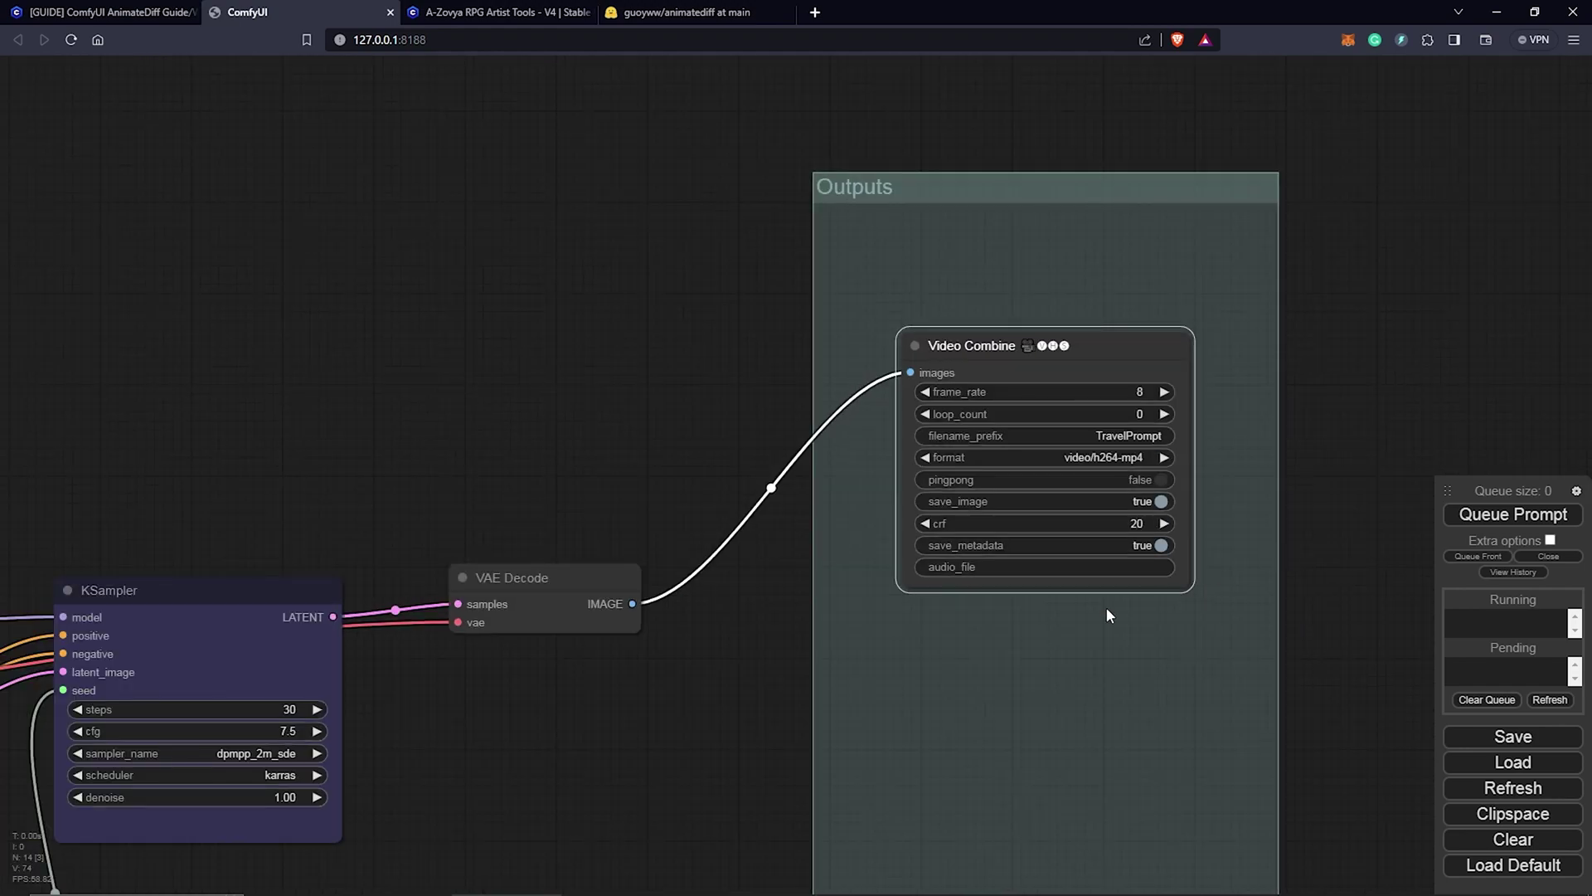
Queue the prompt to generate the animation with the configured workflow.
left_click_drag(777, 678, 941, 444)
scroll(960, 554, "down", 3)
scroll(961, 563, "down", 4)
left_click_drag(962, 556, 1319, 526)
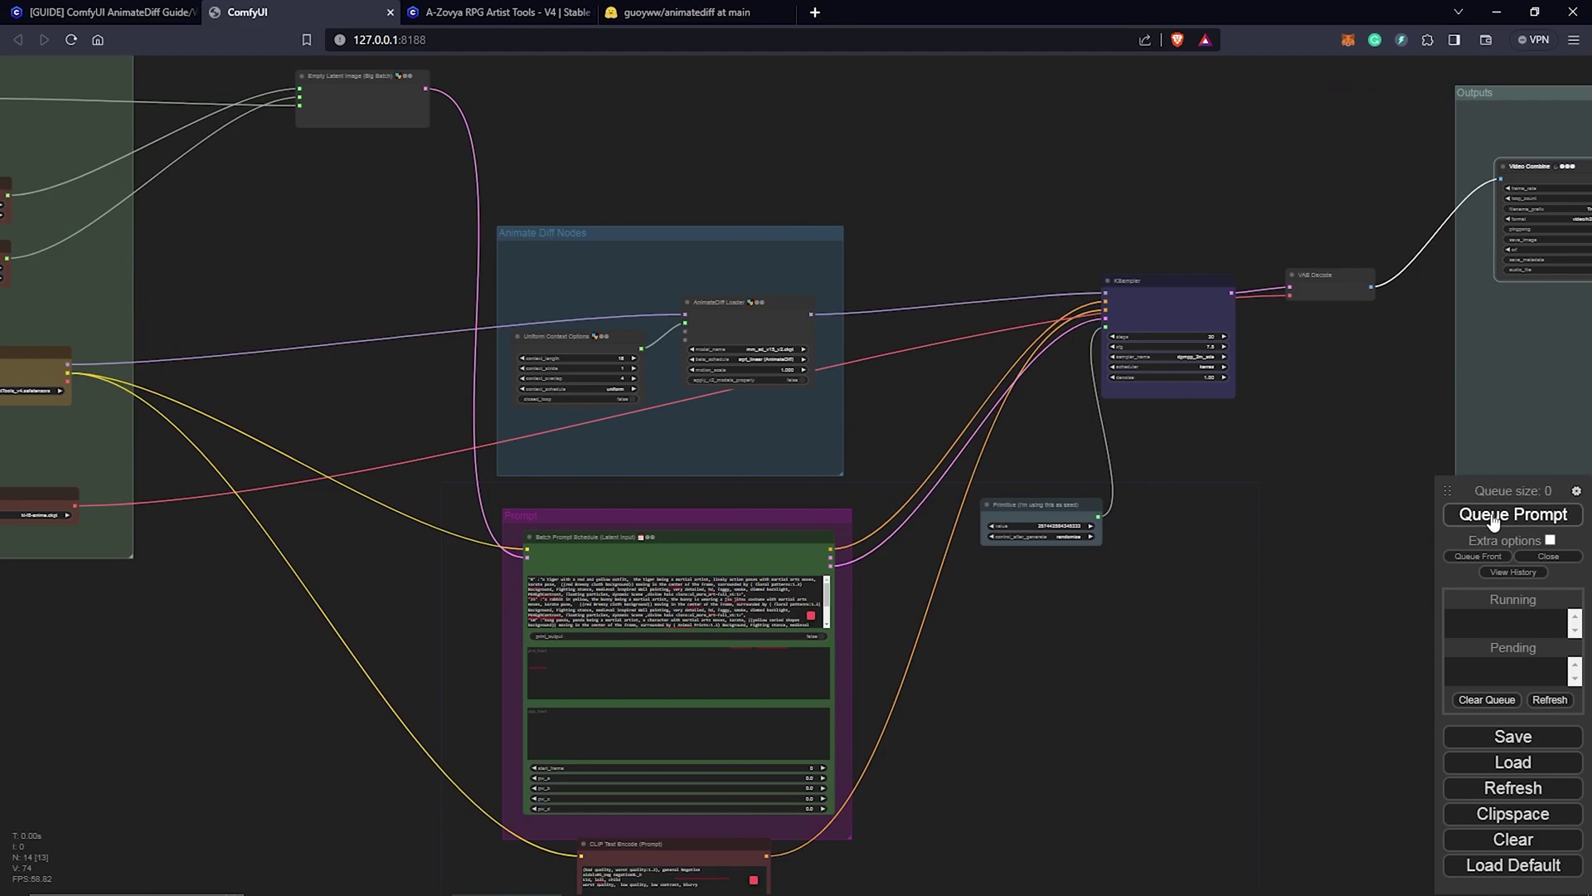
left_click(1493, 514)
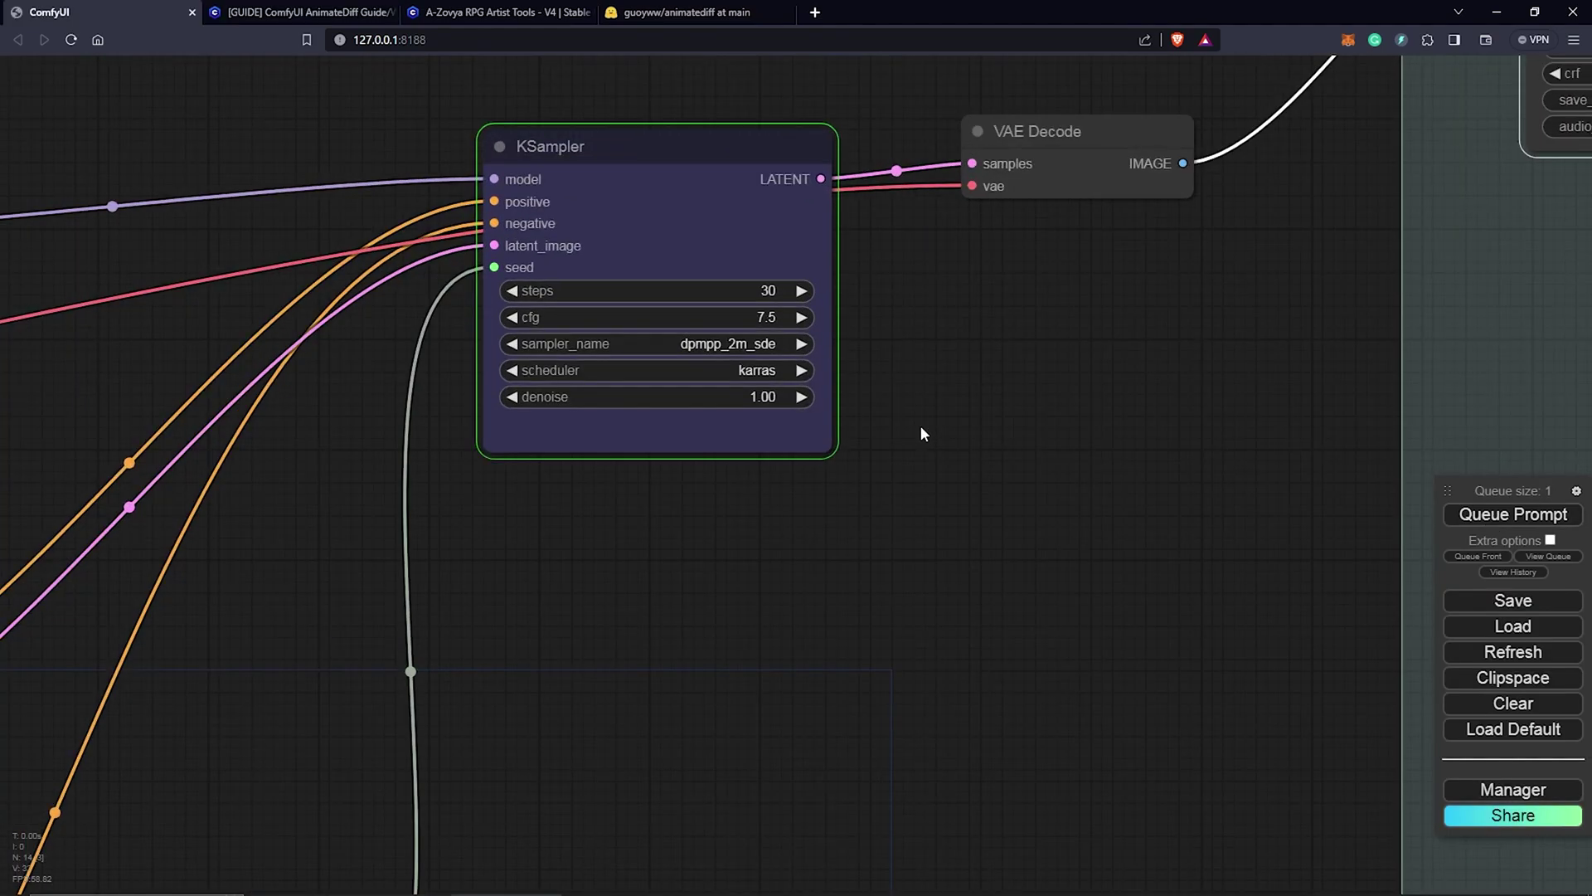
scroll(919, 424, "up", 2)
left_click_drag(919, 425, 1068, 556)
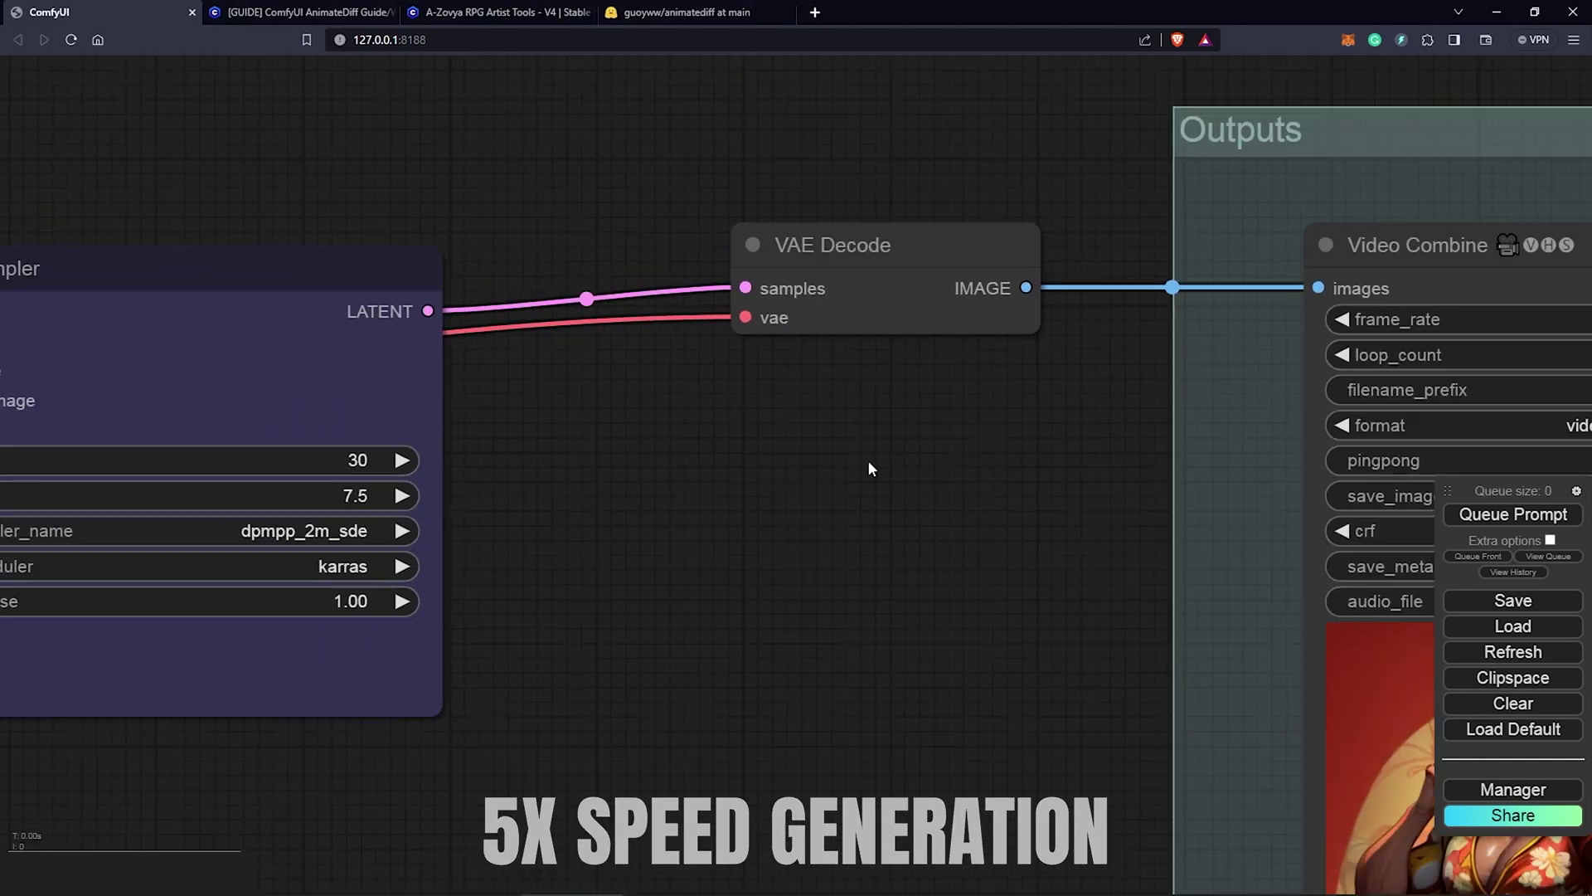
Add a LoraLoader node between the Load Checkpoint and AnimateDiff nodes and choose xl_more_art-full_v1.safetensors as its LoRA.
scroll(867, 460, "down", 6)
left_click_drag(877, 567, 810, 394)
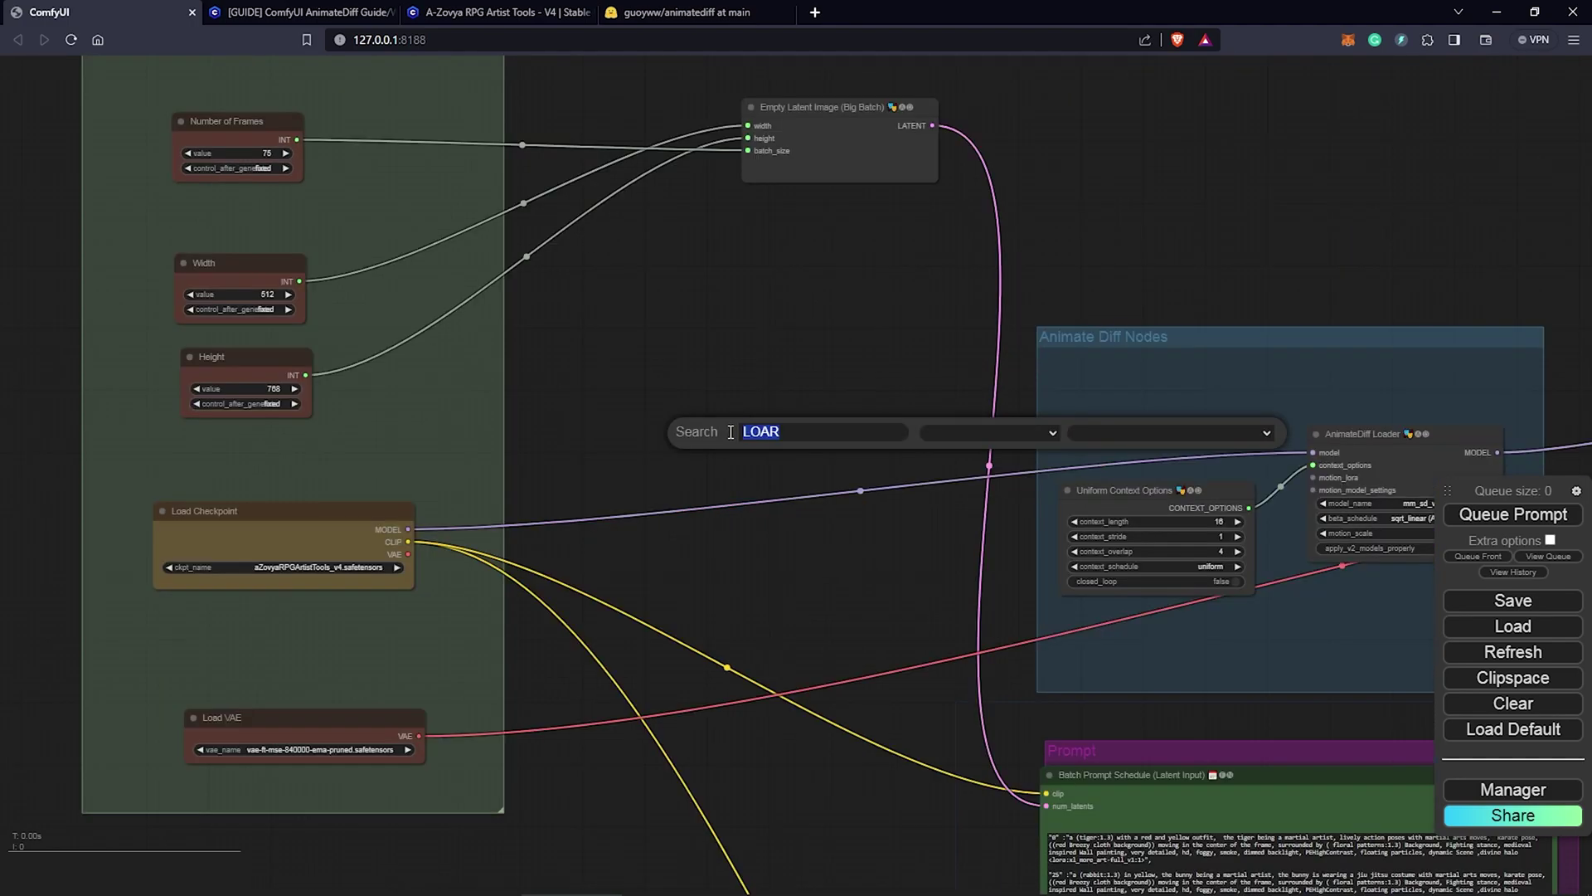
key("BackSpace")
type("LORA")
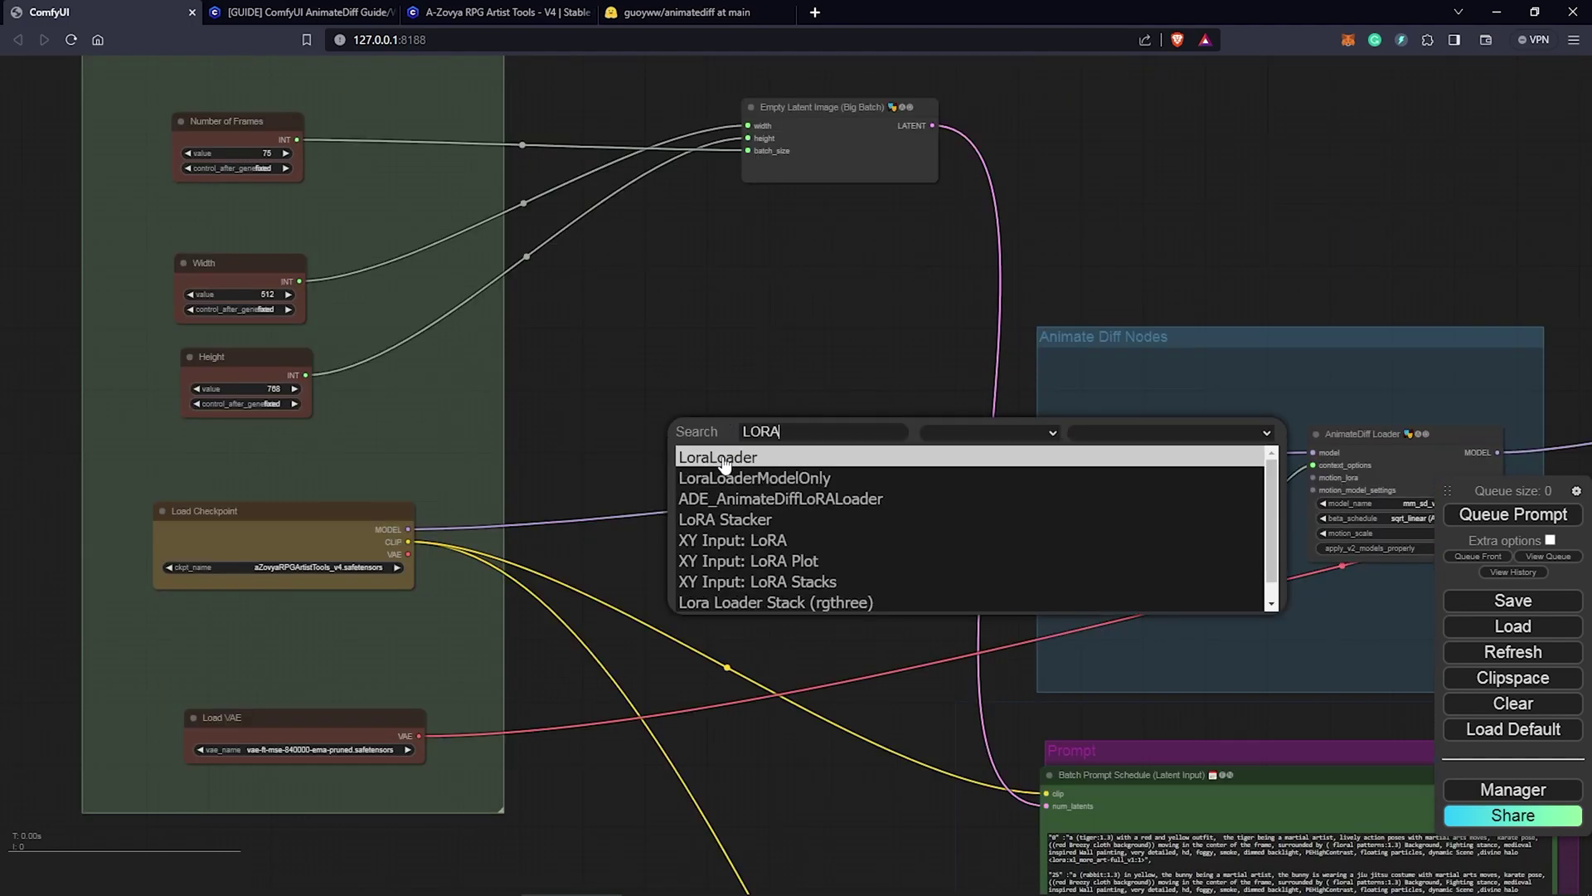
left_click(724, 458)
left_click(807, 470)
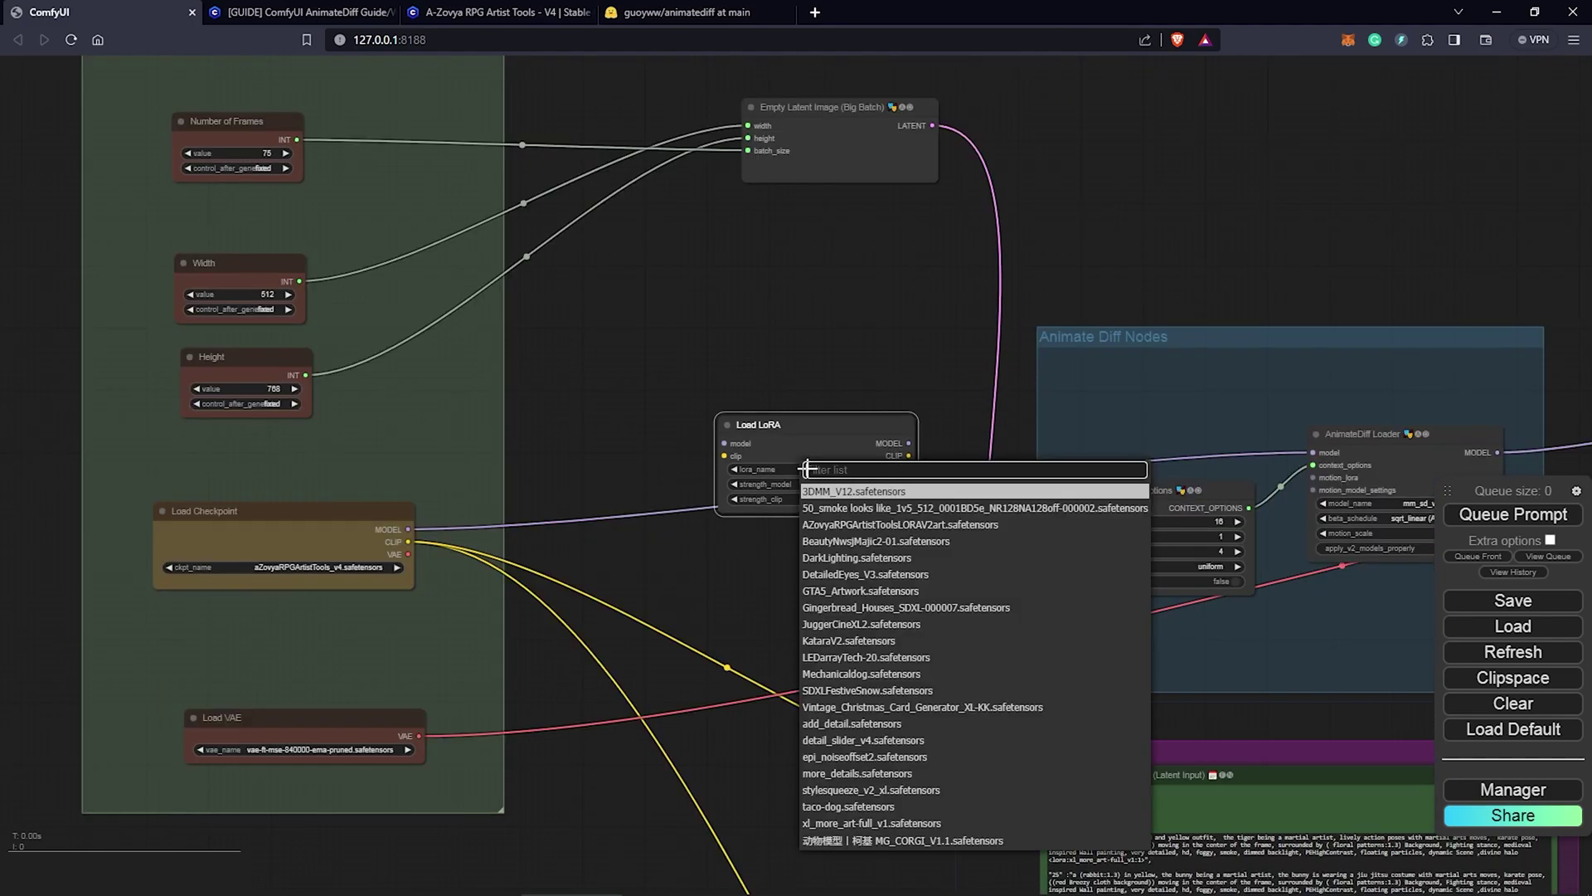
left_click(868, 823)
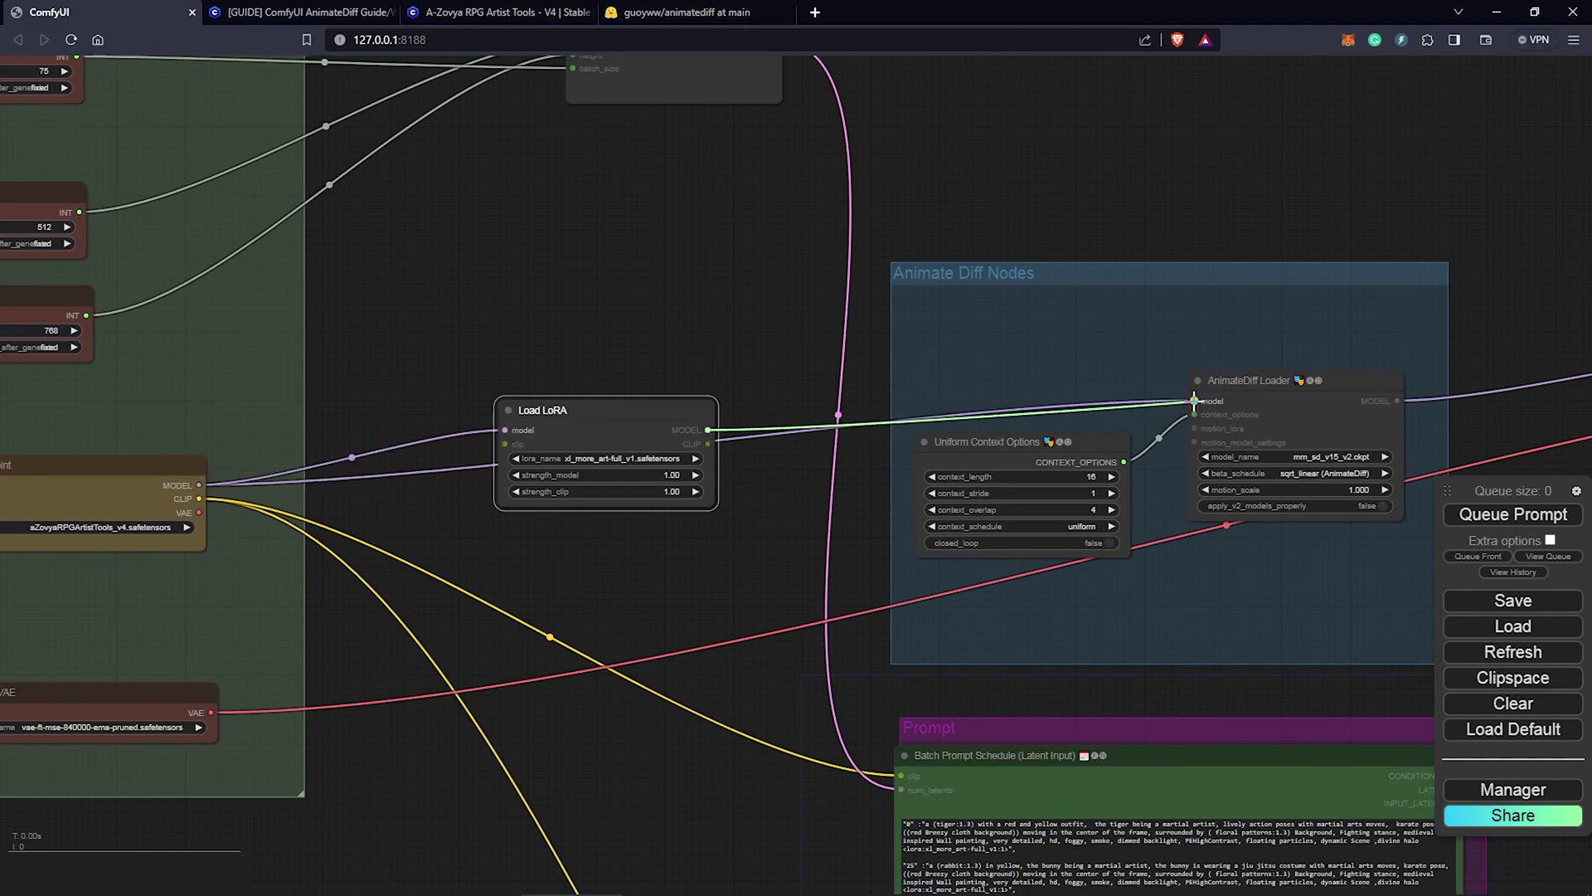
Route the checkpoint's MODEL and CLIP through the Load LoRA node to the AnimateDiff Loader and Batch Prompt Schedule nodes.
left_click_drag(1194, 401, 1194, 401)
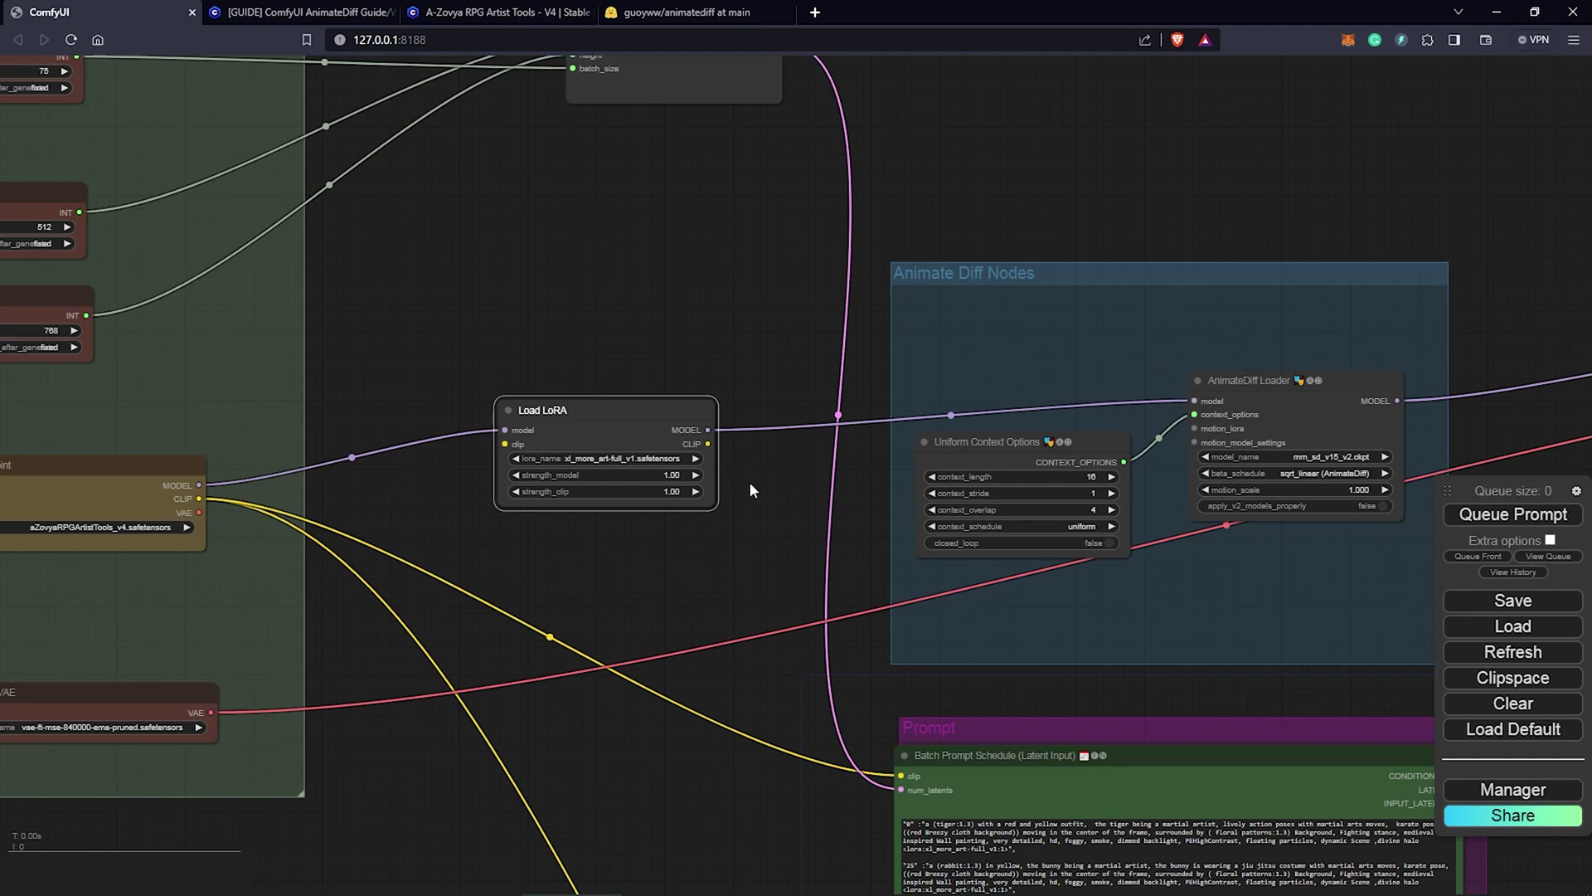
left_click_drag(753, 489, 811, 296)
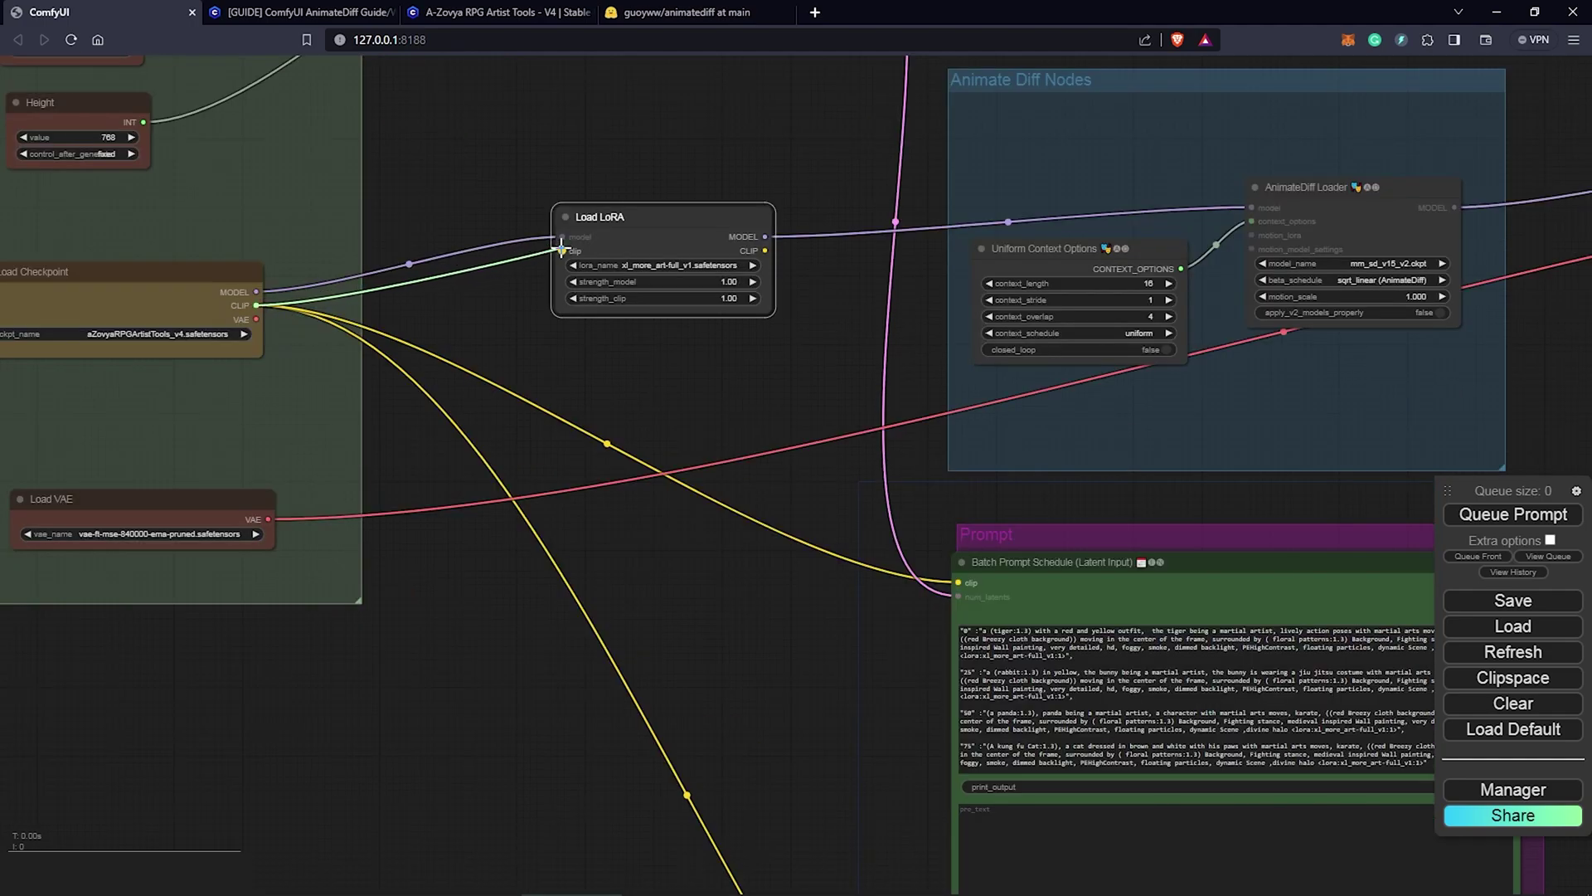
left_click_drag(904, 446, 958, 583)
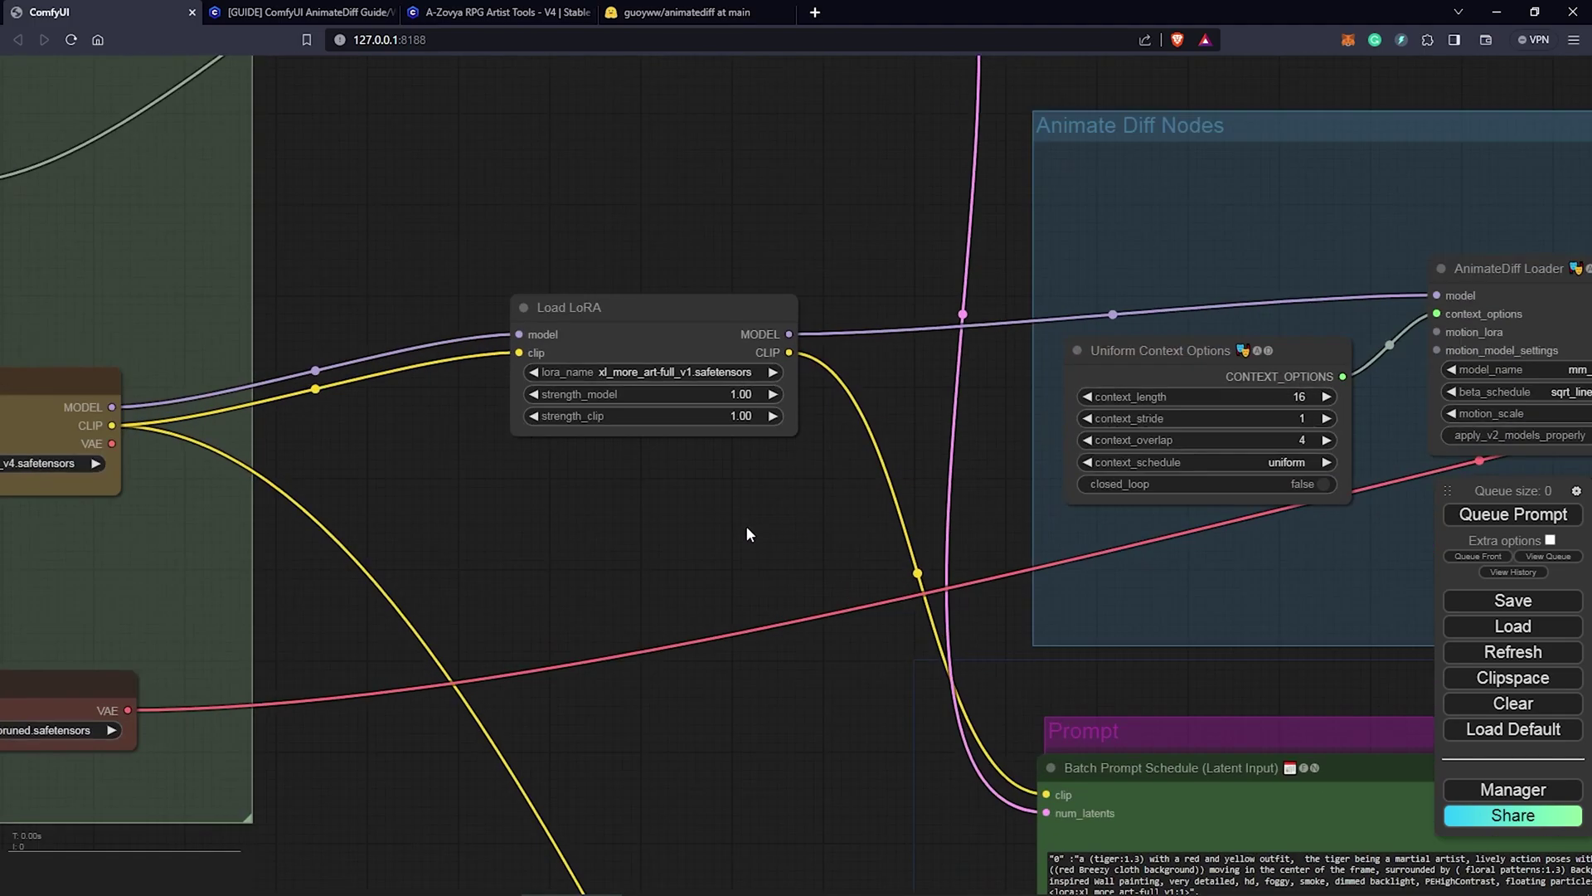
scroll(746, 525, "up", 1)
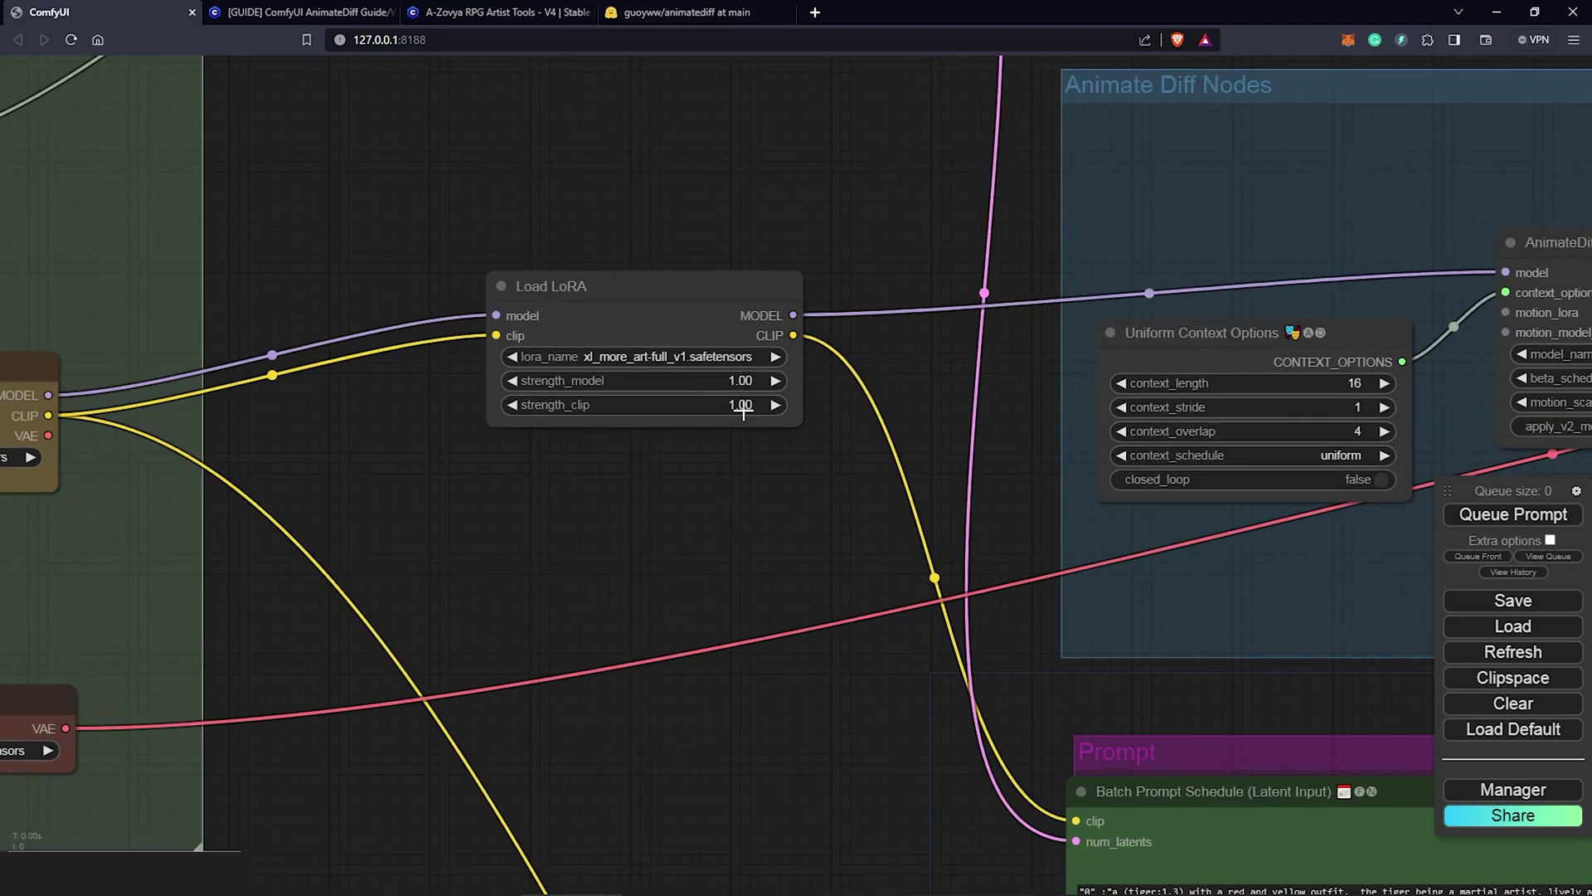
scroll(766, 485, "down", 5)
Open the copied 2_pass_txt2img examples link in a new browser tab and examine the latent upscaling workflow.
left_click_drag(818, 480, 300, 541)
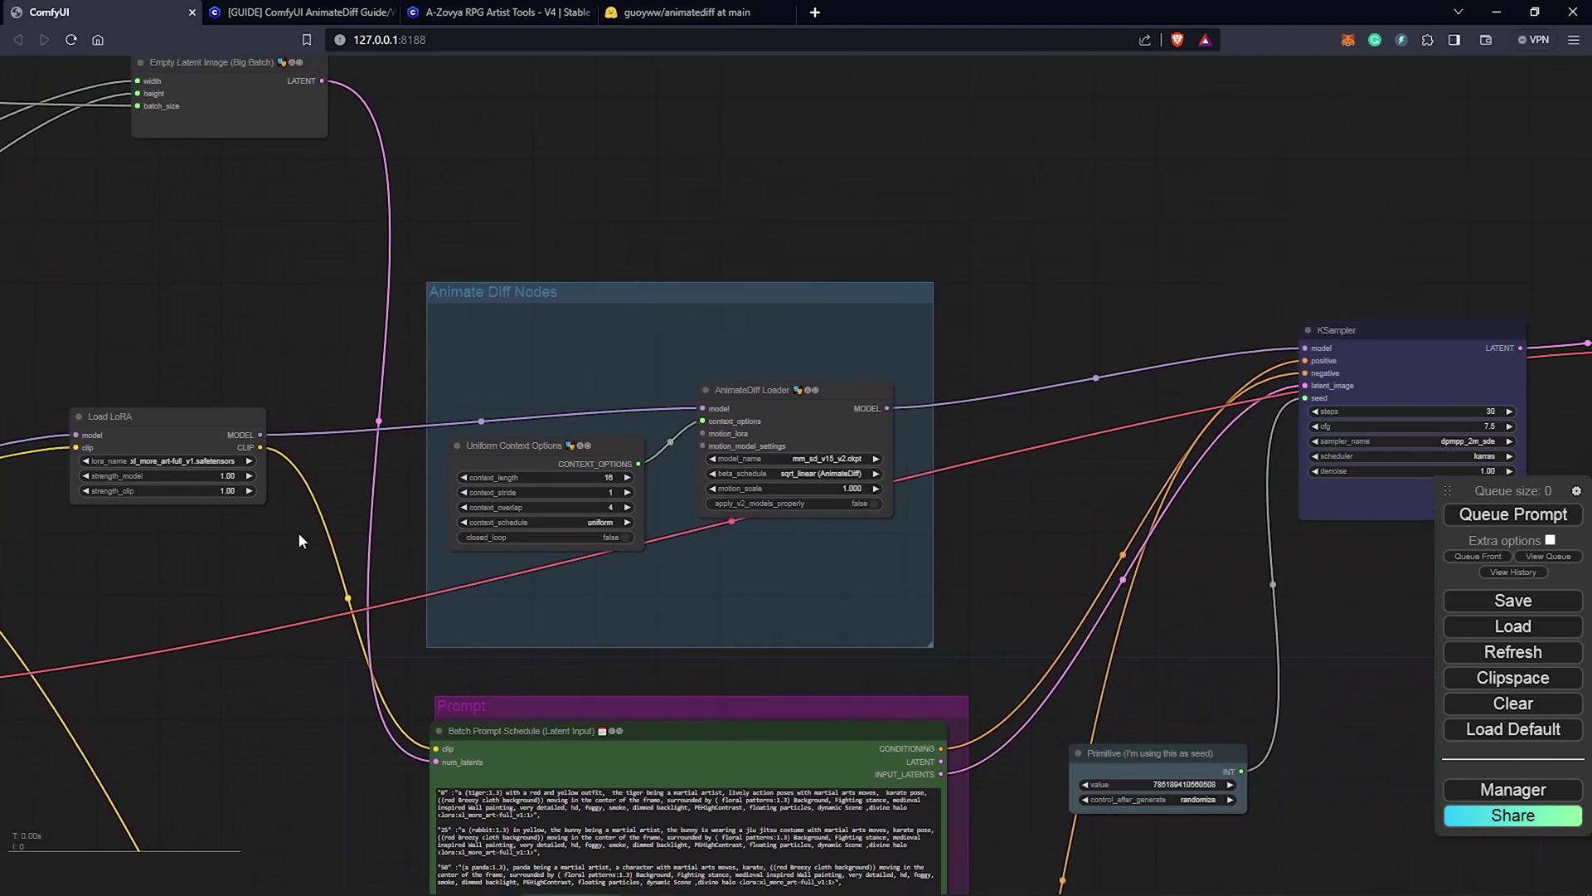
left_click_drag(1088, 445, 559, 425)
left_click_drag(1260, 465, 834, 436)
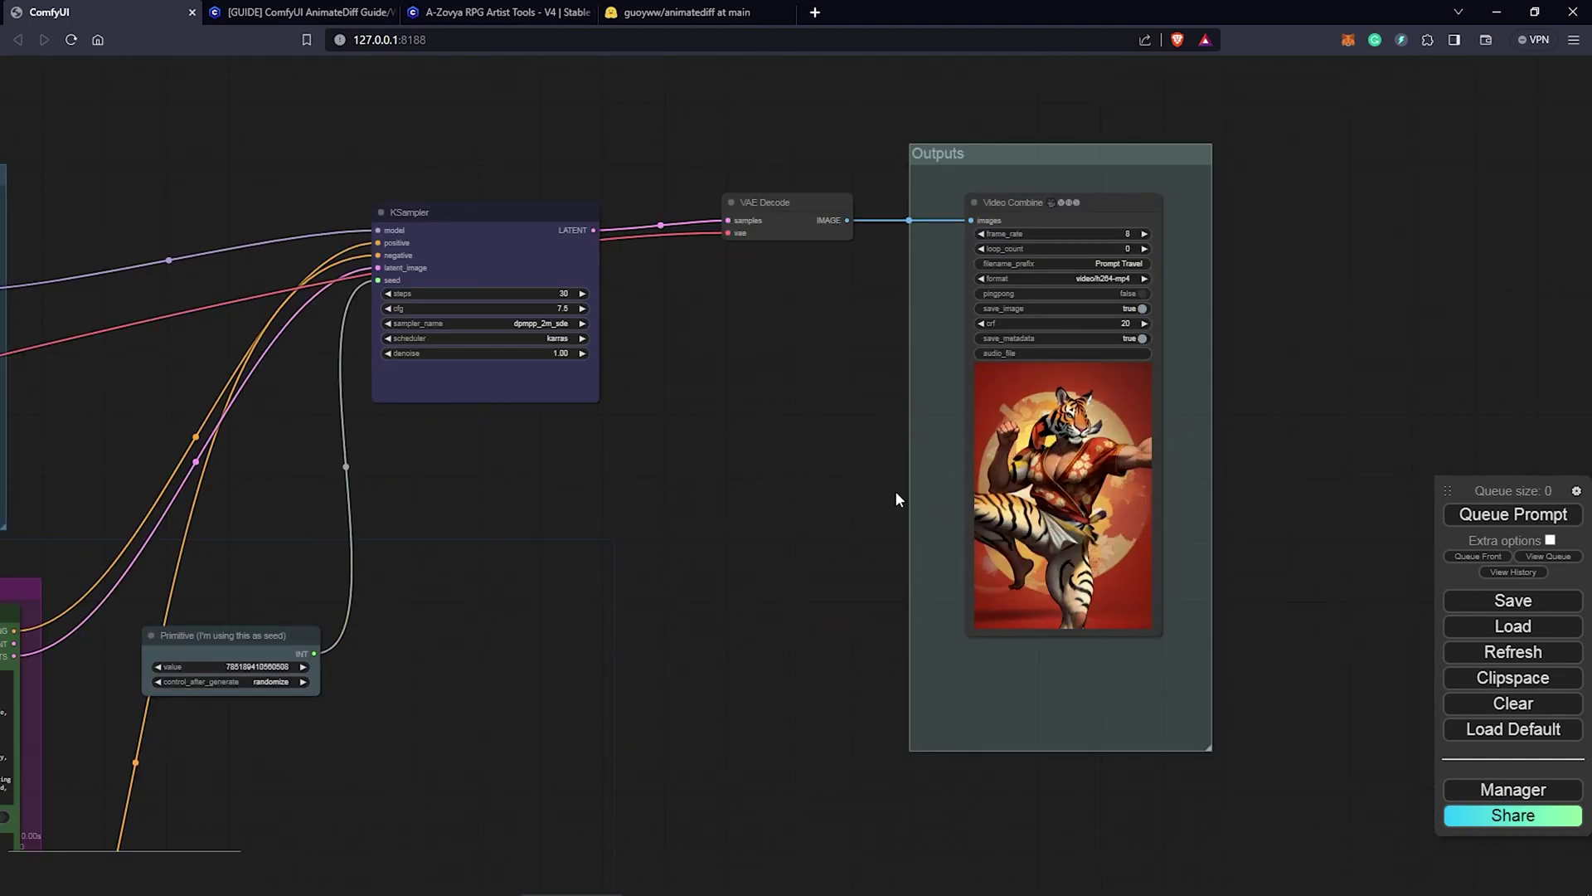
left_click(815, 13)
right_click(821, 41)
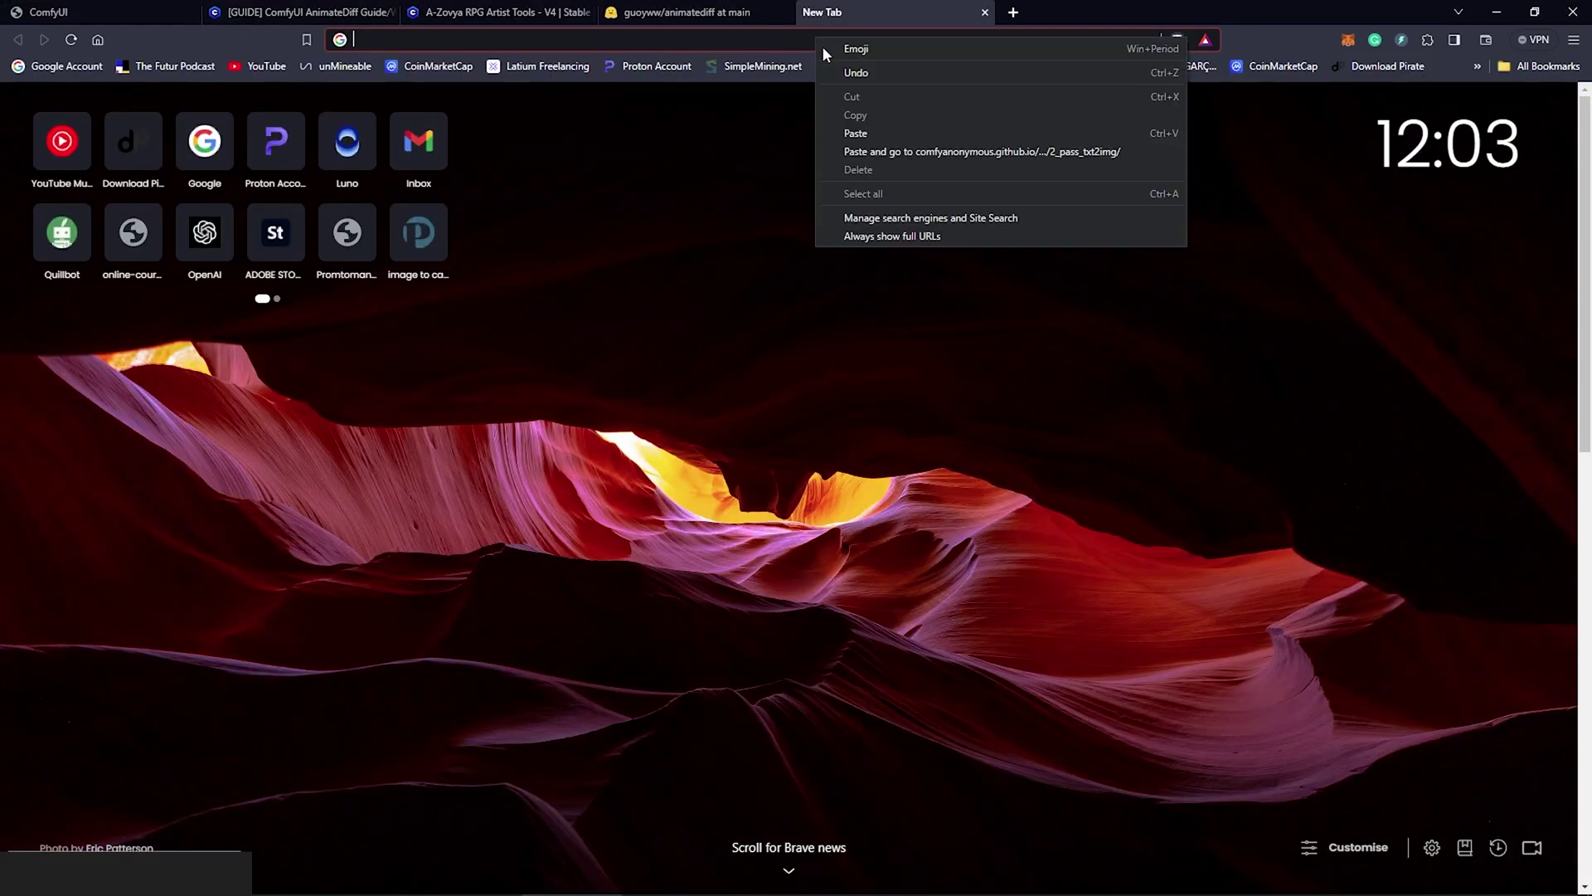
left_click(864, 153)
scroll(888, 242, "down", 7)
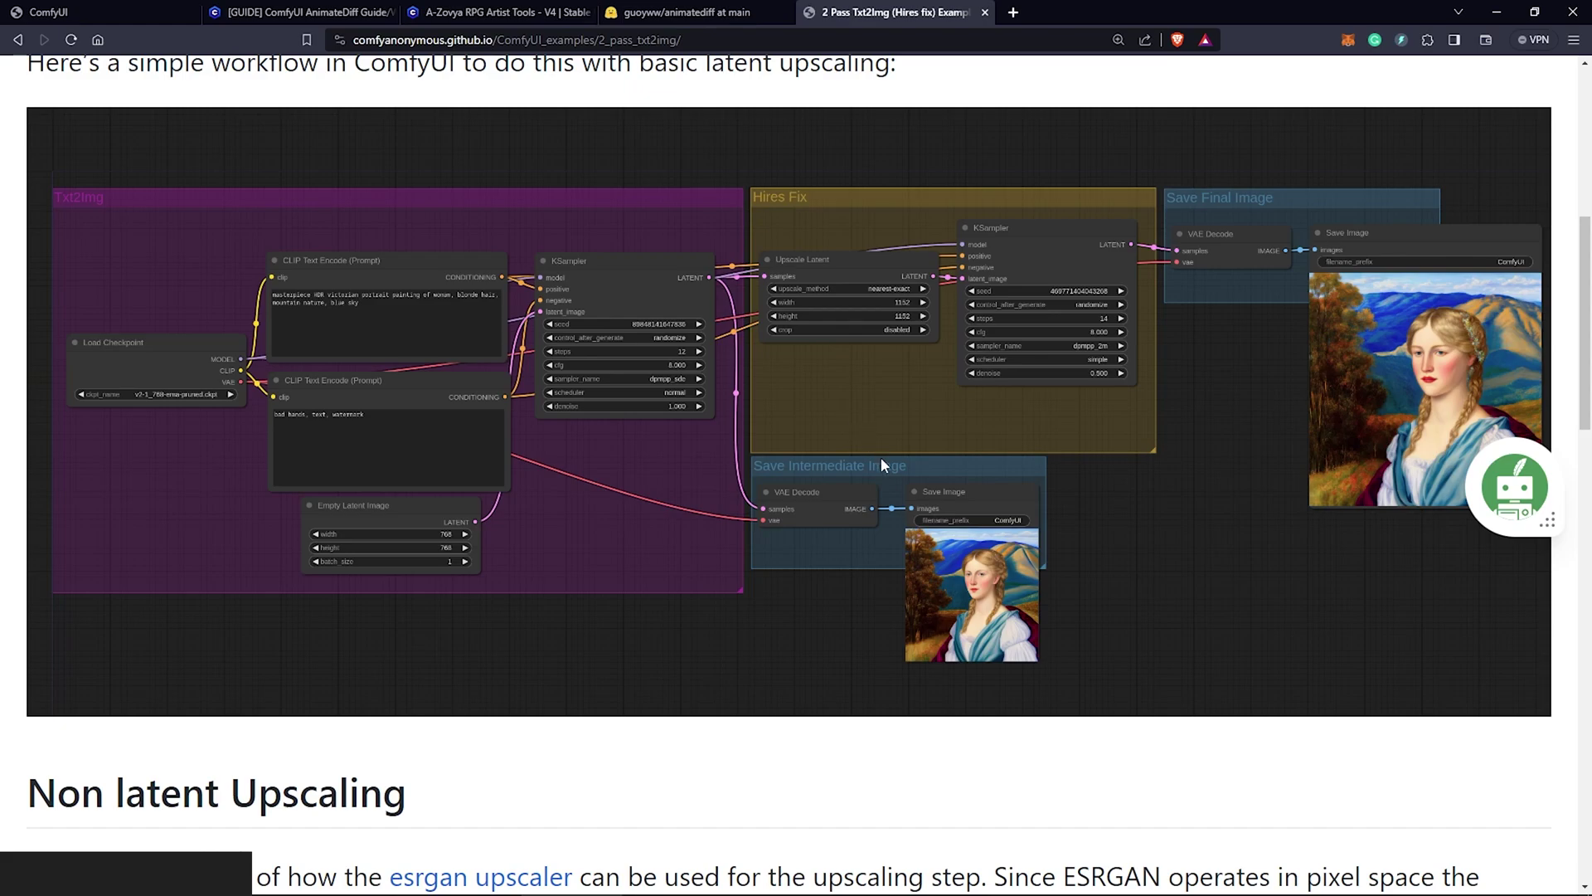
scroll(880, 456, "up", 2)
Return to the ComfyUI workflow, shift the Outputs group and VAE Decode node apart, and add a LatentUpscale node.
left_click(108, 13)
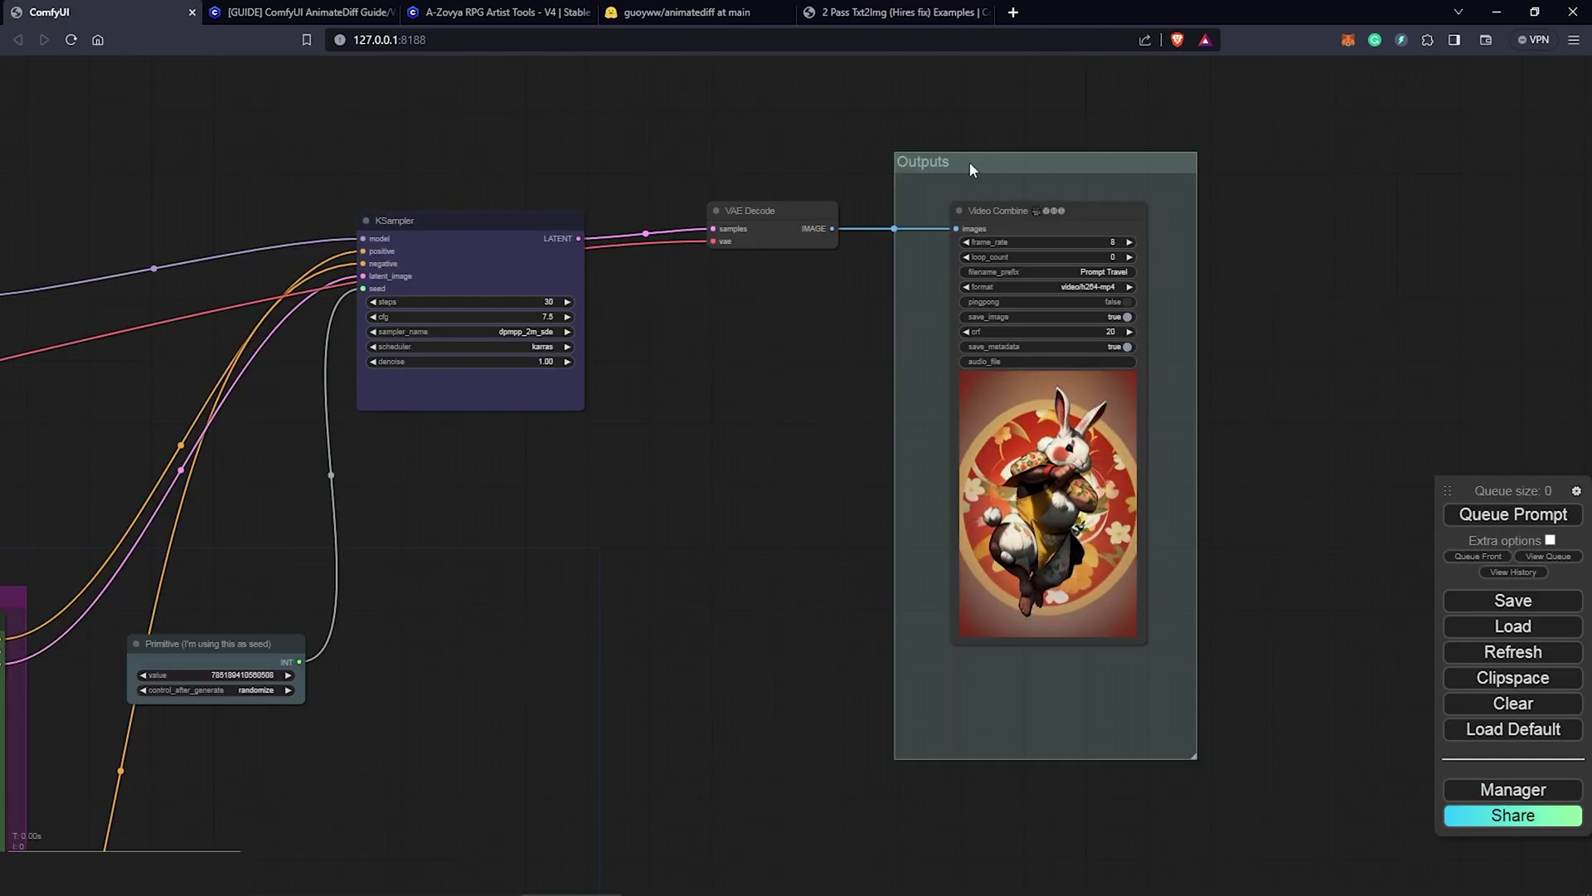
left_click_drag(969, 162, 1220, 162)
left_click_drag(747, 210, 691, 211)
double_click(723, 448)
type("UPSCALE")
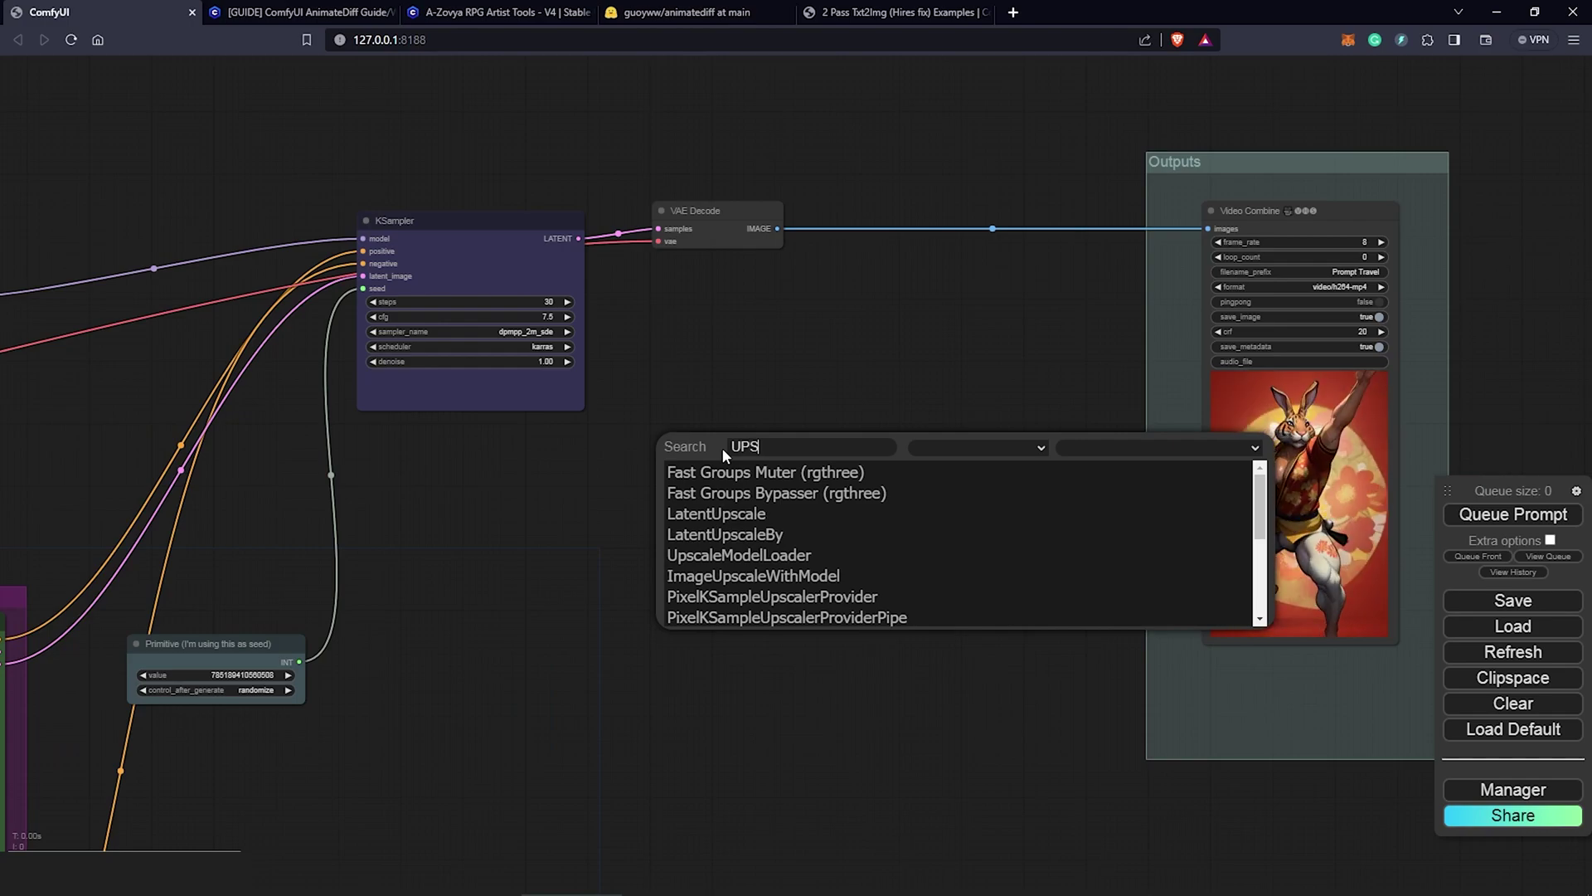
key("Return")
Position the Upscale Latent node beside the KSampler and move VAE Decode and the Outputs group farther away from it.
scroll(782, 423, "up", 3)
scroll(783, 423, "down", 3)
left_click_drag(782, 423, 522, 326)
left_click_drag(529, 236, 917, 249)
left_click_drag(1036, 183, 1181, 182)
left_click_drag(547, 320, 559, 261)
Add a second KSampler node and place it between the Upscale Latent and VAE Decode nodes.
double_click(738, 377)
type("KSAM")
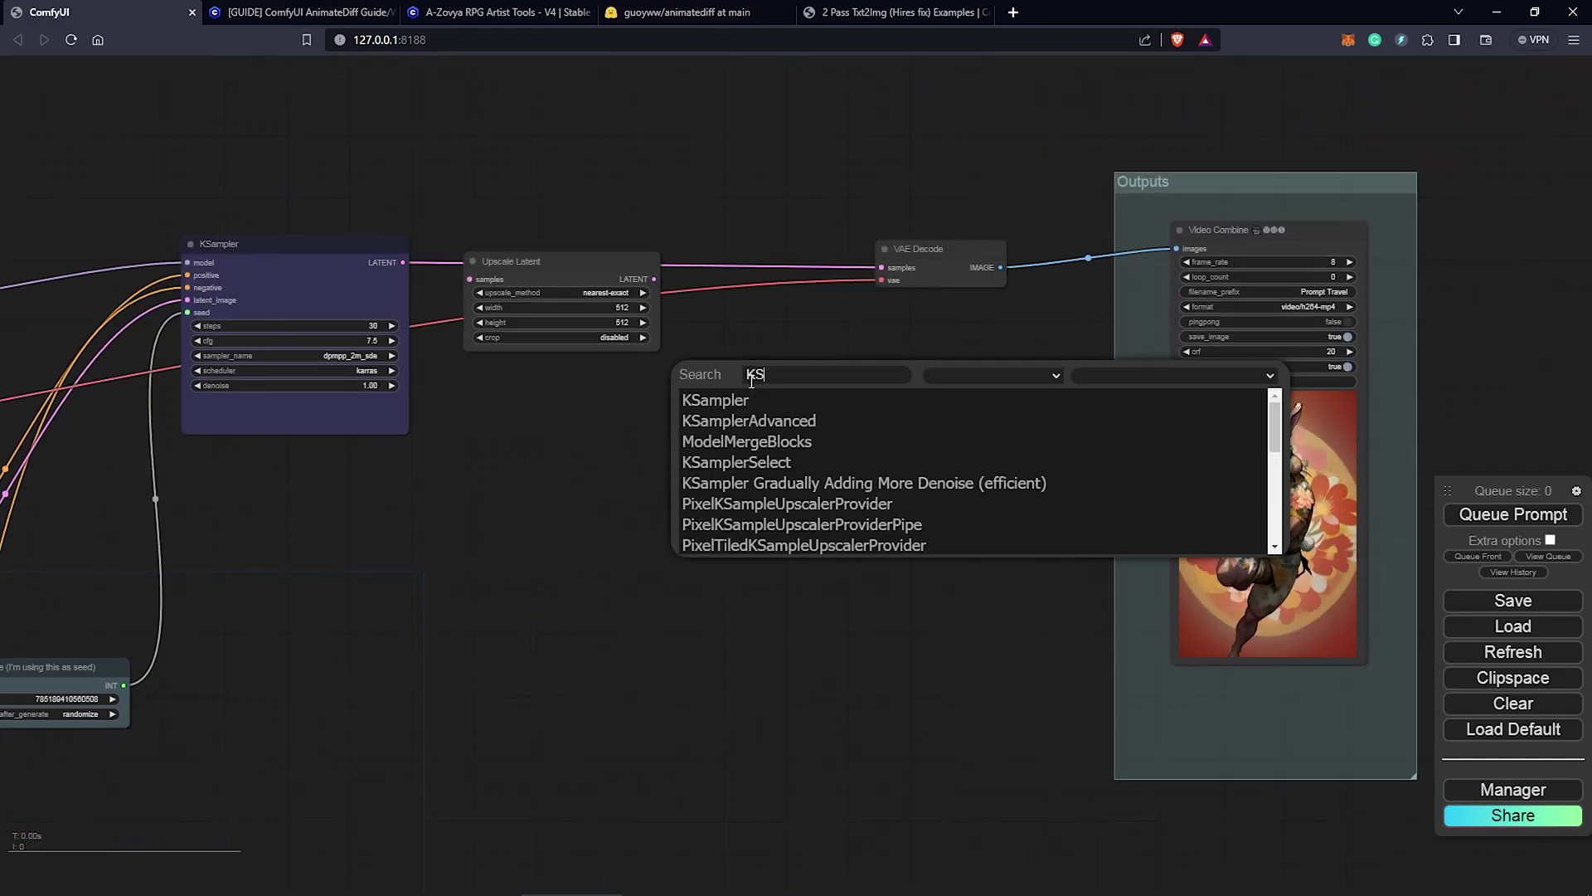
left_click(723, 405)
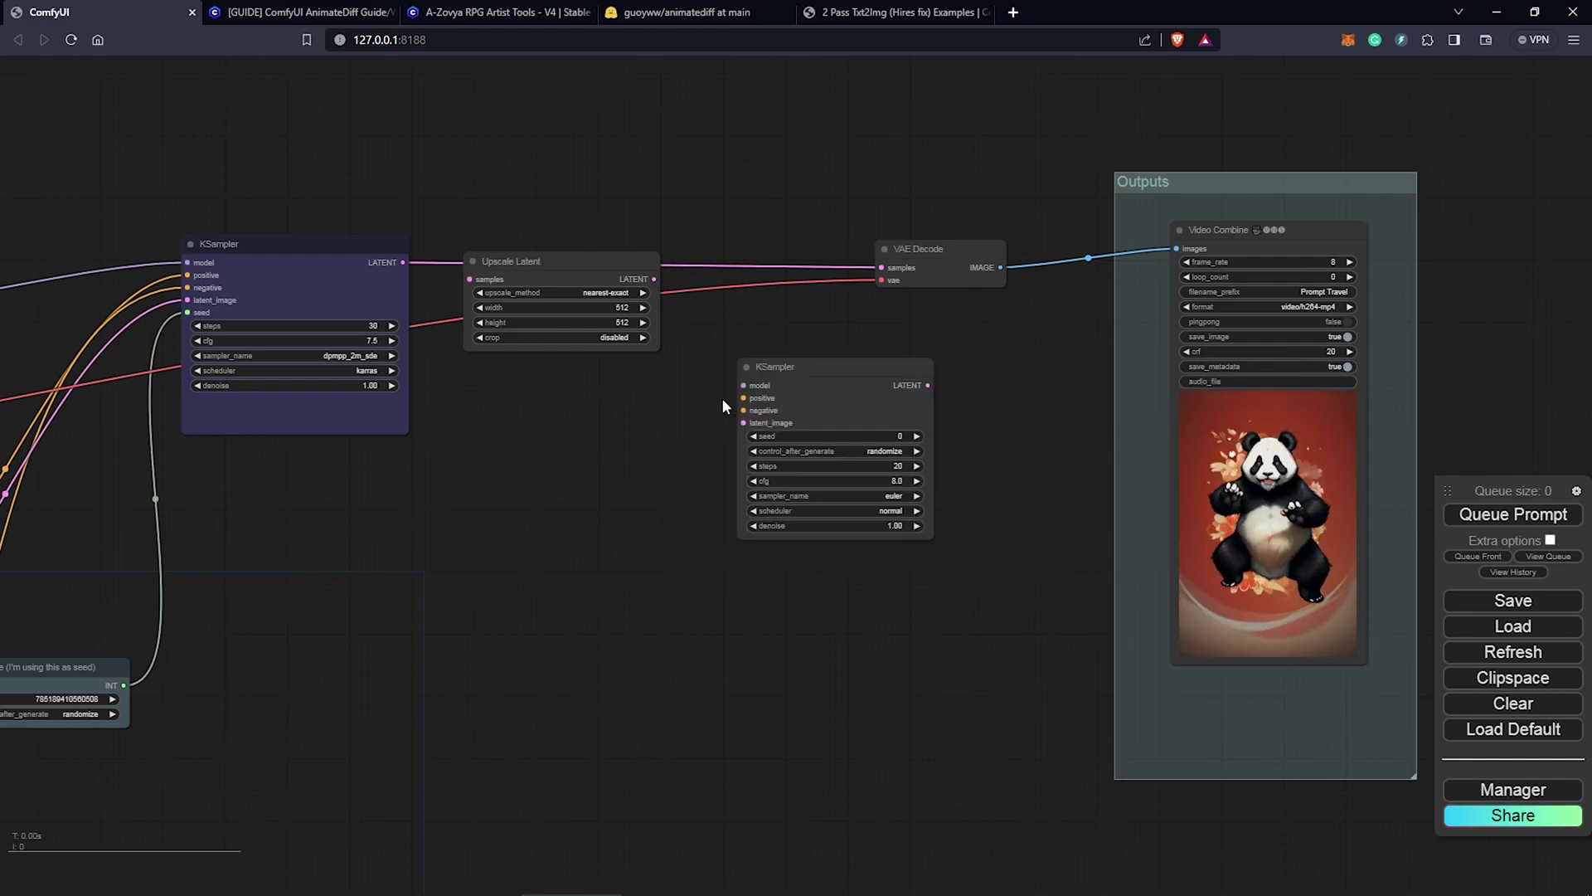
left_click_drag(792, 366, 756, 312)
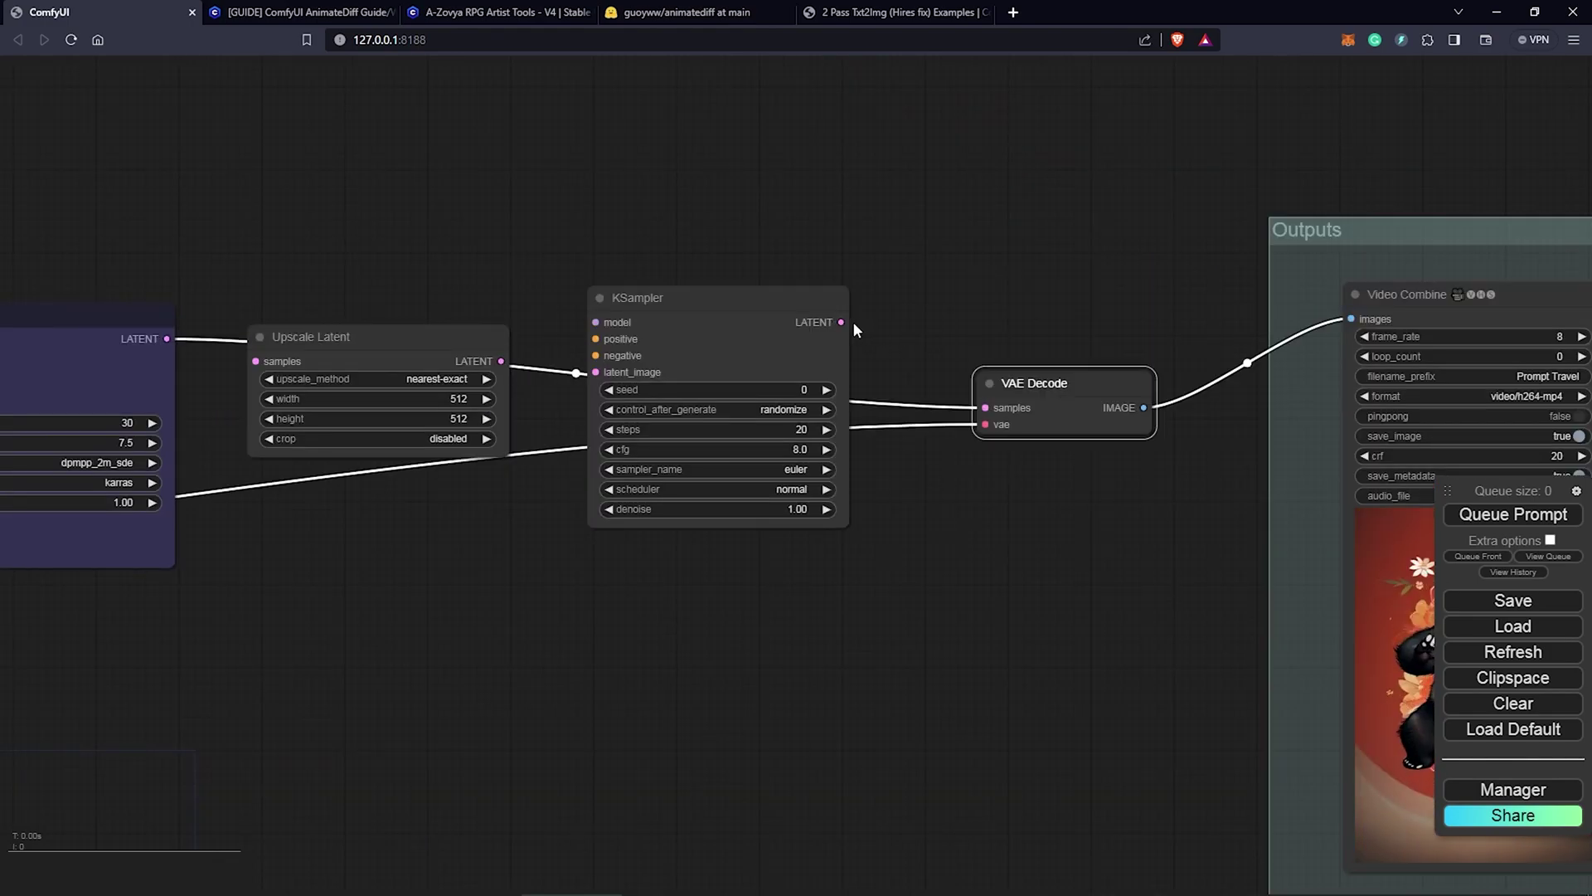
Connect the second KSampler's LATENT output to VAE Decode and the Upscale Latent output to its latent_image input.
left_click_drag(842, 322, 985, 407)
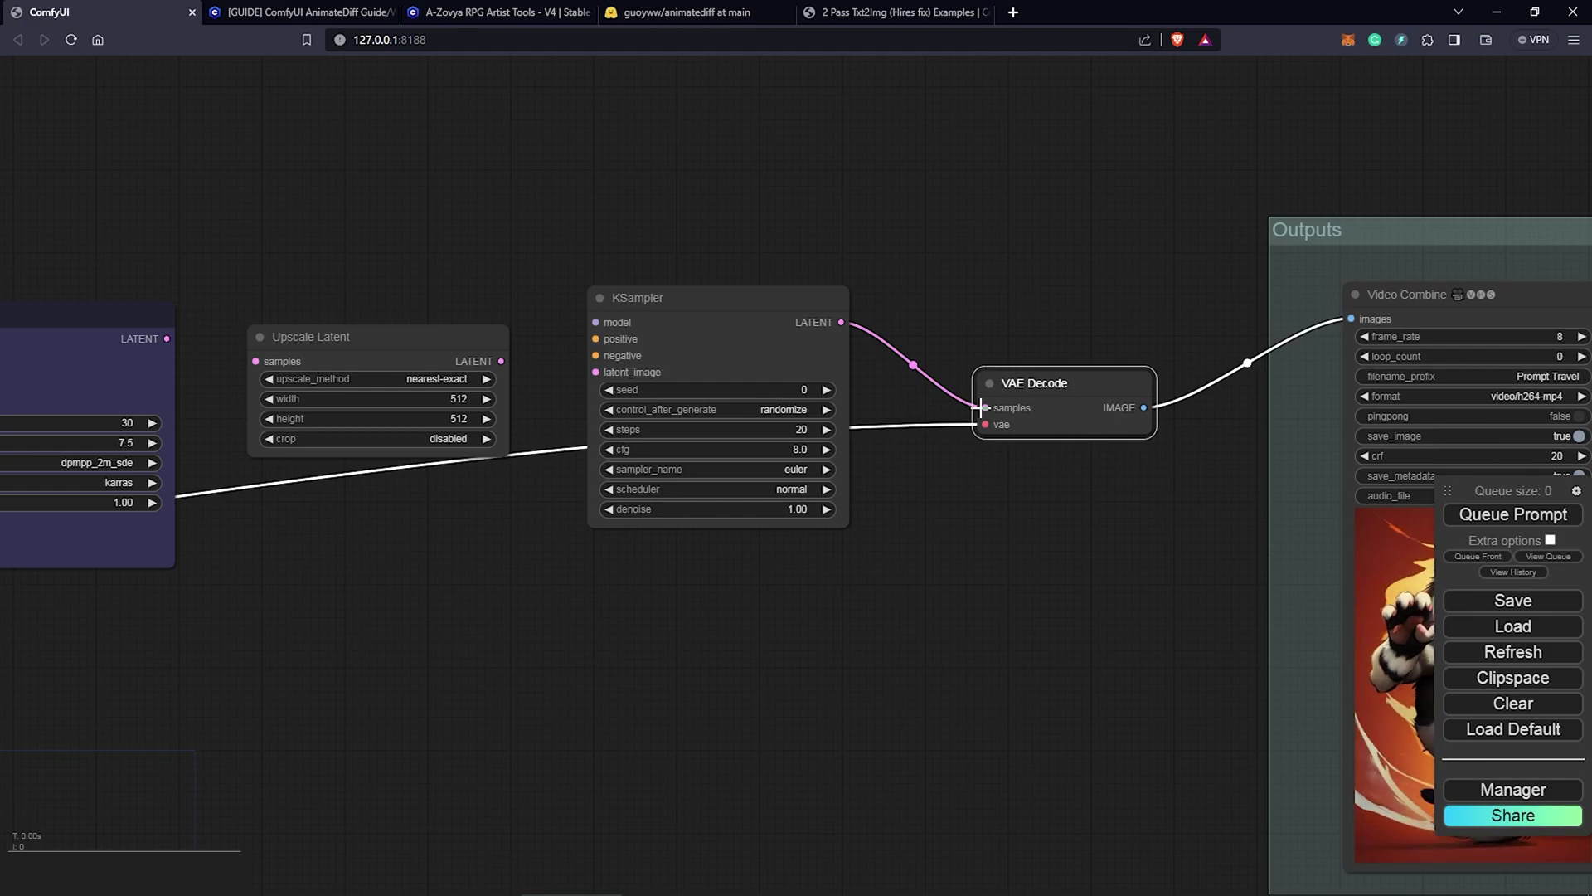
left_click_drag(591, 371, 955, 368)
left_click_drag(886, 331, 872, 326)
Connect the AnimateDiff Loader's MODEL to the second KSampler and the first KSampler's LATENT to the Upscale Latent samples.
scroll(909, 554, "down", 2)
left_click_drag(908, 554, 1288, 502)
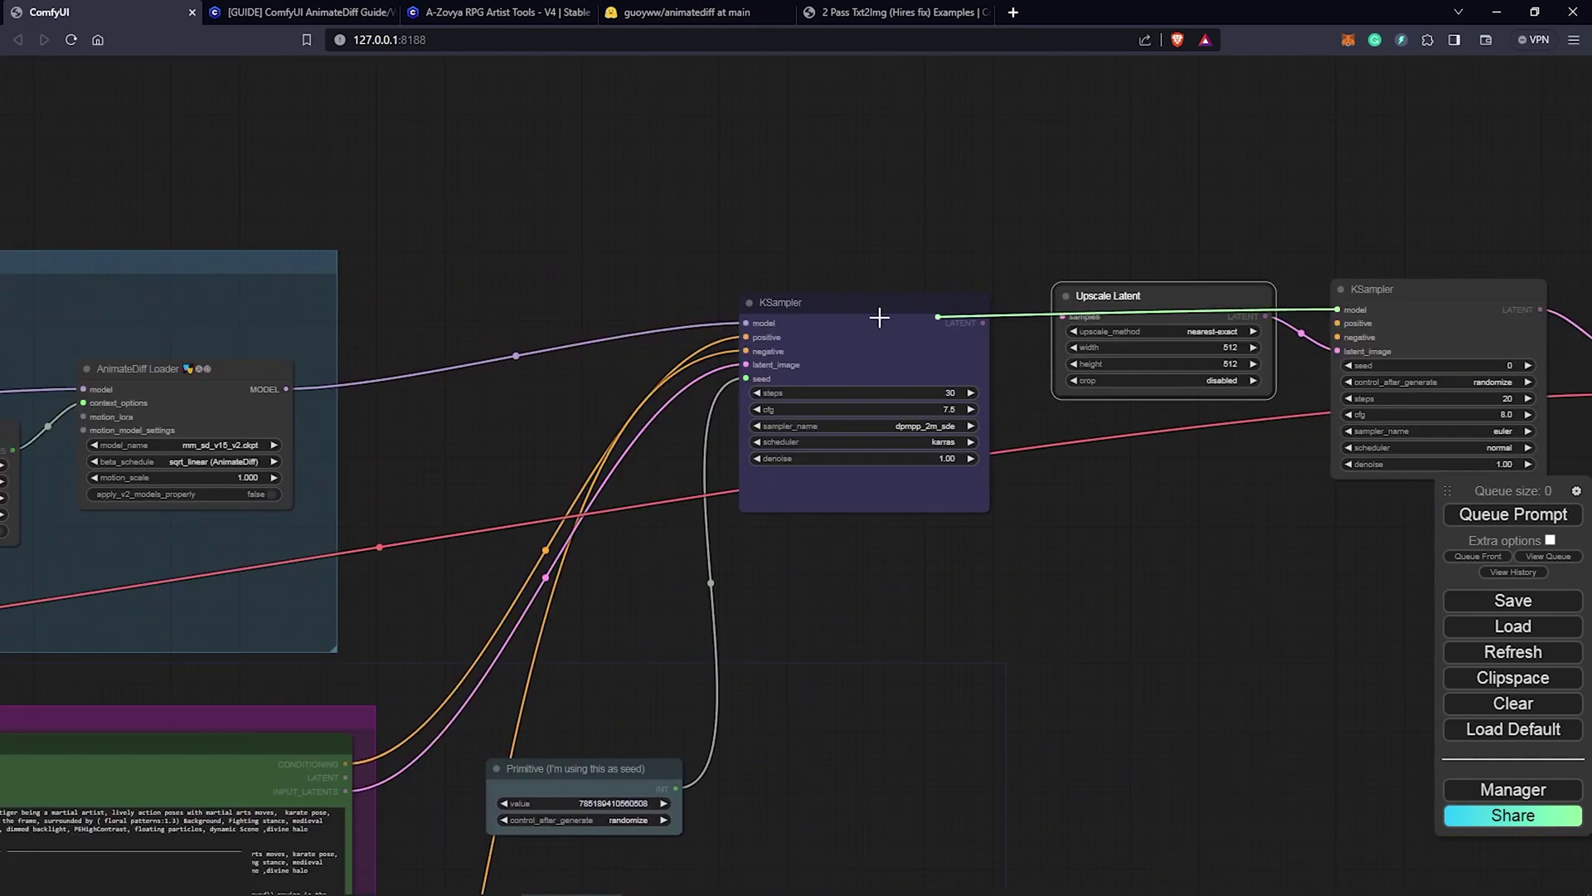
left_click_drag(879, 317, 286, 389)
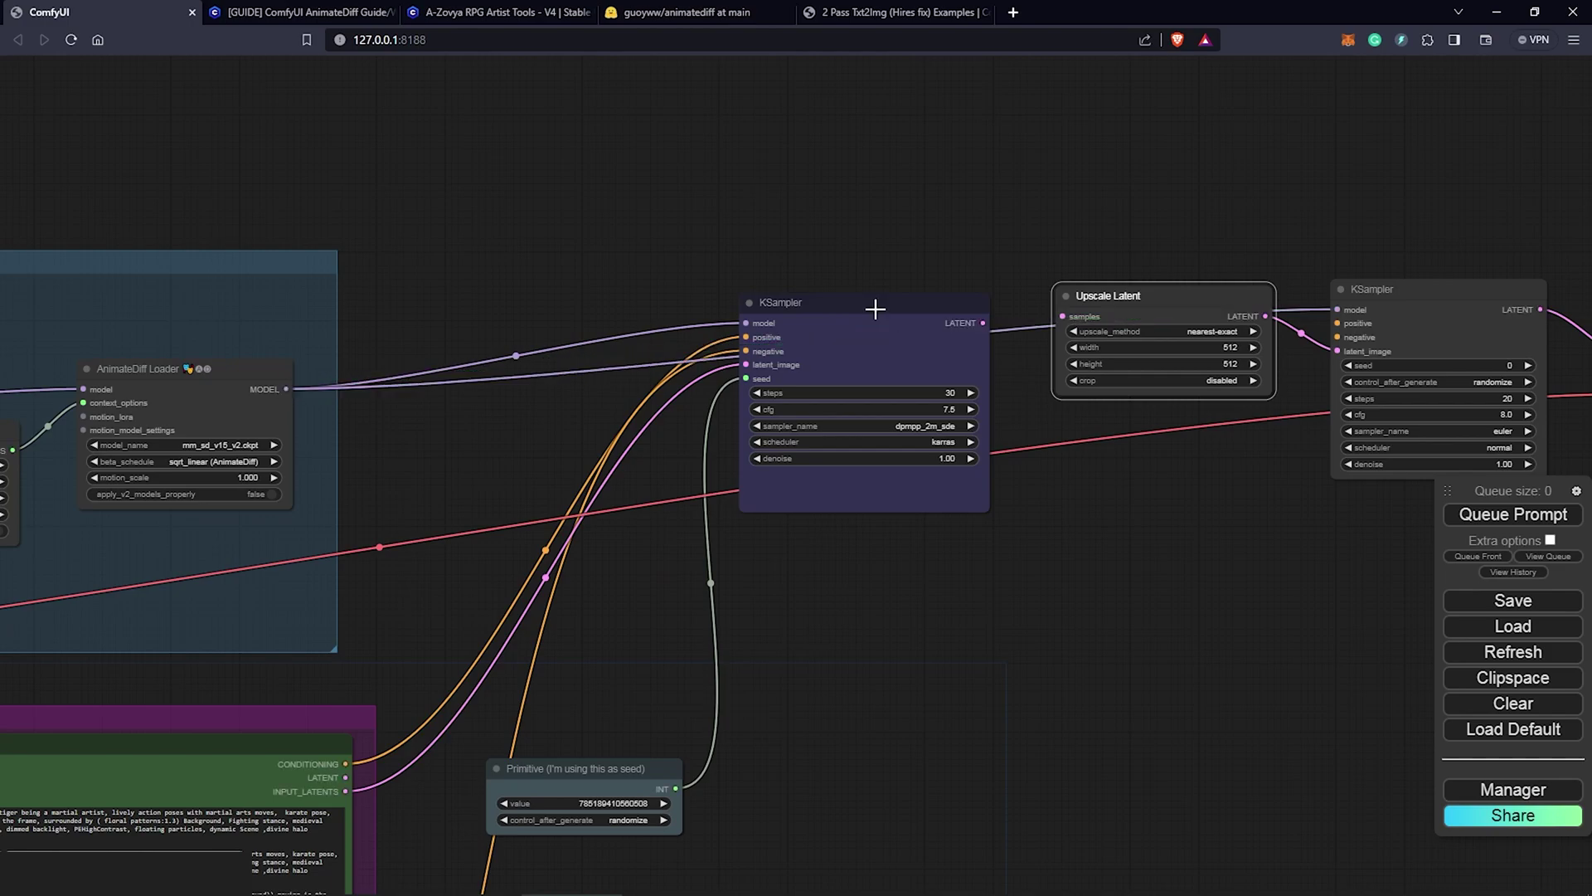
left_click_drag(1112, 305, 1115, 363)
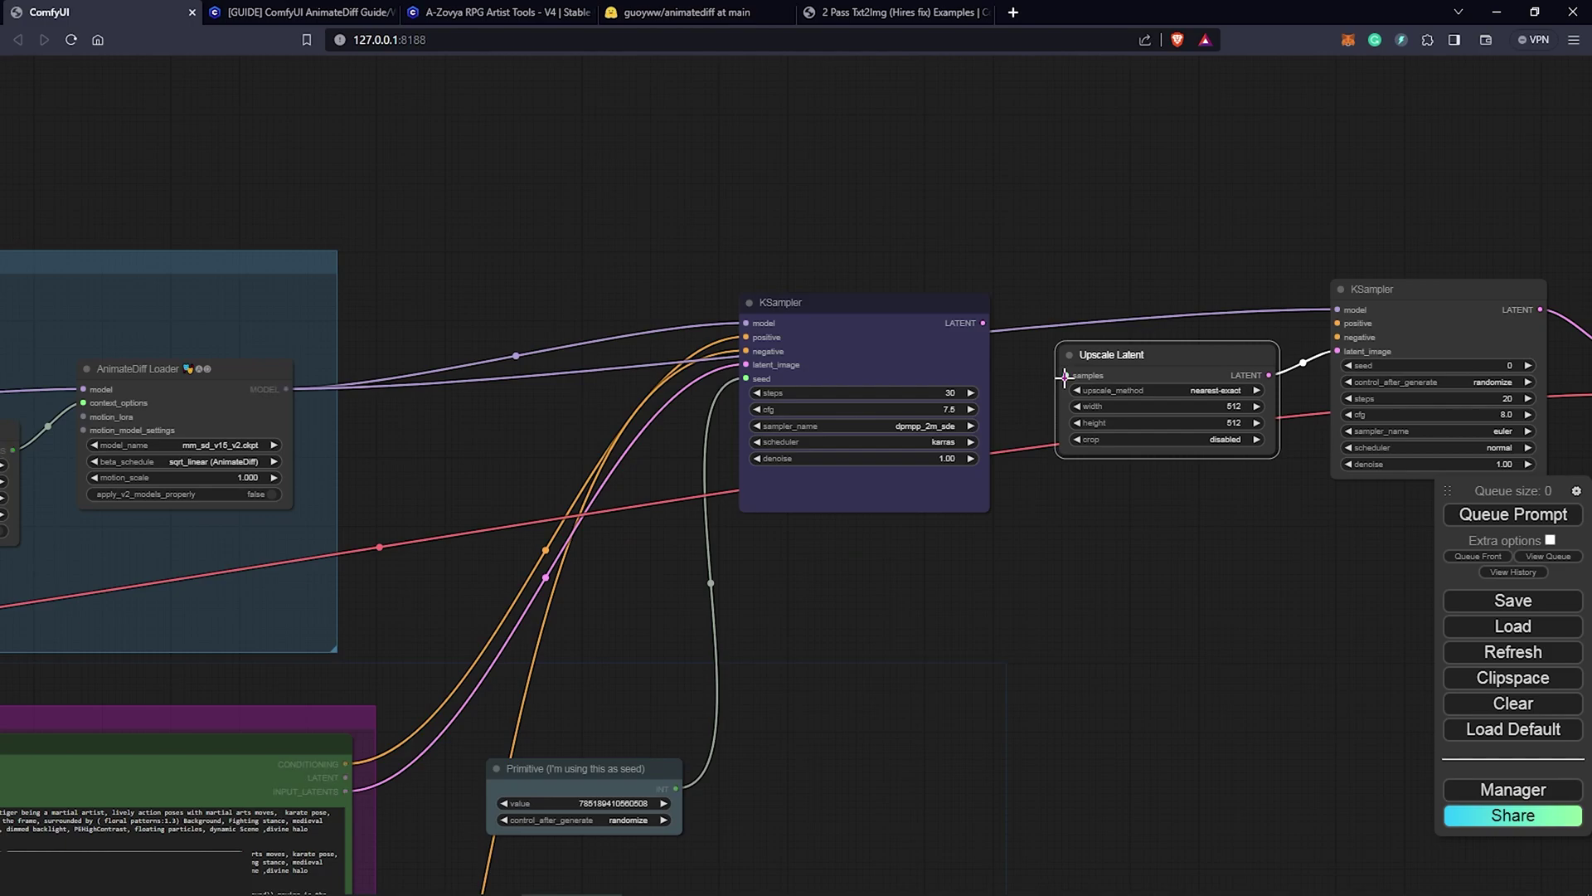
left_click(938, 312)
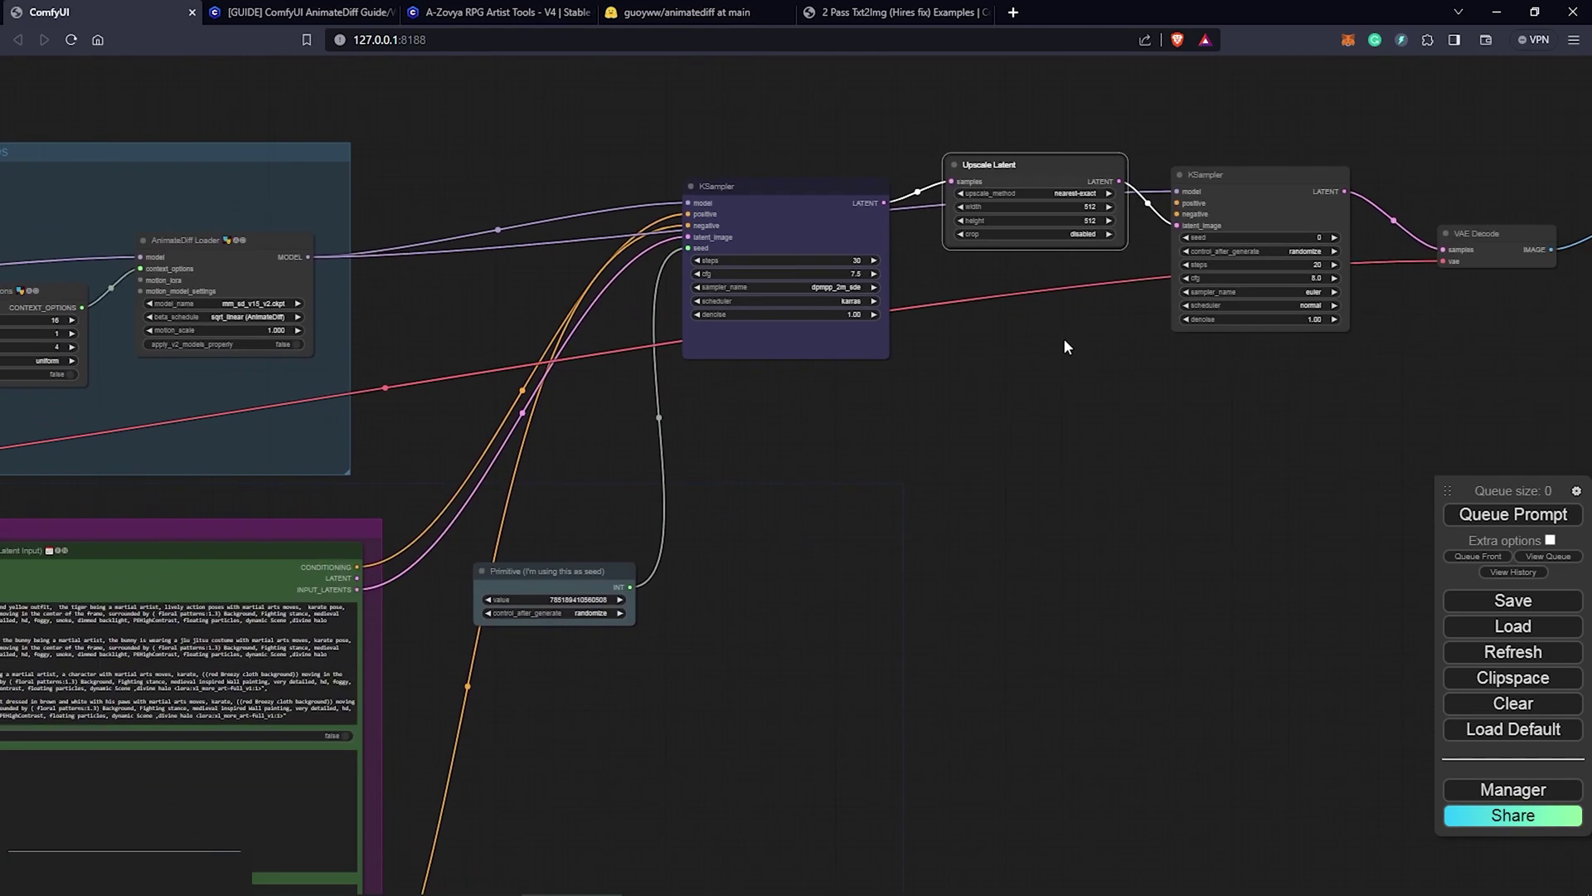
Connect the second KSampler's positive input to the Batch Prompt Schedule conditioning and its negative input to the CLIP Text Encode conditioning.
left_click_drag(1063, 336, 1255, 499)
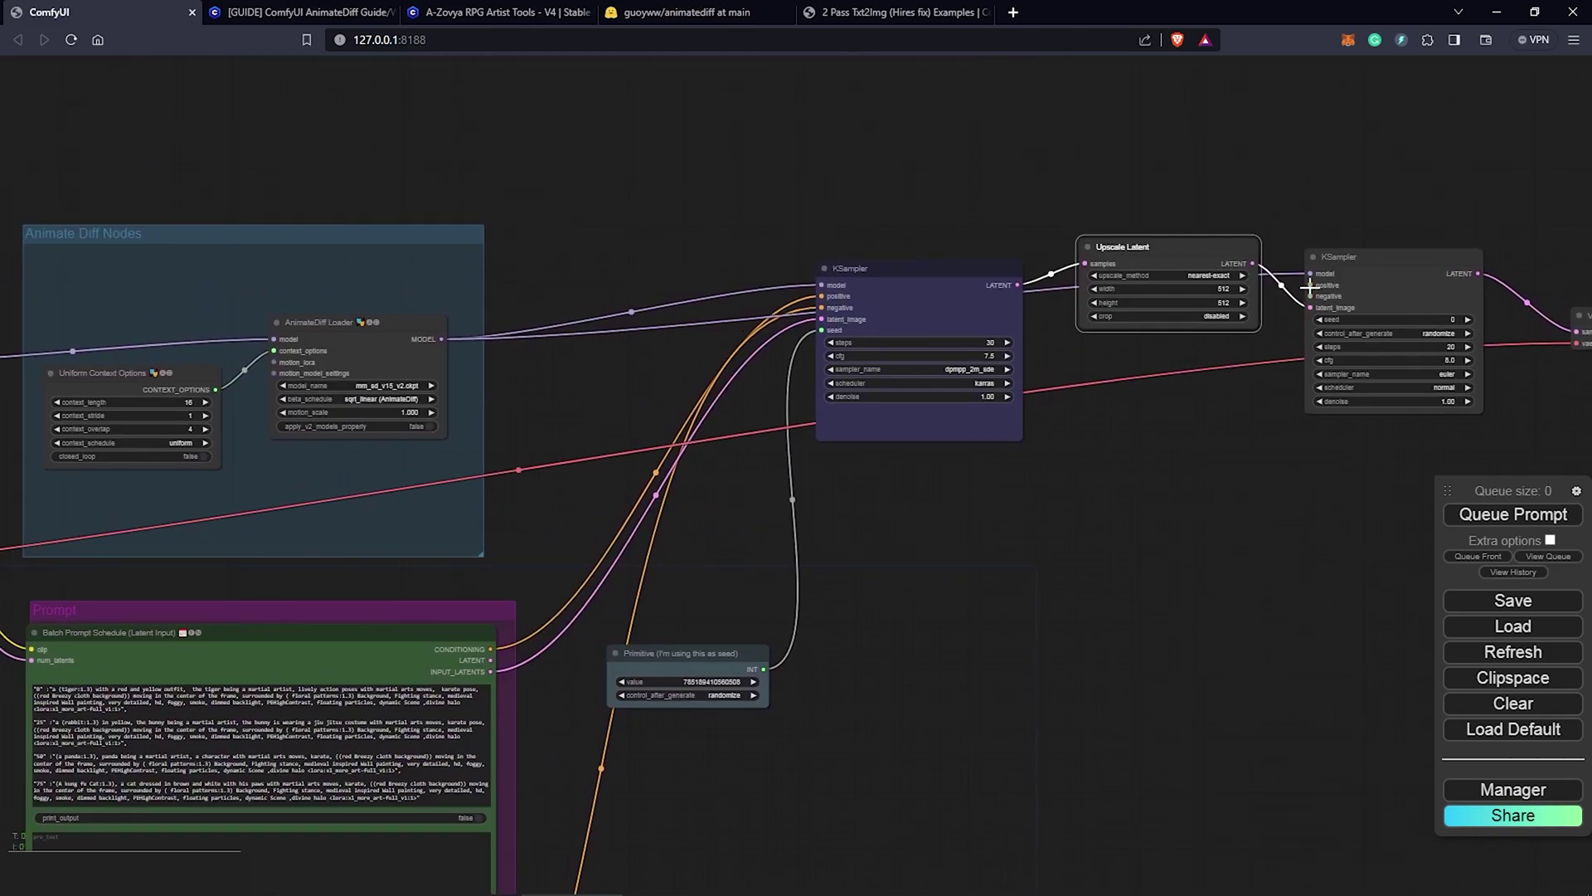
left_click_drag(608, 646, 496, 650)
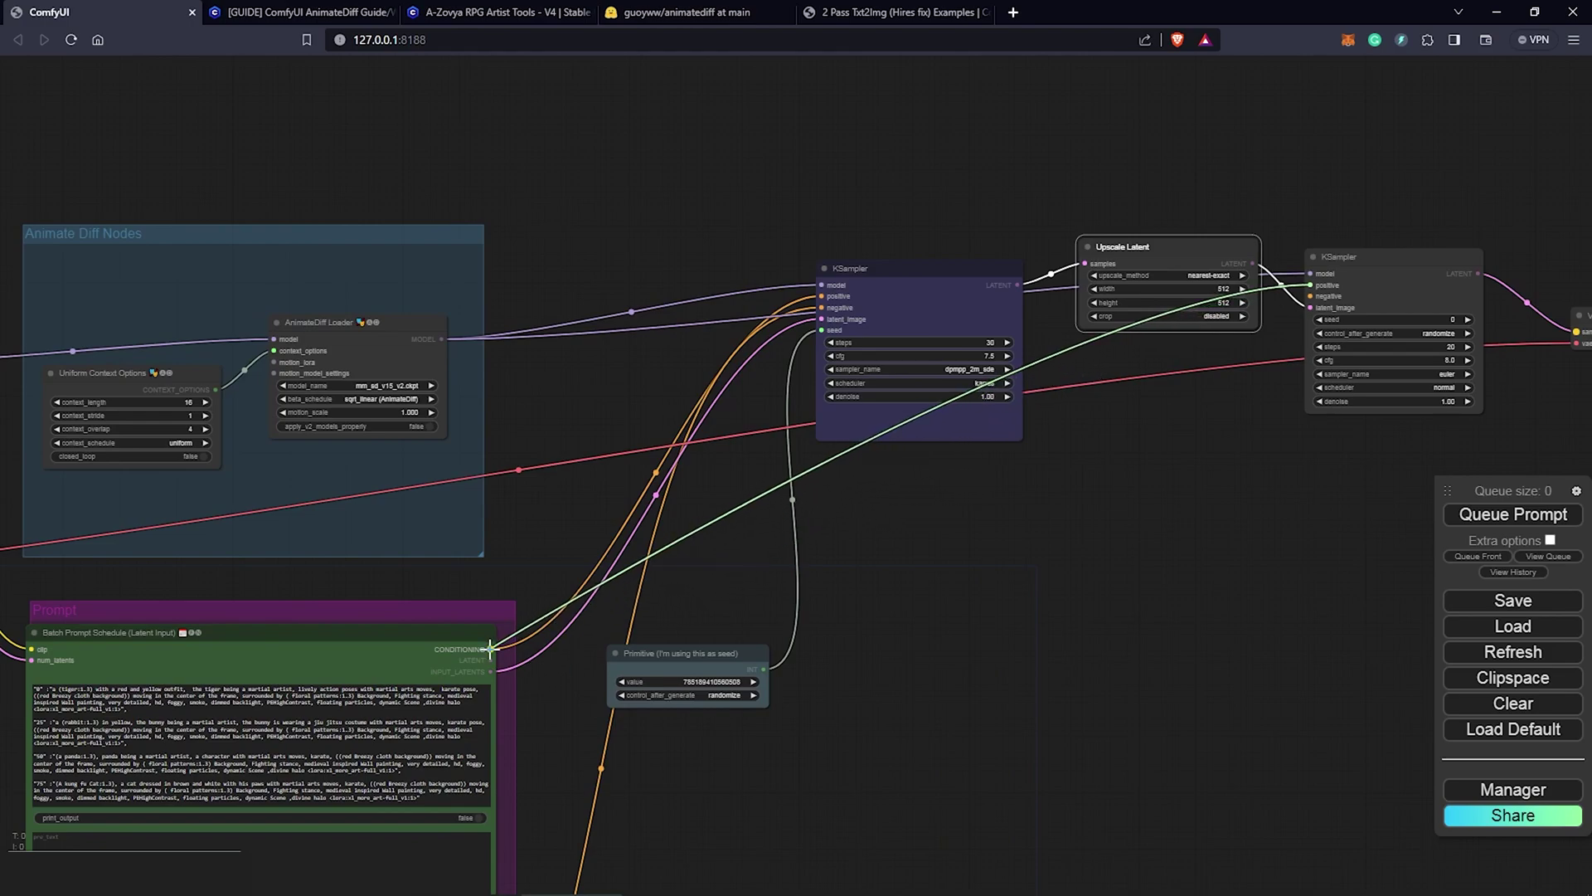
left_click_drag(491, 650, 491, 650)
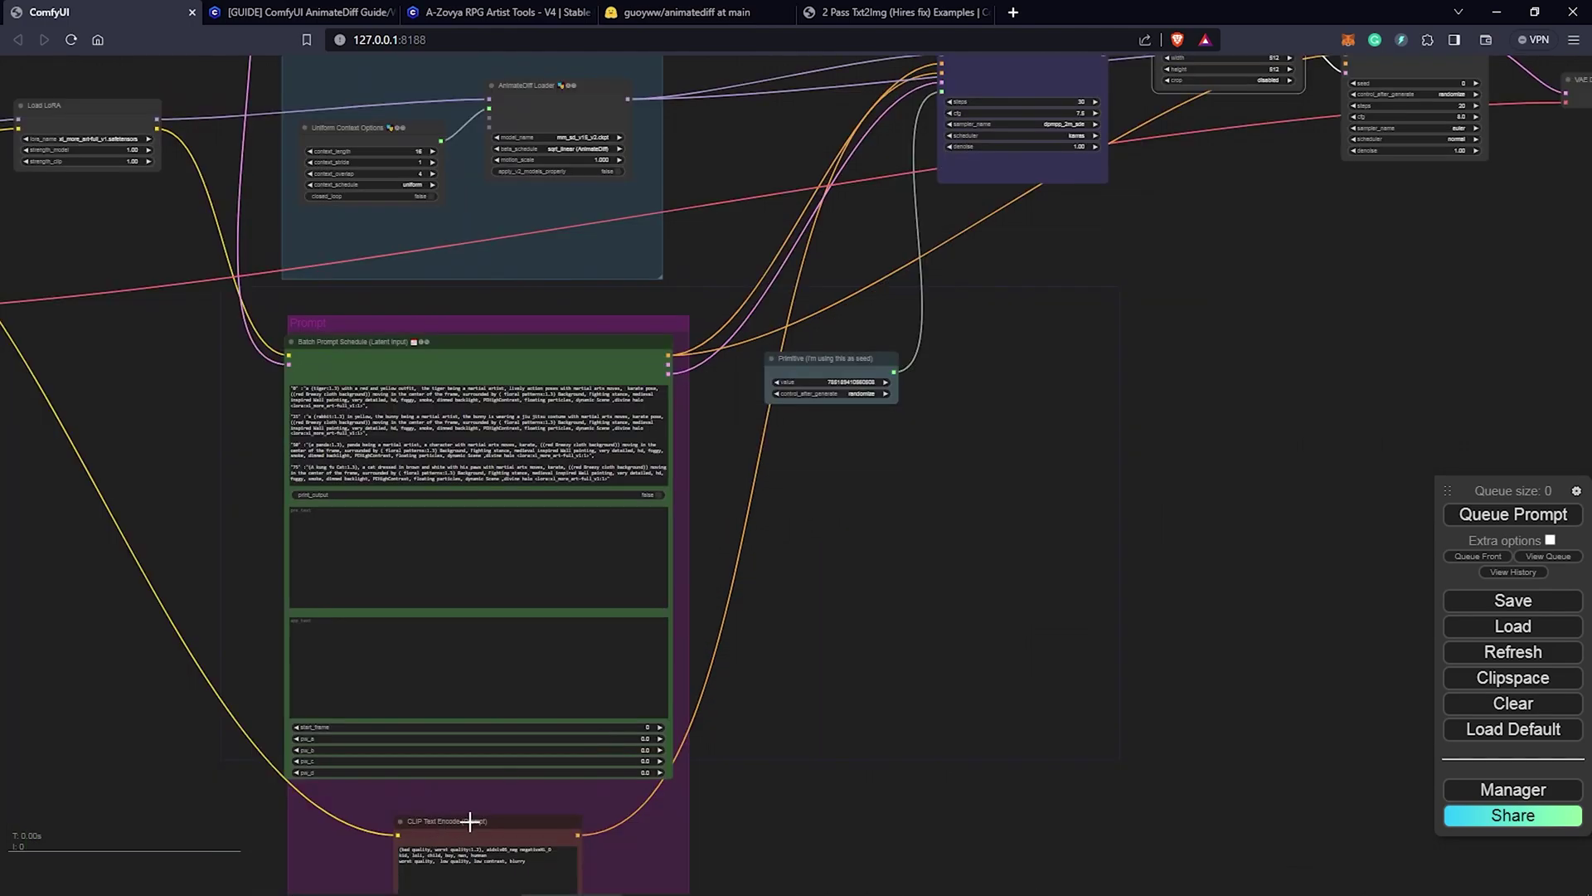
left_click_drag(470, 822, 786, 574)
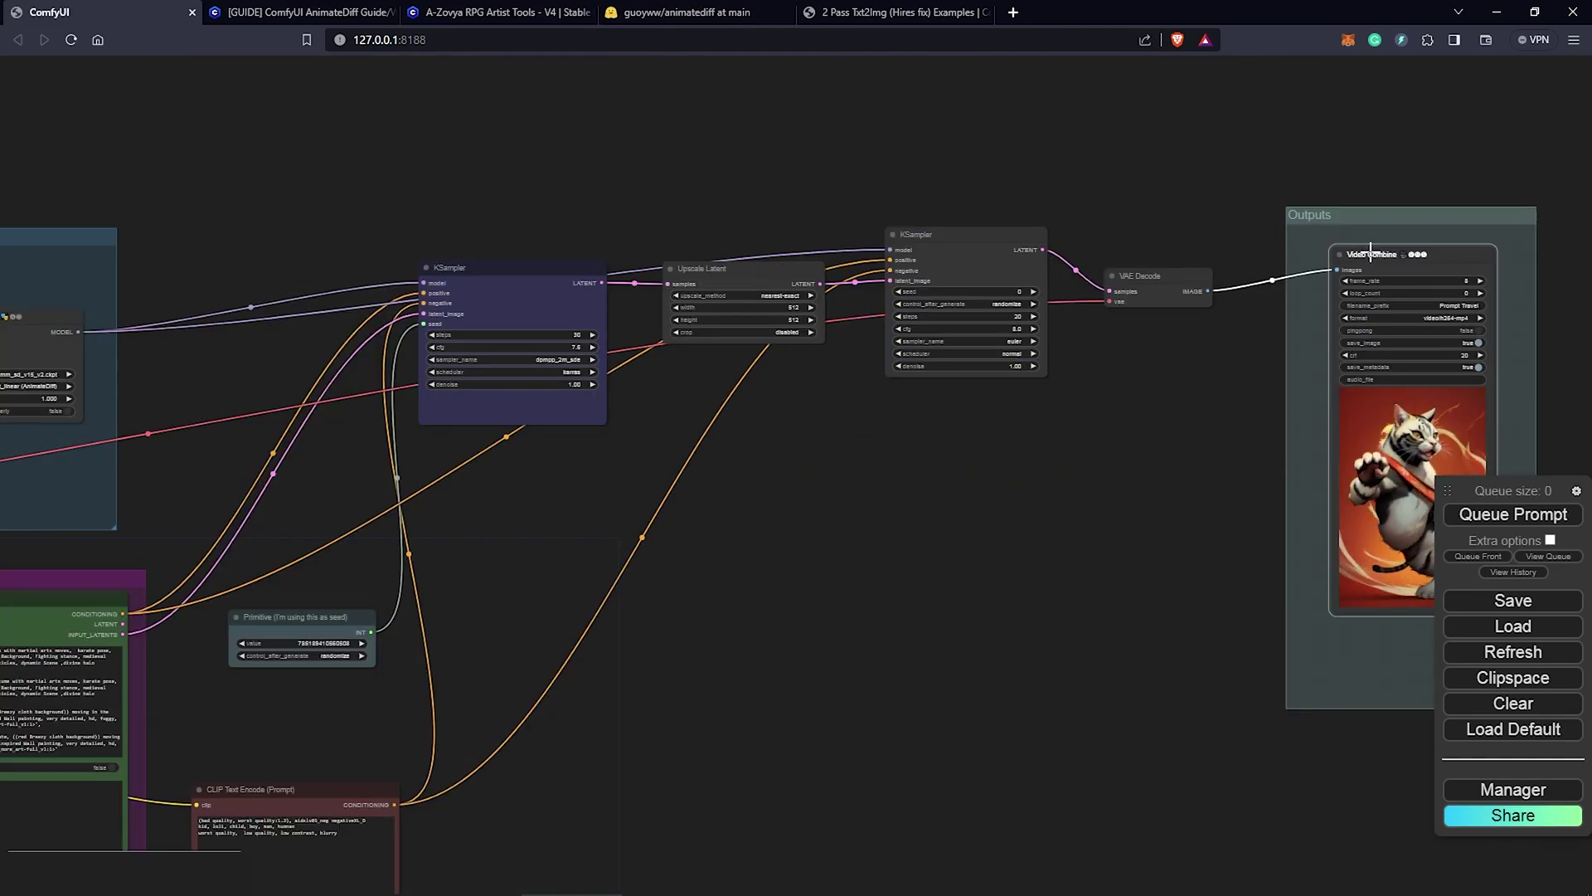
Duplicate the Video Combine node and place the copy below the Upscale Latent node.
mouse_move(1370, 252)
left_mouse_down()
mouse_move(788, 503)
mouse_move(755, 494)
left_mouse_up()
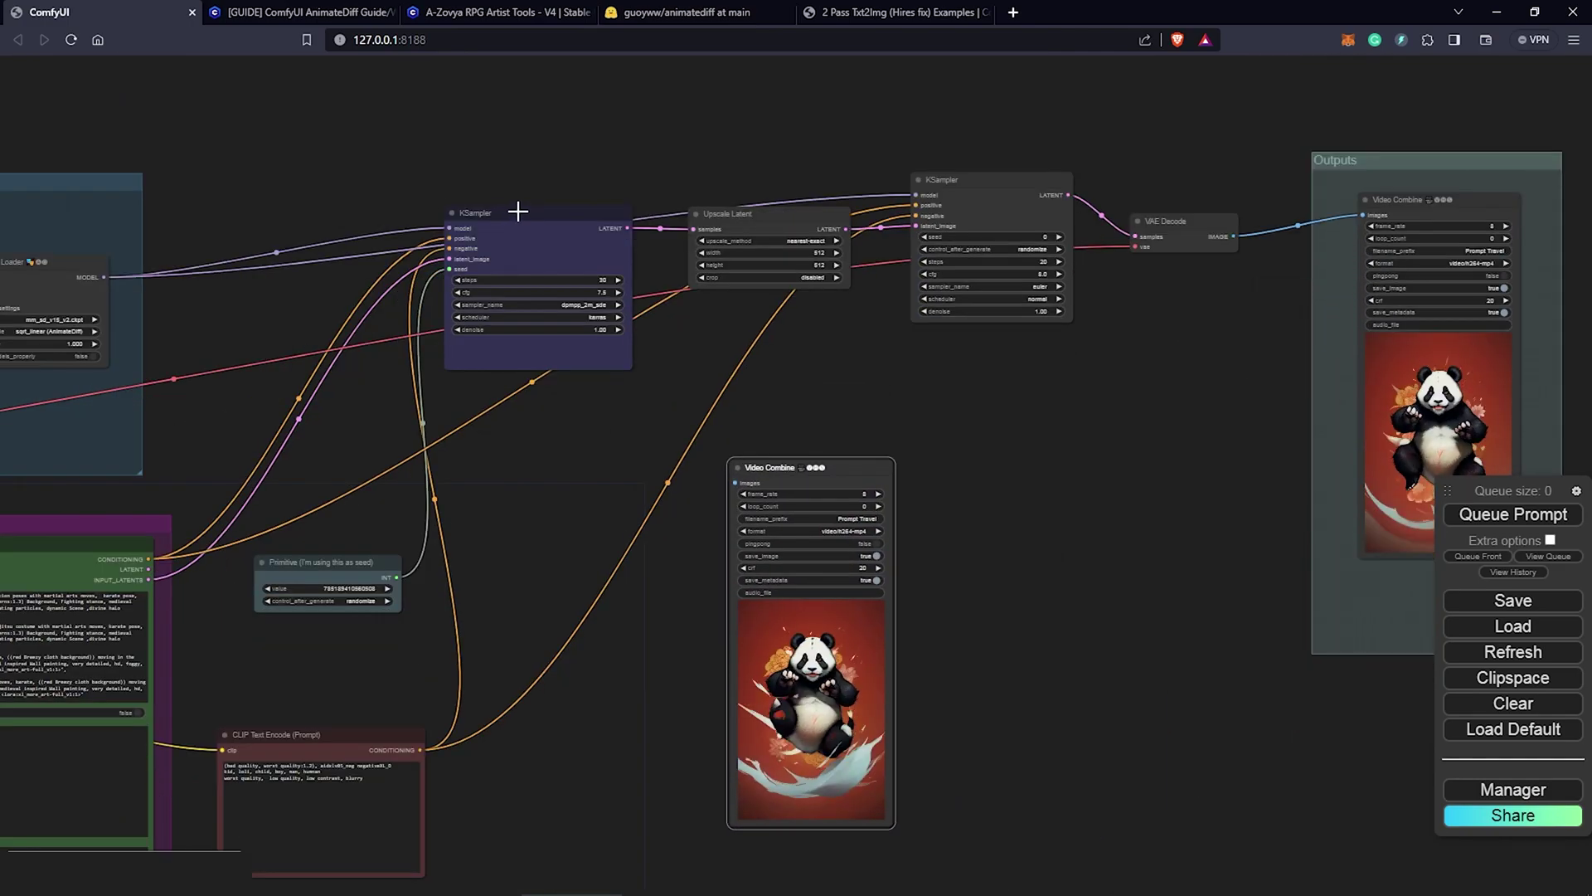
left_click(523, 217)
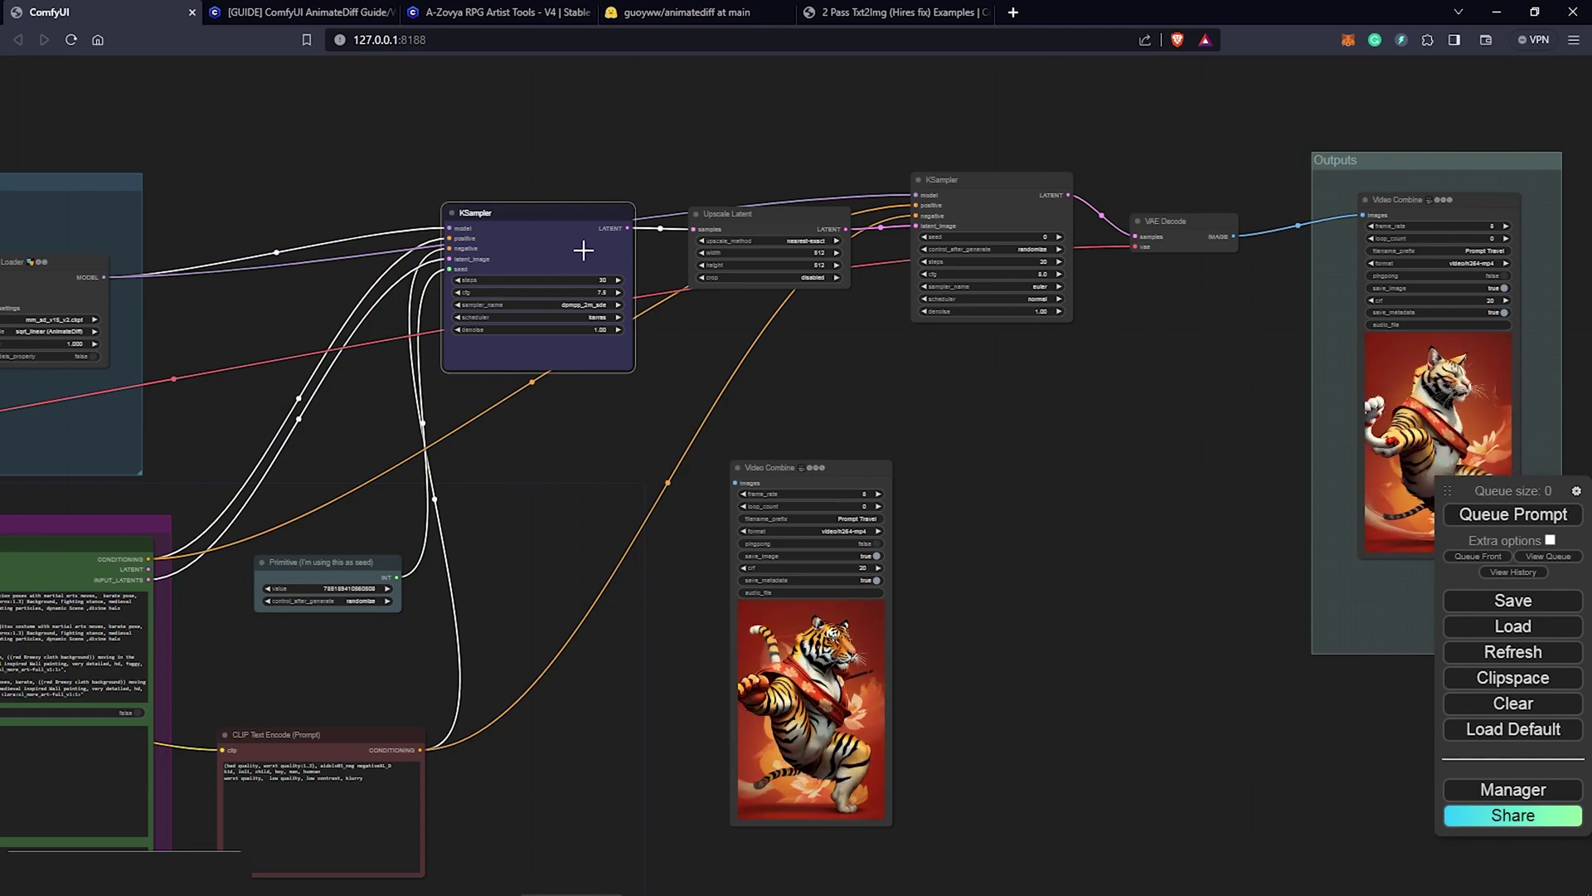
Shift the second KSampler aside, add a VAE Decode node below Upscale Latent, and make room by moving the duplicated Video Combine.
left_click_drag(1008, 179, 1023, 180)
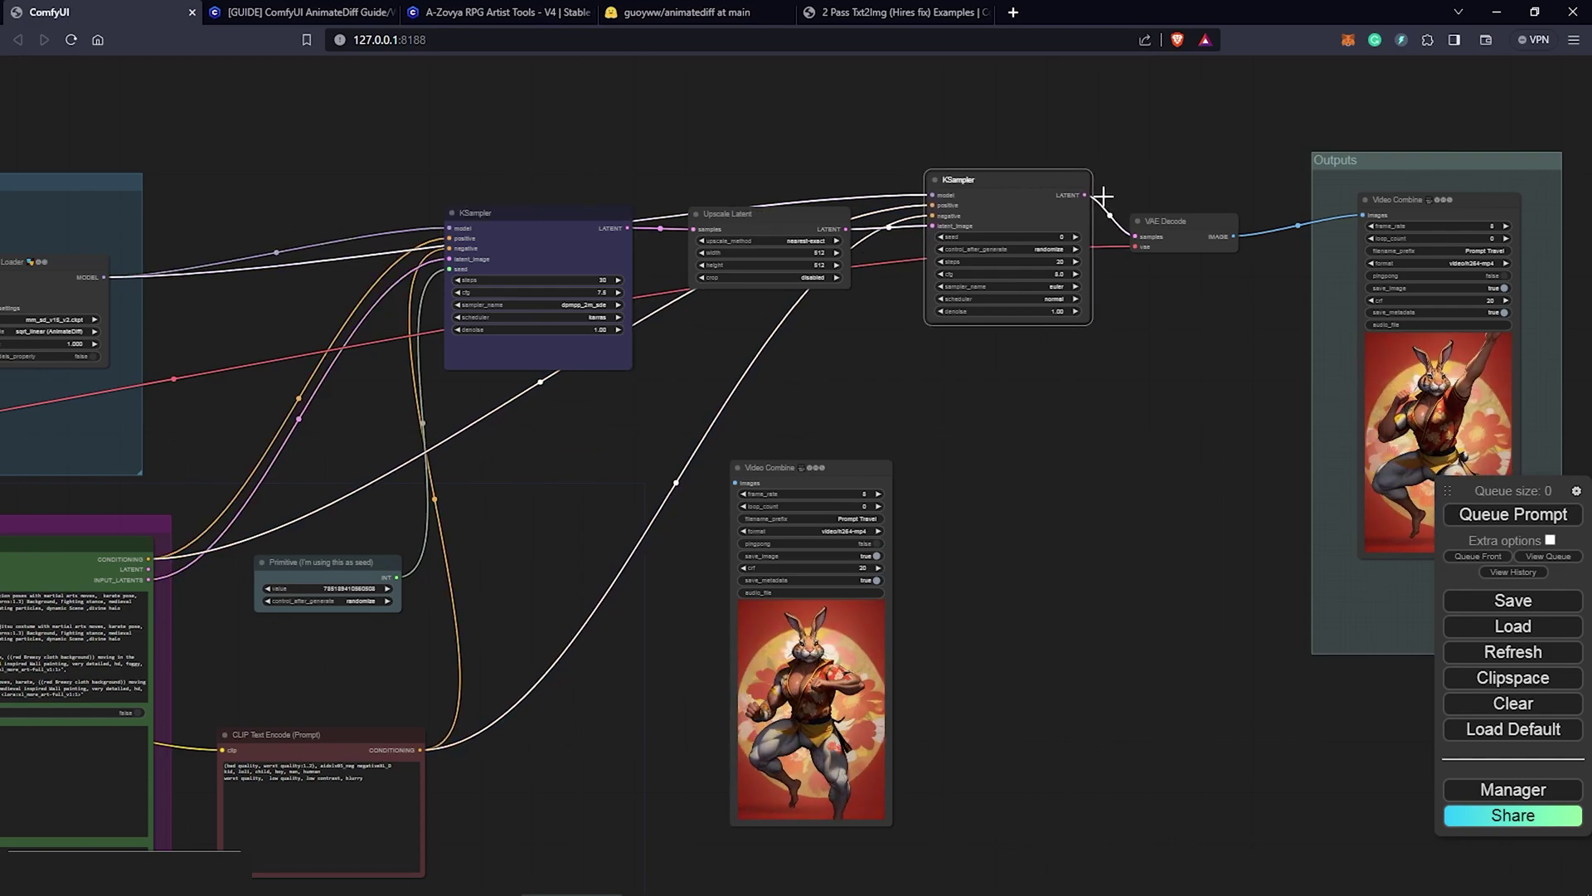
double_click(644, 450)
type("VAE")
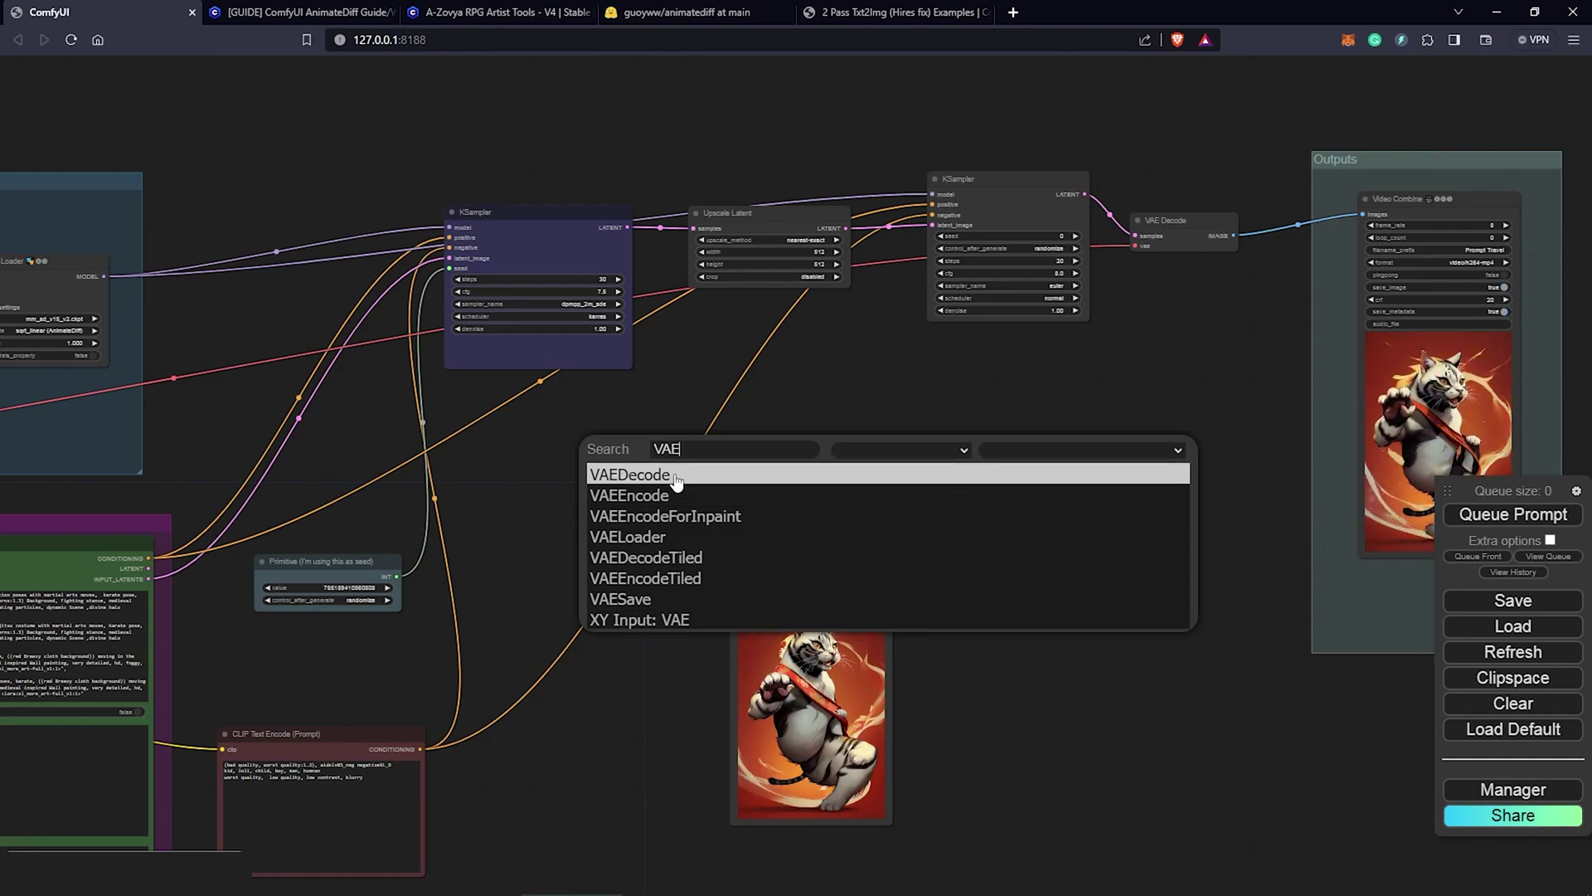
left_click(676, 476)
left_click_drag(854, 462, 906, 440)
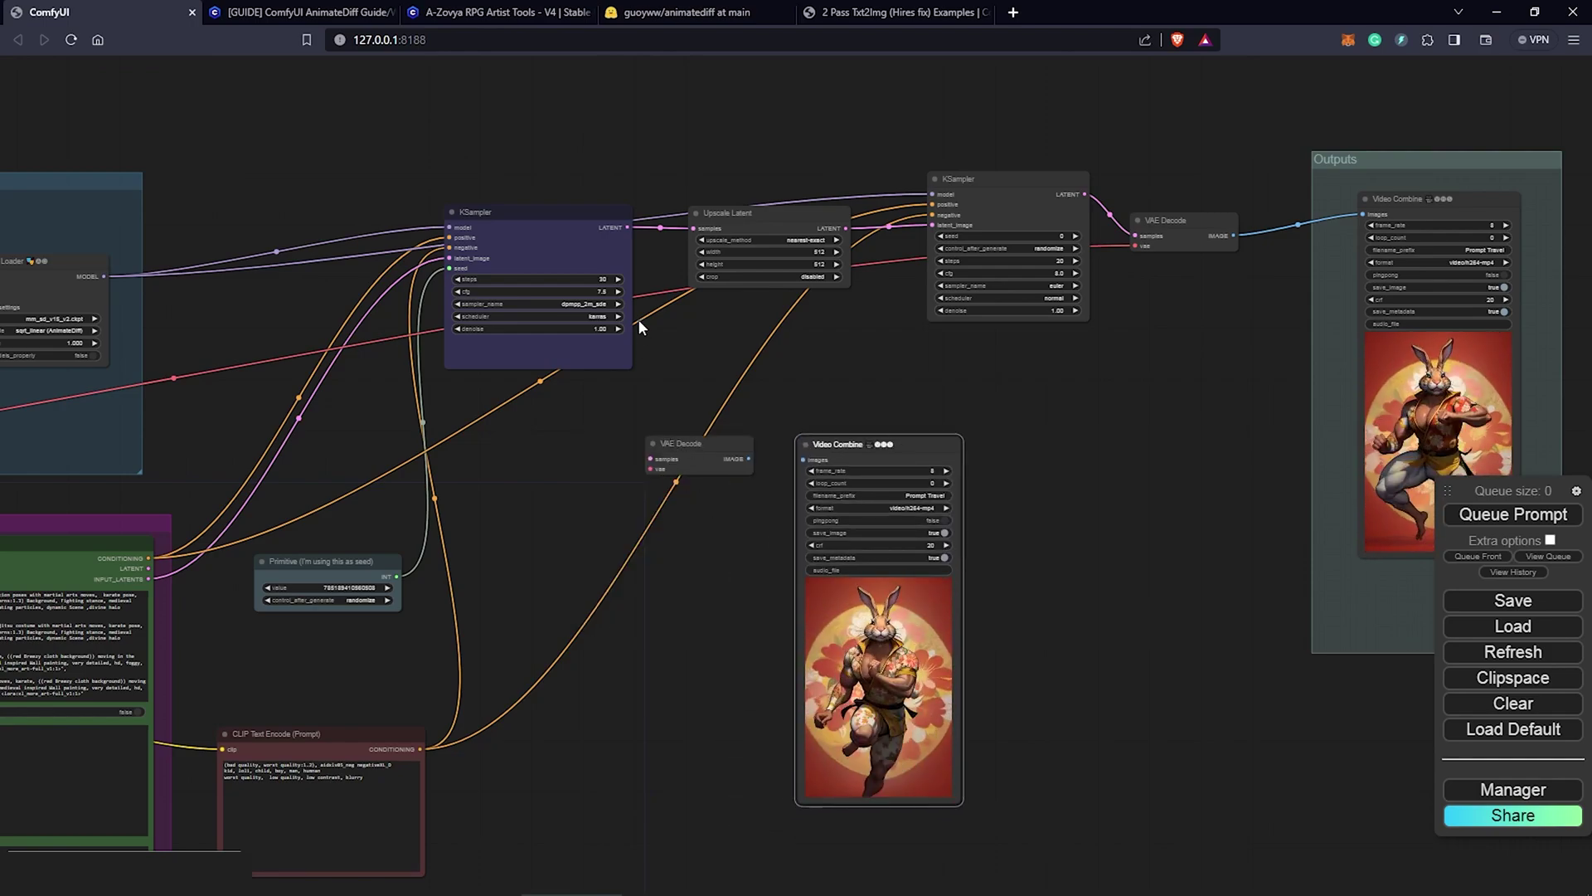
Connect the first KSampler's LATENT to the new VAE Decode and its IMAGE output to the duplicated Video Combine, spacing both nodes apart.
left_click_drag(627, 228, 650, 458)
left_click_drag(748, 459, 803, 460)
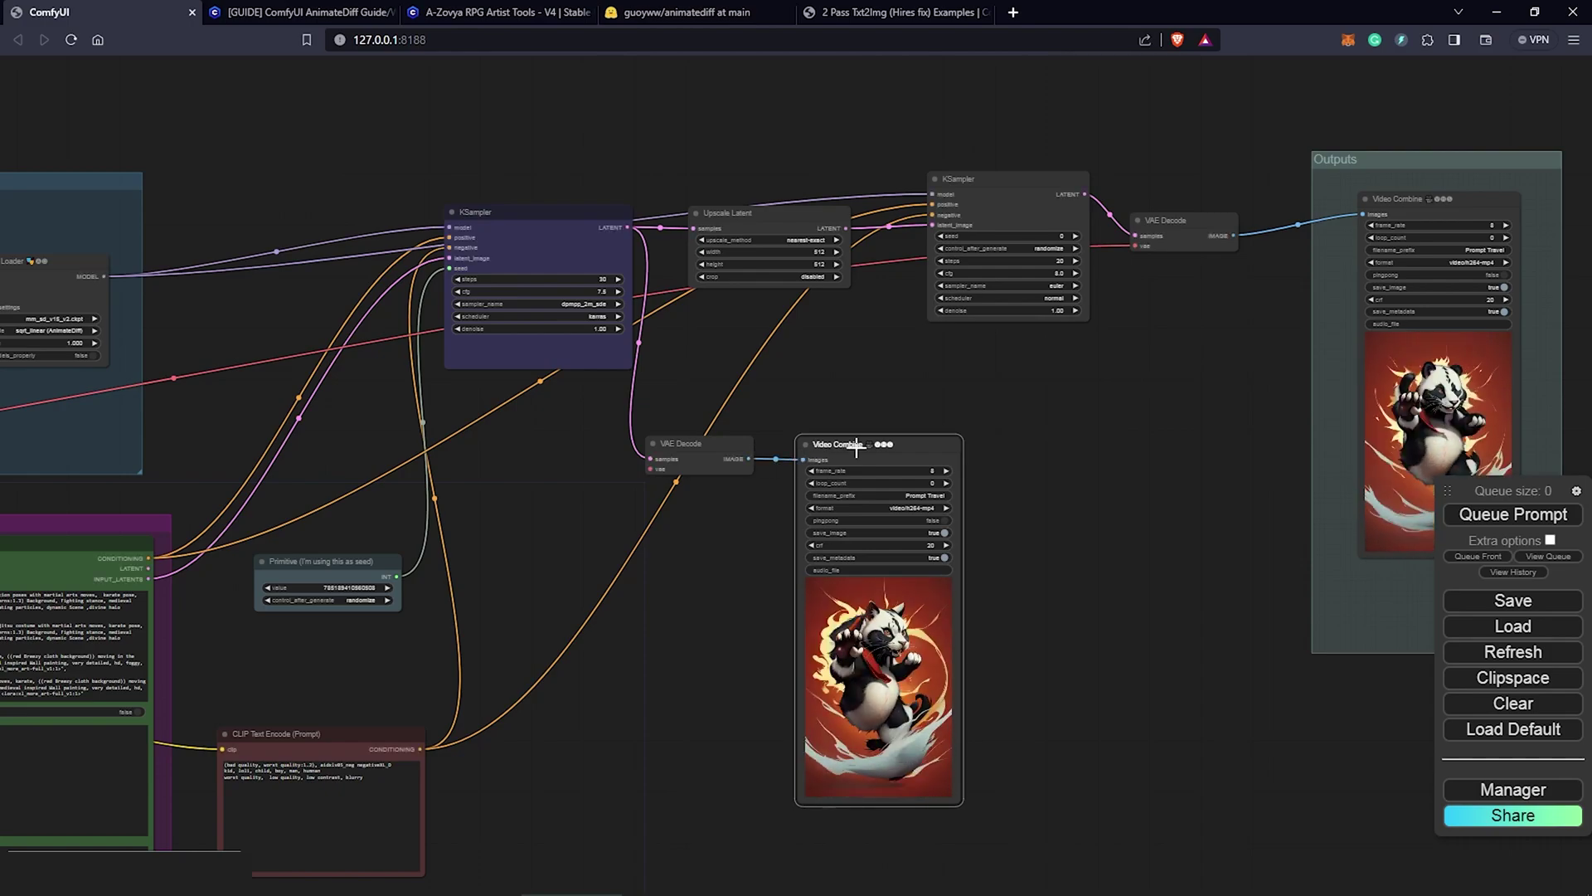
left_click_drag(908, 442, 936, 442)
left_click_drag(682, 445, 720, 444)
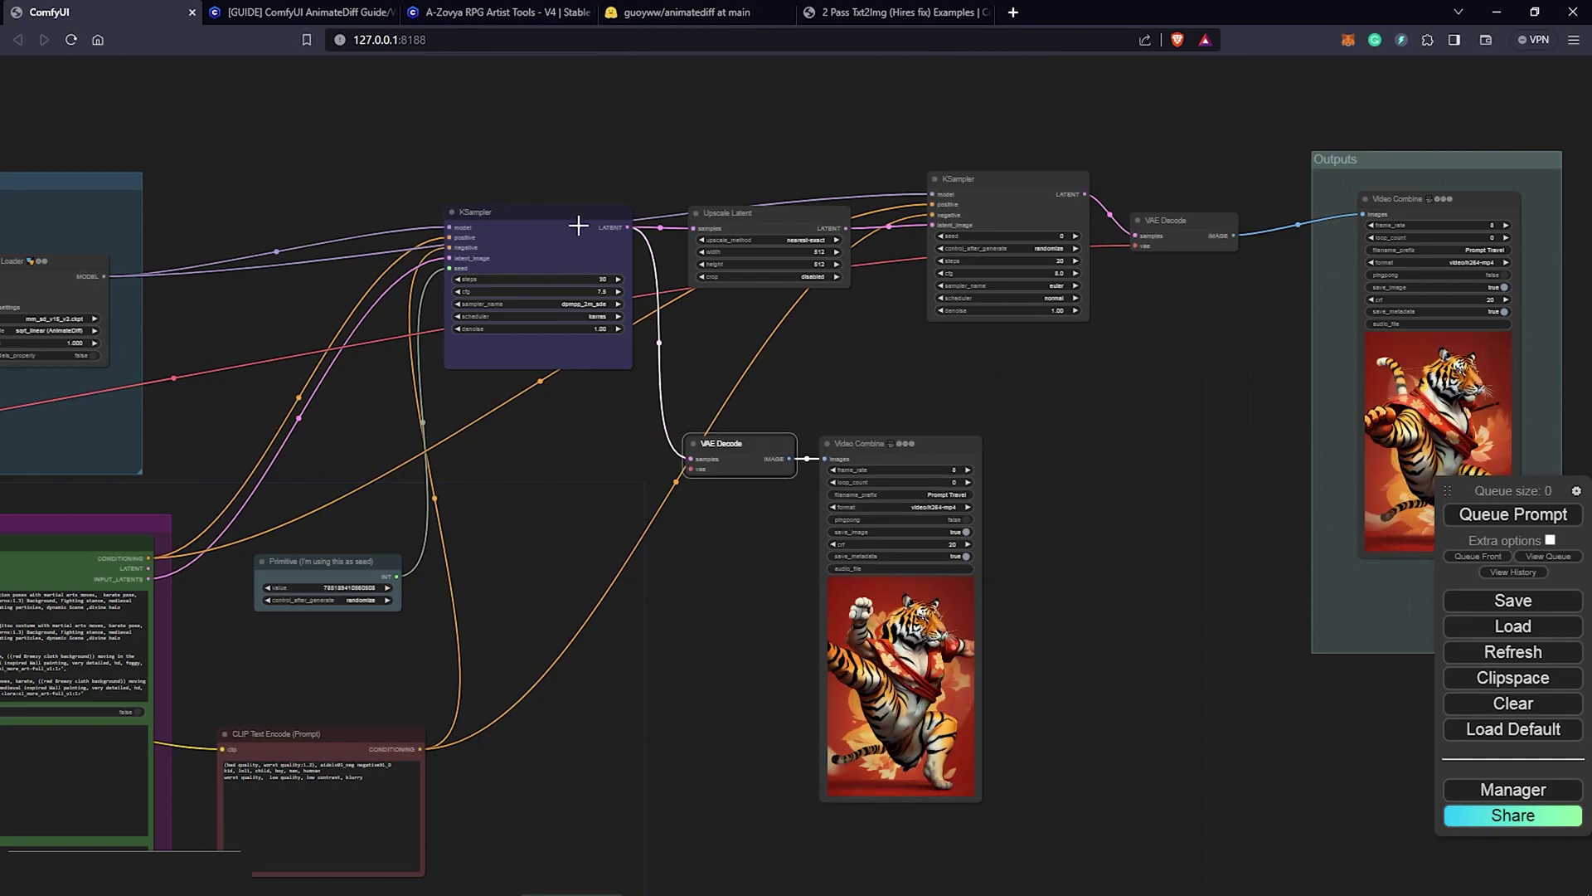
left_click_drag(868, 442, 878, 434)
left_click_drag(1104, 388, 836, 427)
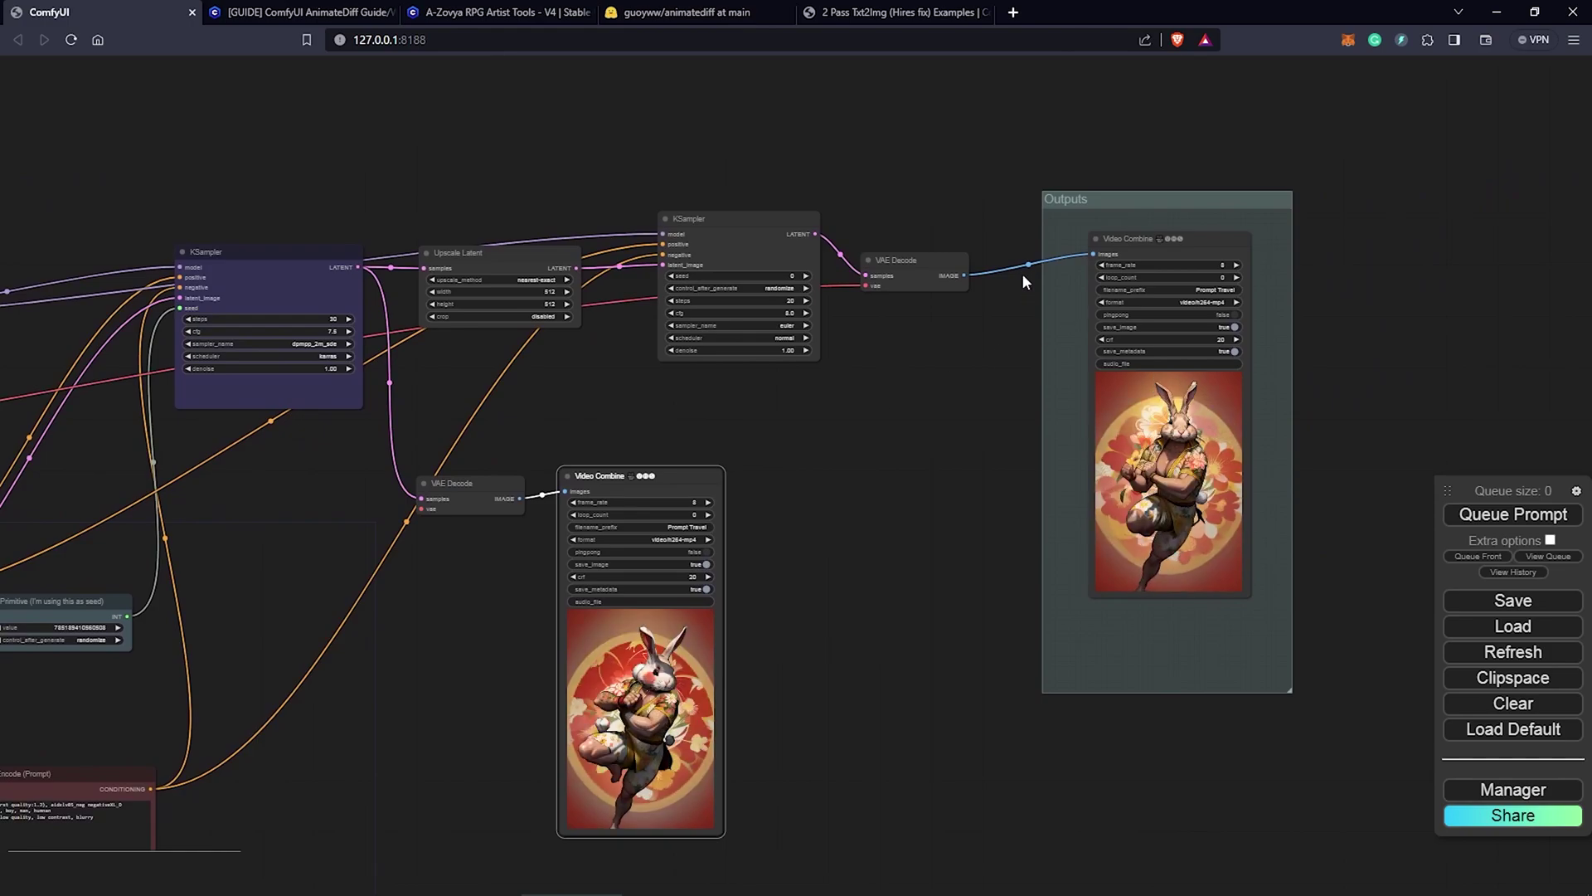
Set the Upscale Latent node's width to 1024 and height to 1536.
scroll(560, 307, "up", 6)
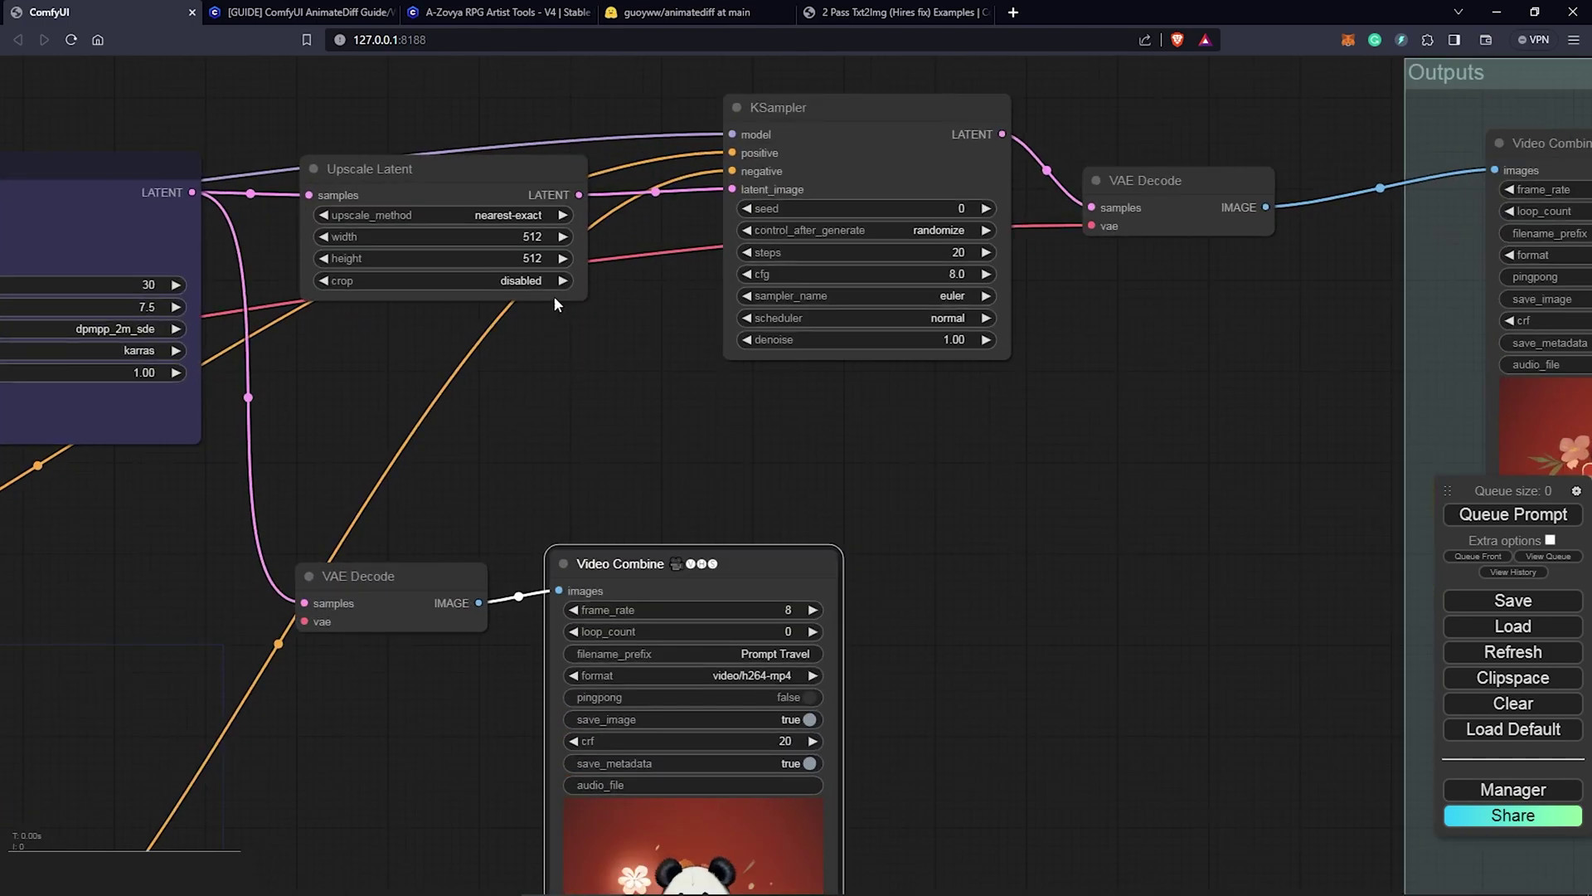
left_click_drag(449, 114, 761, 181)
left_click(826, 305)
type("1024")
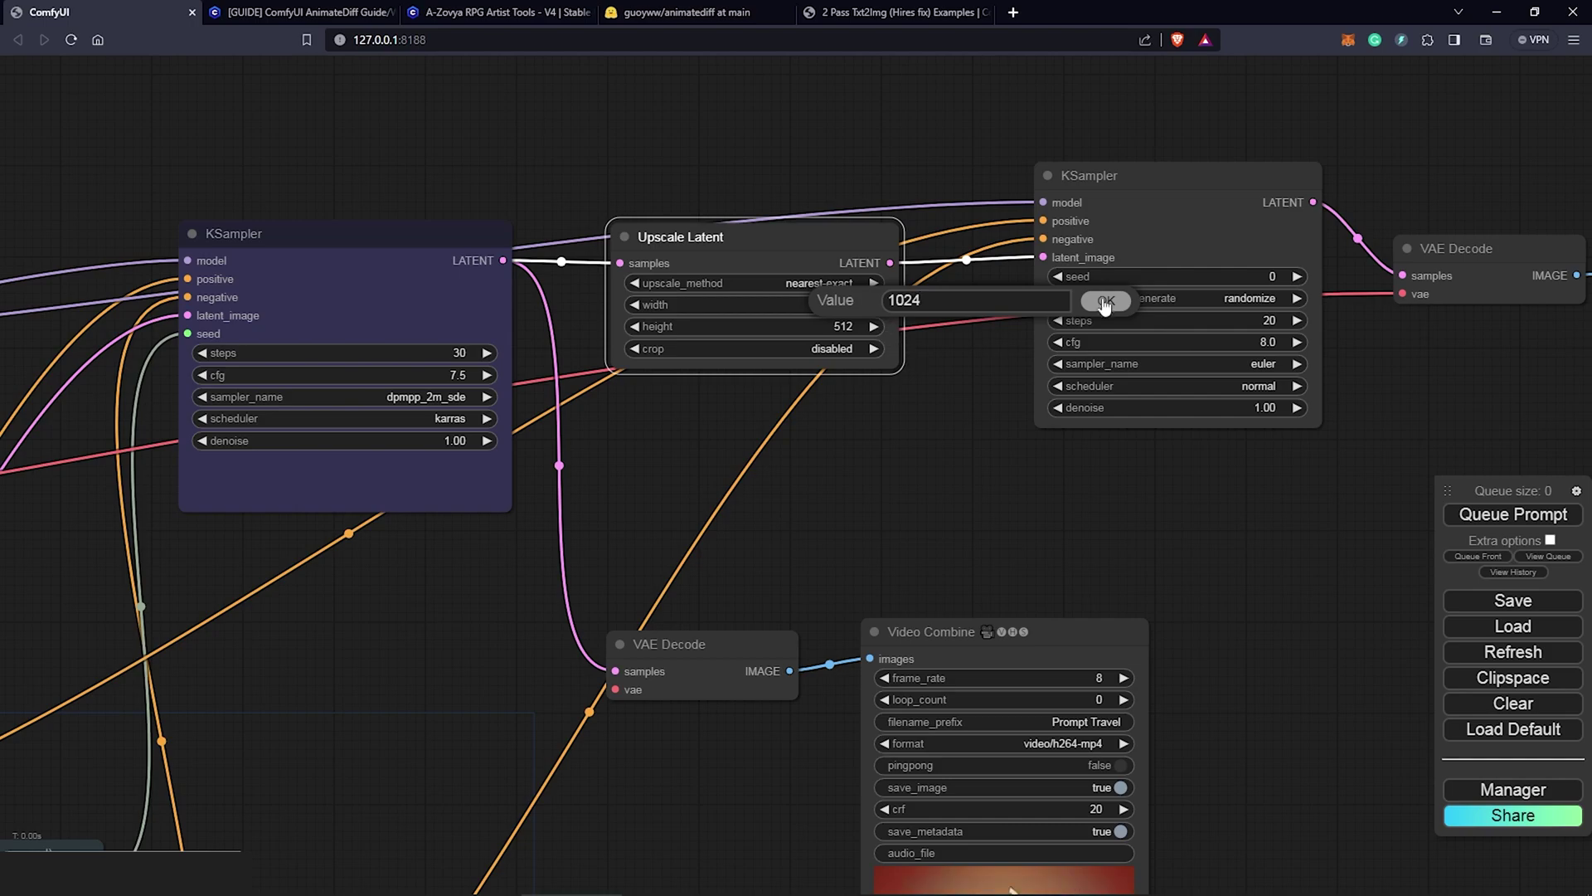
left_click(1106, 301)
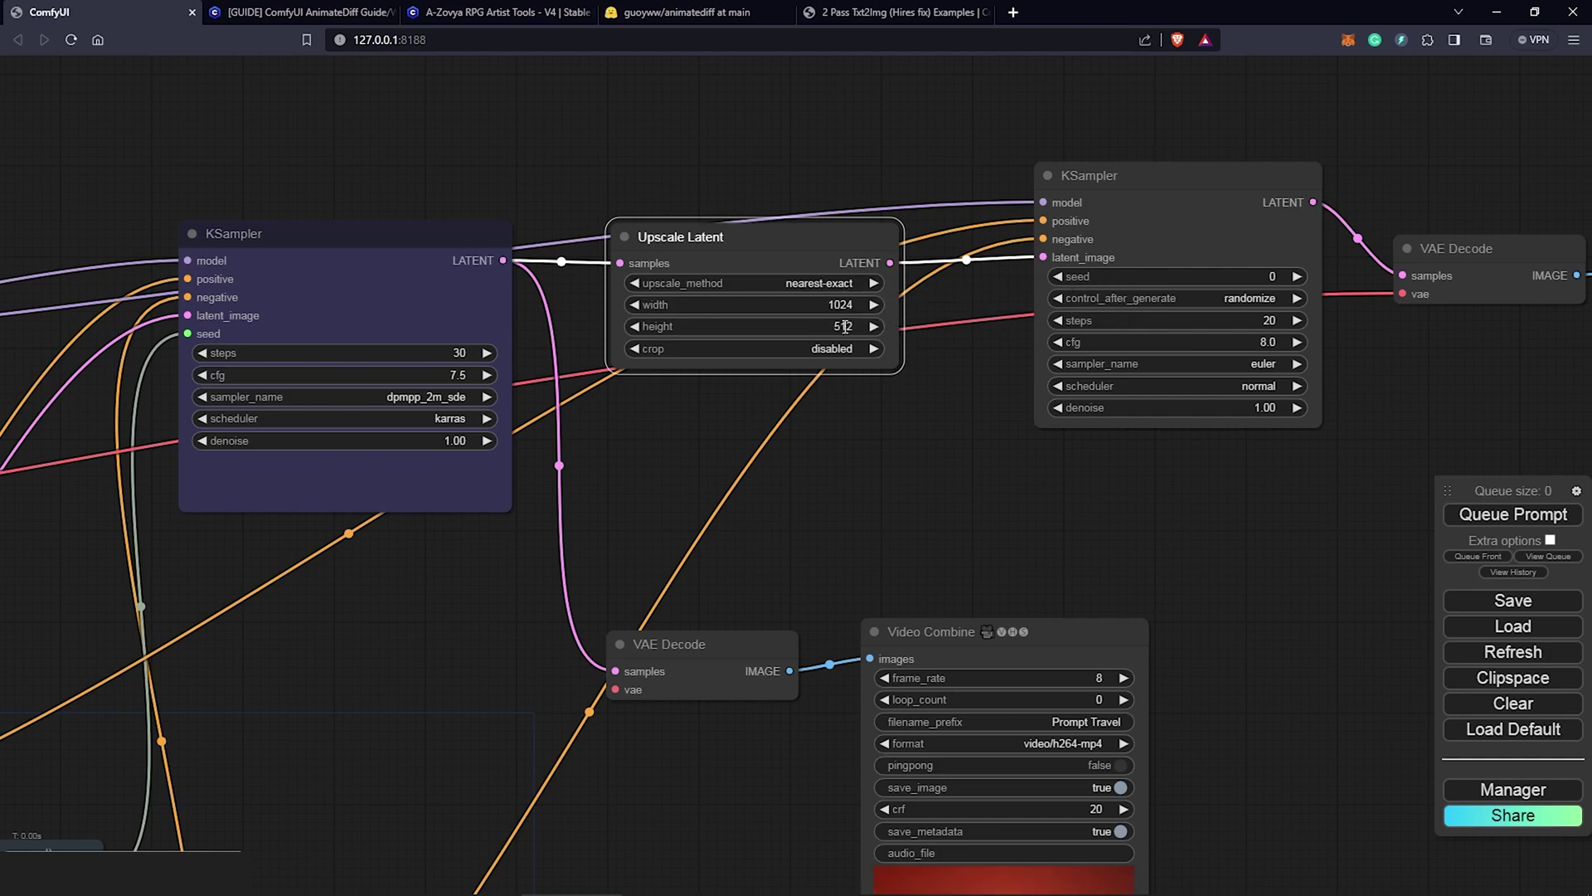
left_click(845, 327)
type("15")
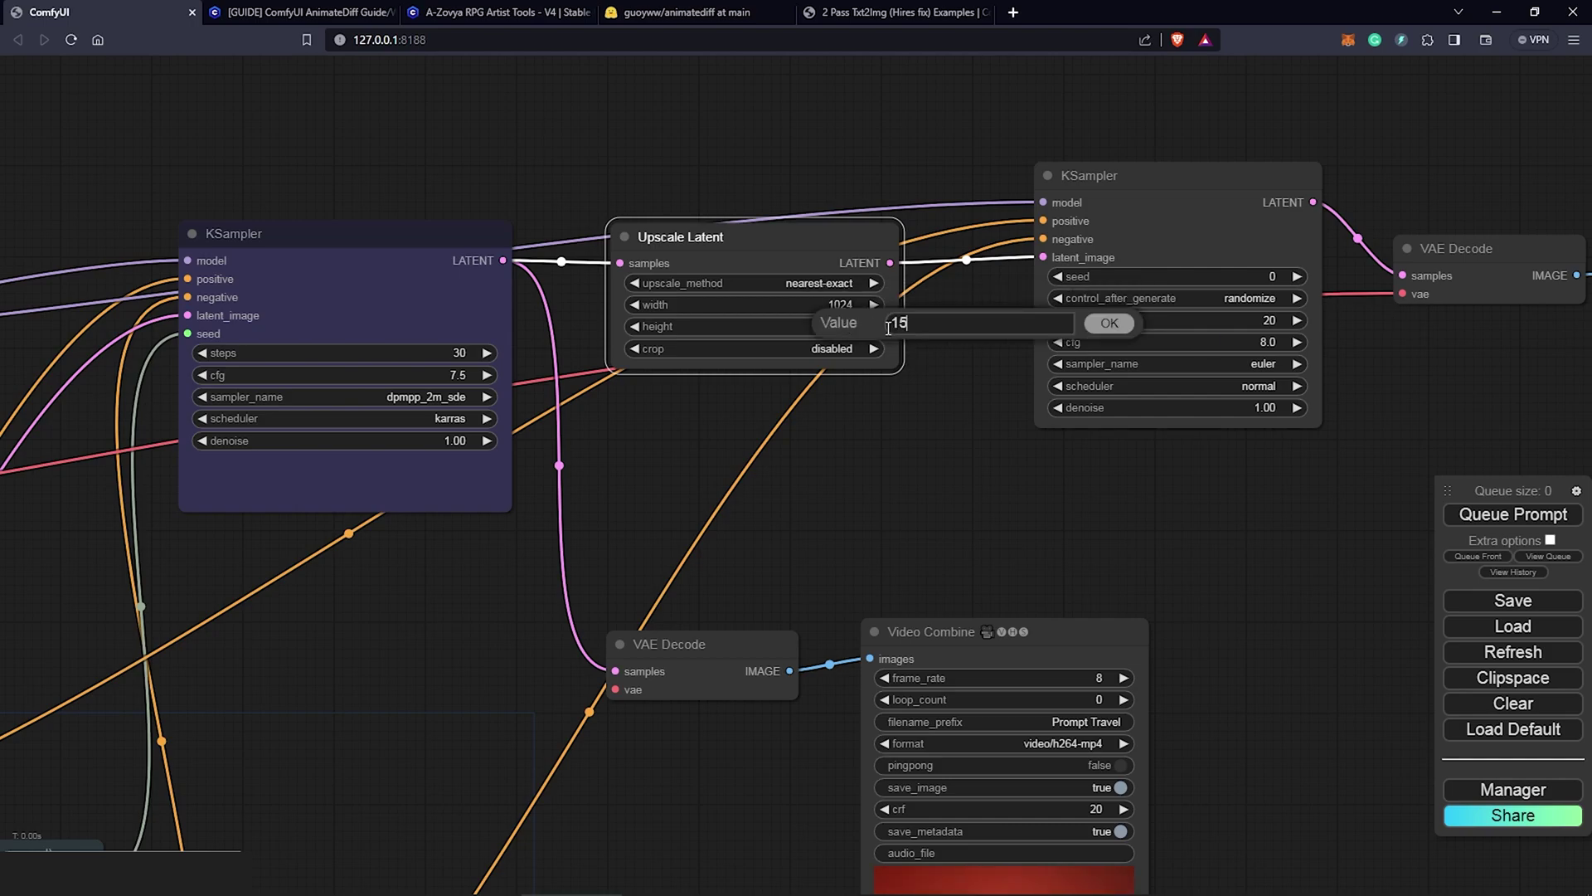
type("36")
key("Return")
Try to run the two-pass workflow by queueing the prompt.
scroll(904, 456, "down", 2)
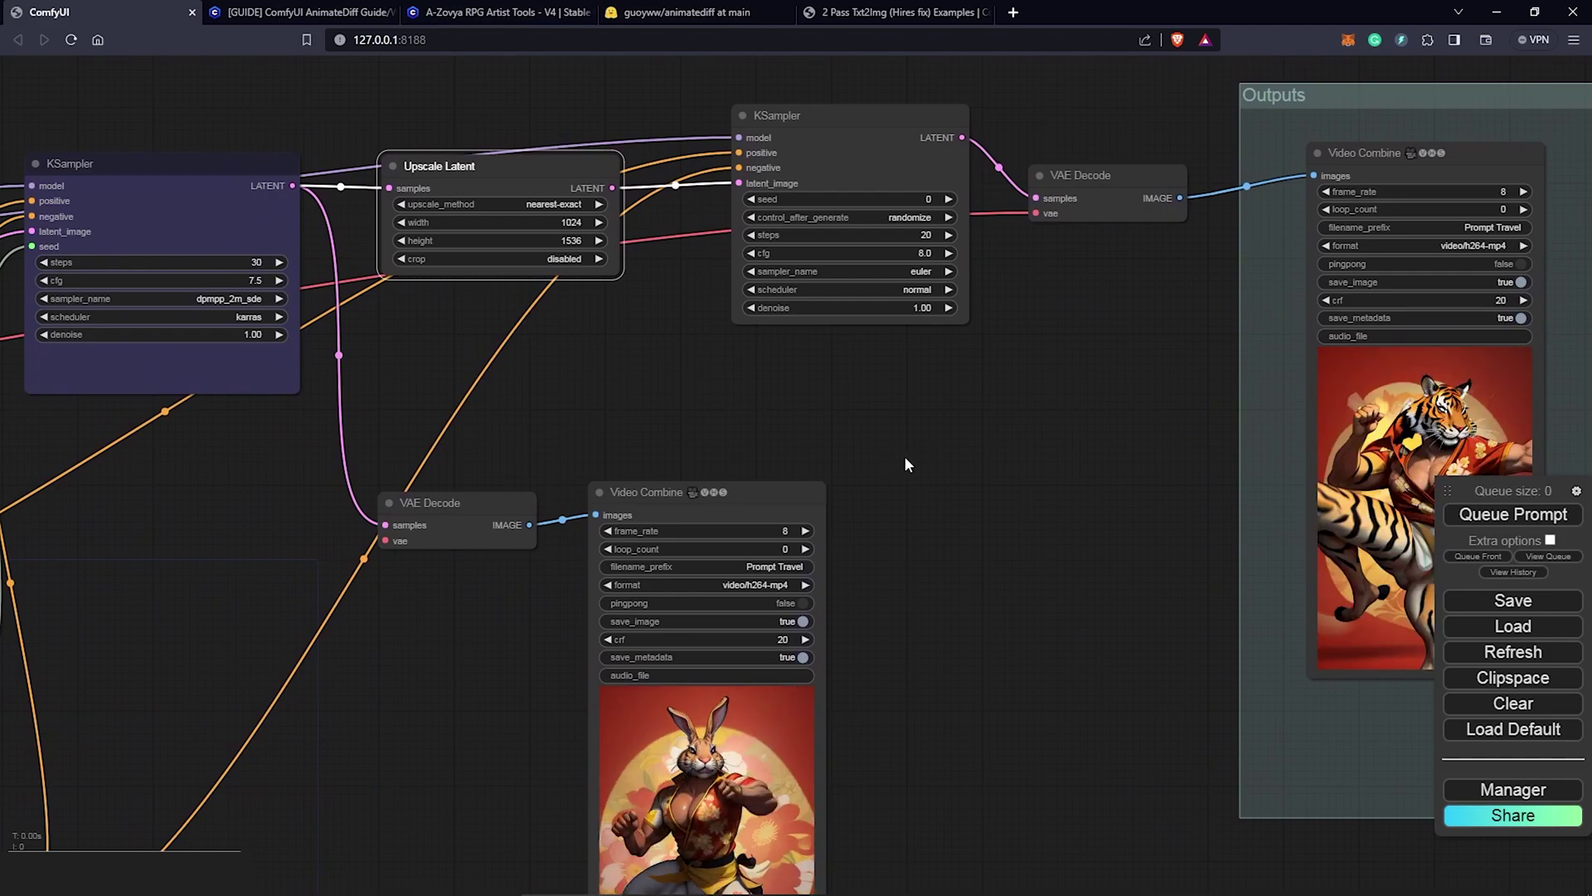
scroll(1037, 507, "down", 3)
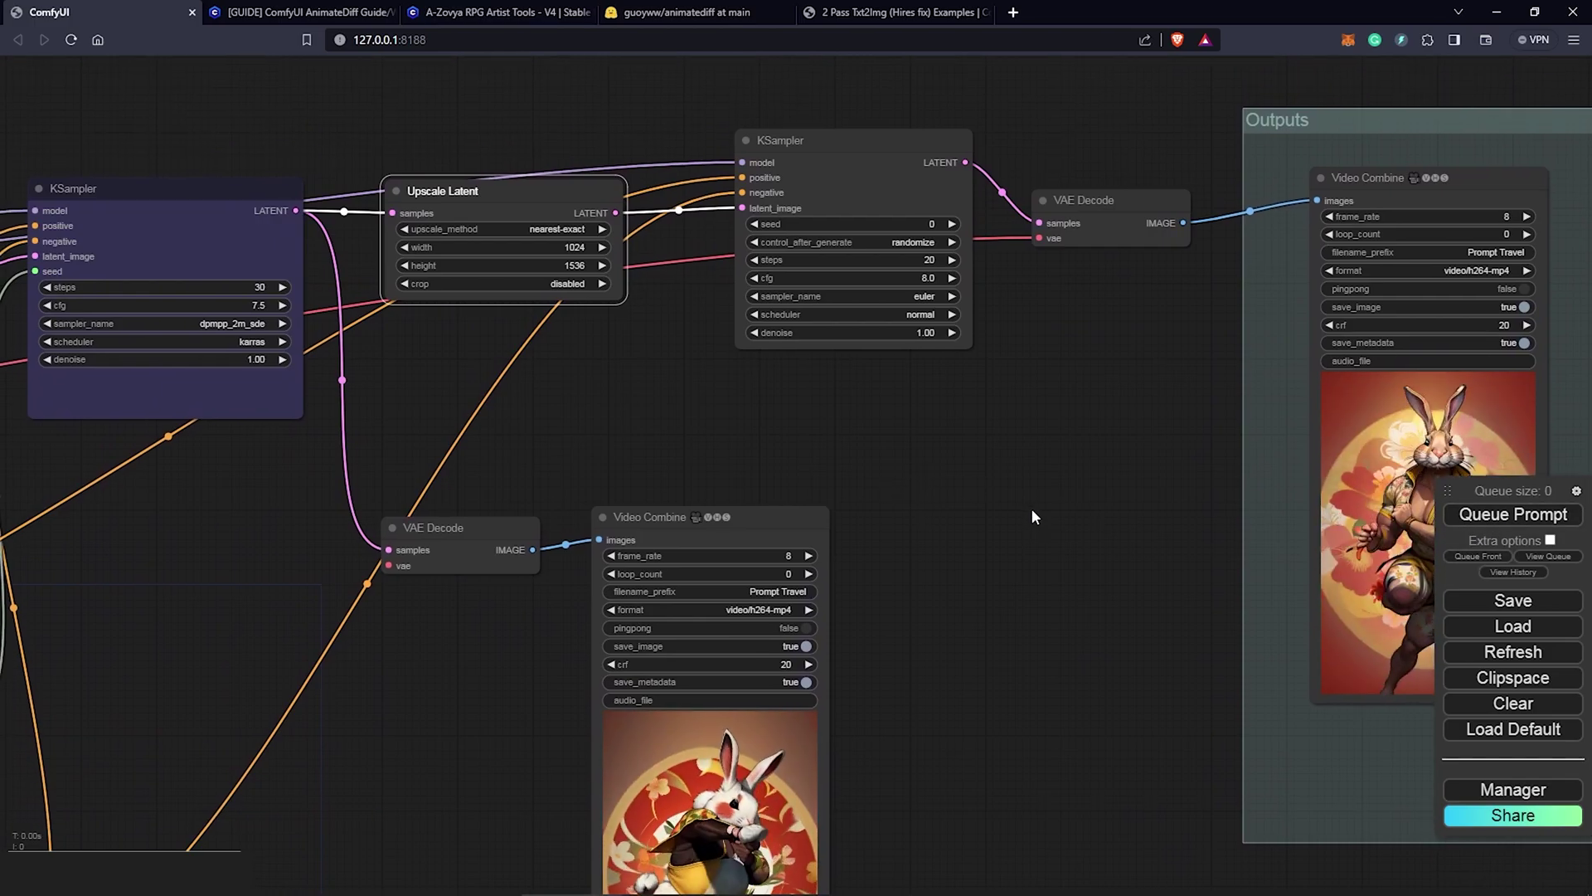
key("ctrl+Return")
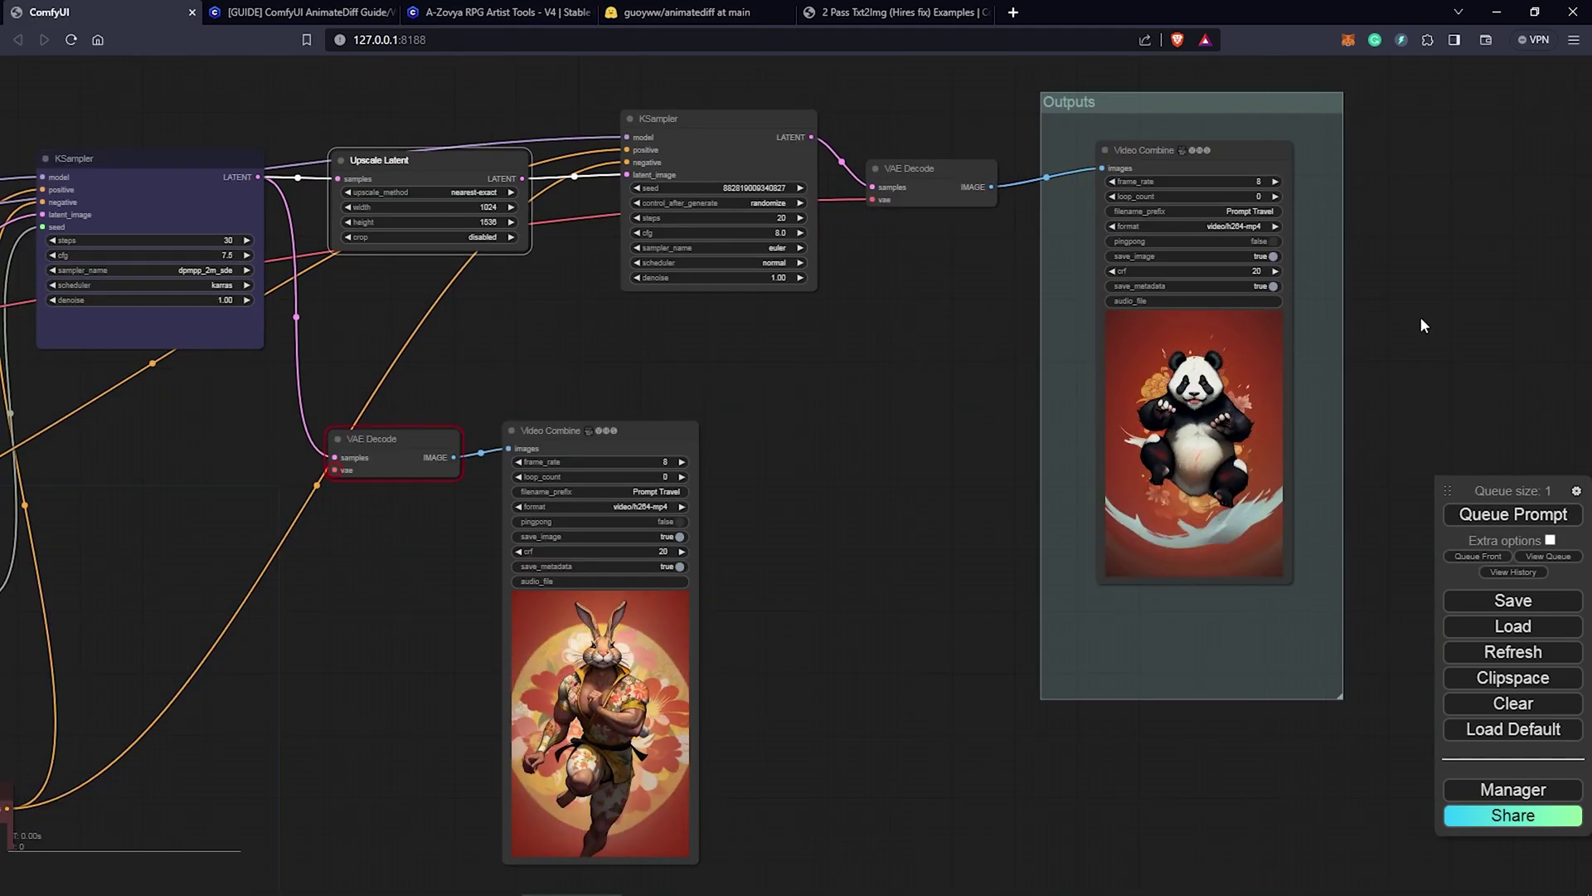
Connect the VAE source to the new VAE Decode's vae input and queue the prompt again.
left_click_drag(871, 545, 1417, 508)
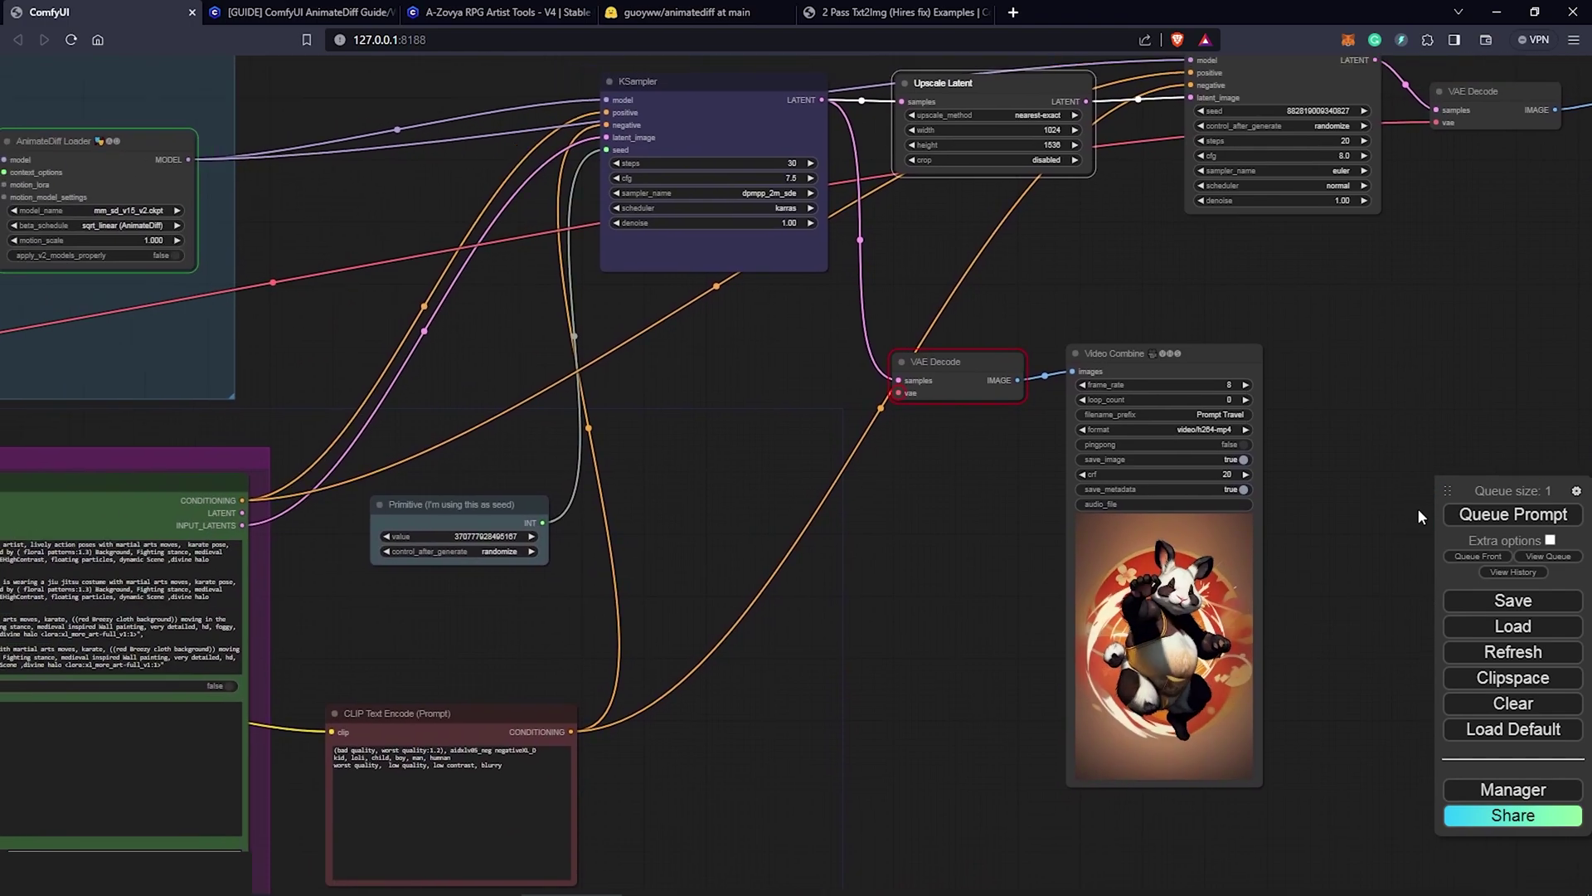
scroll(992, 468, "up", 1)
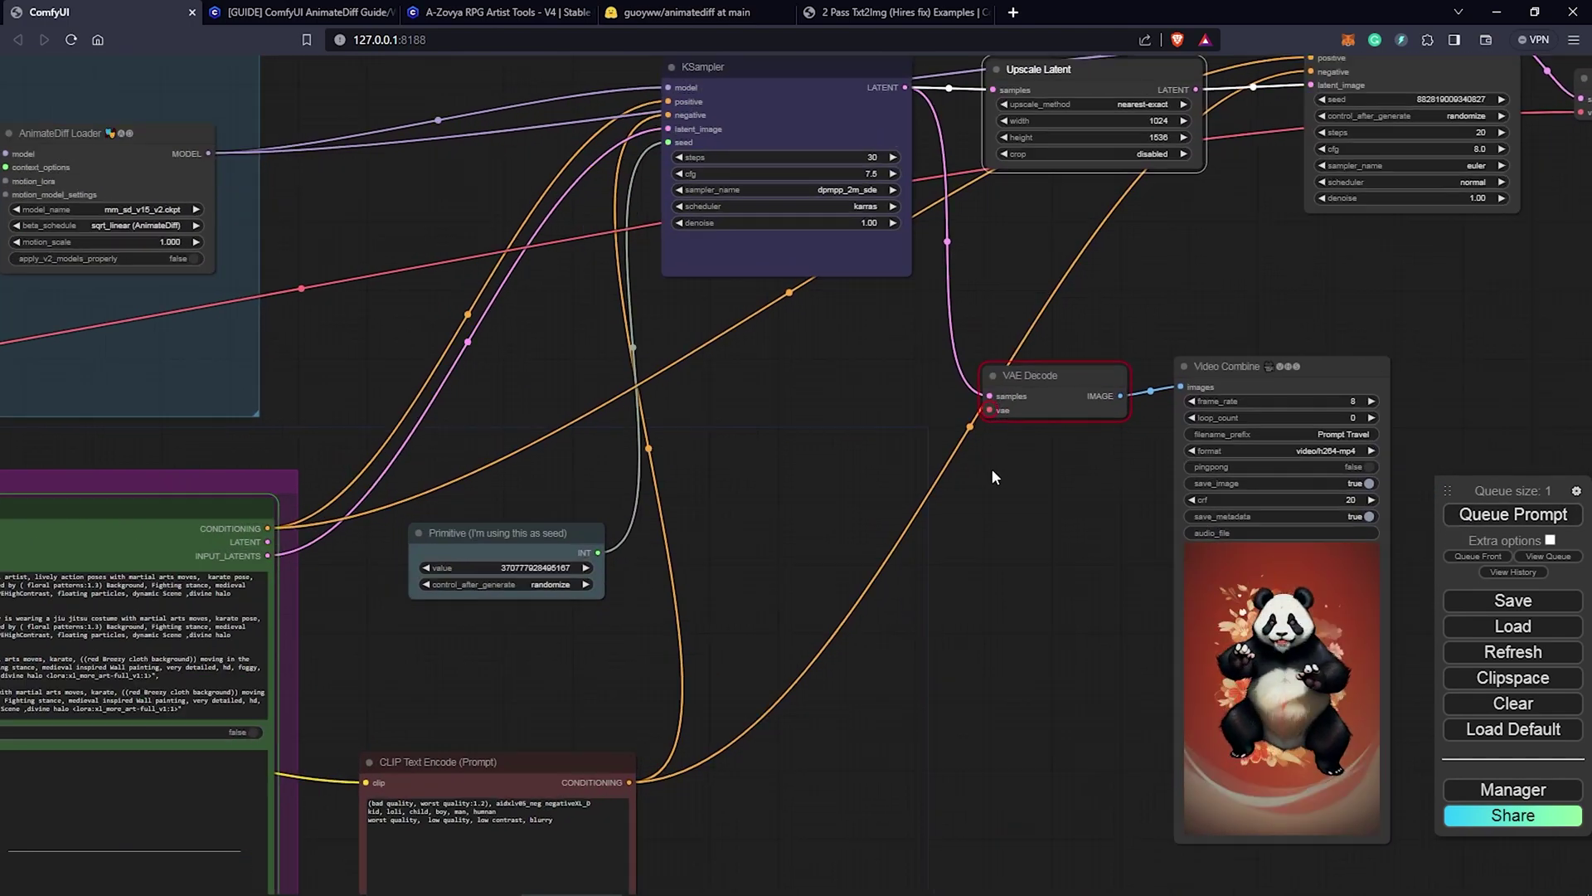
scroll(991, 468, "down", 1)
left_click_drag(882, 468, 1319, 452)
scroll(1224, 455, "down", 3)
left_click_drag(1402, 409, 69, 448)
left_click_drag(1212, 457, 674, 540)
left_click_drag(957, 585, 942, 591)
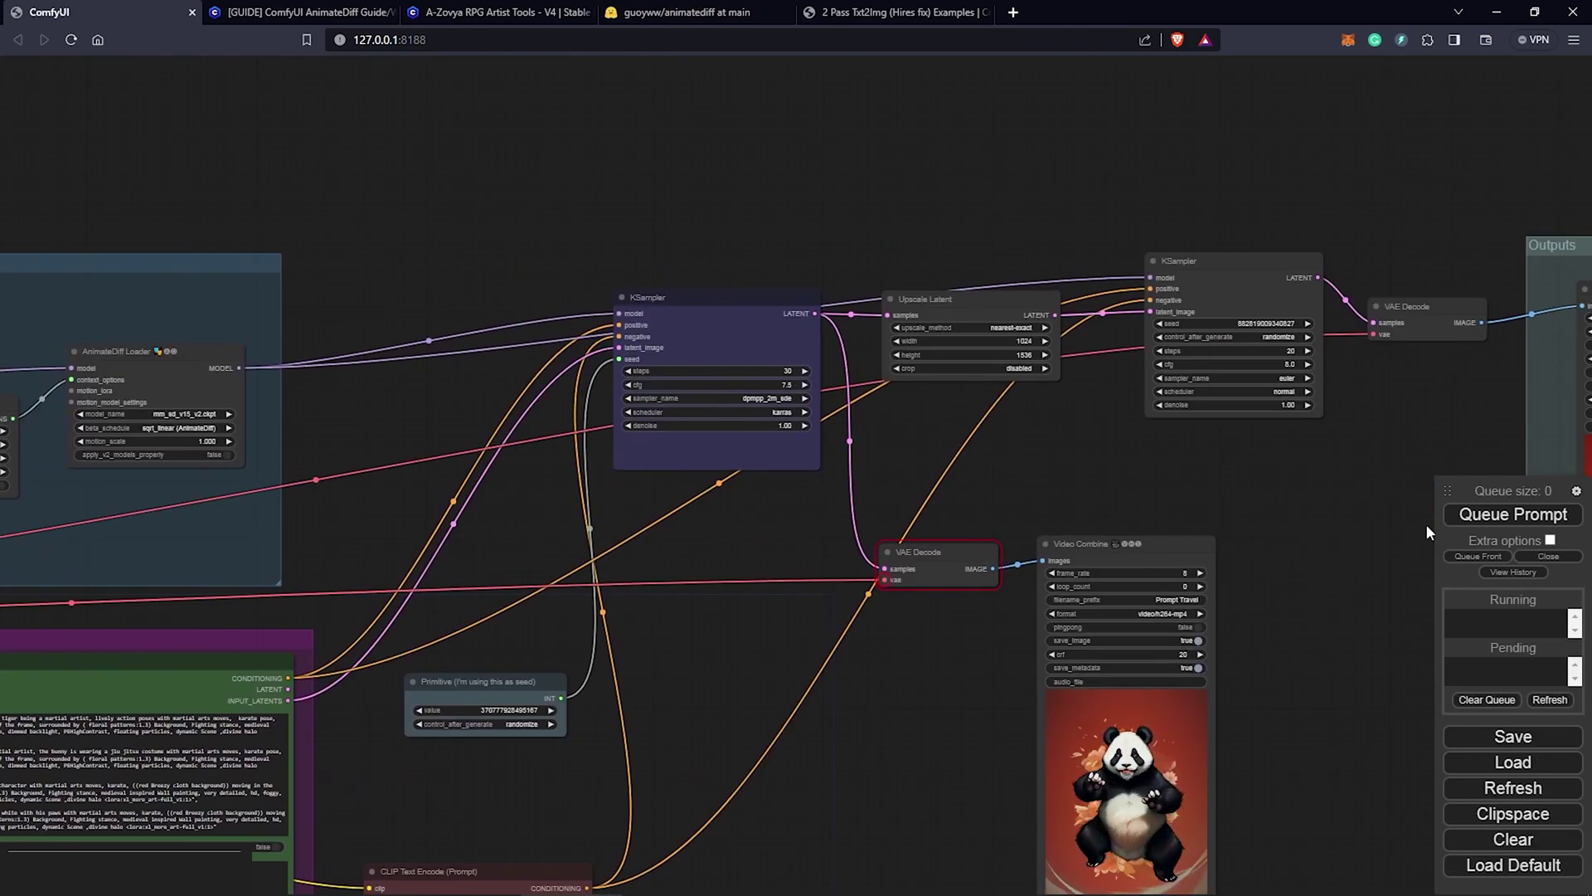
left_click(1482, 516)
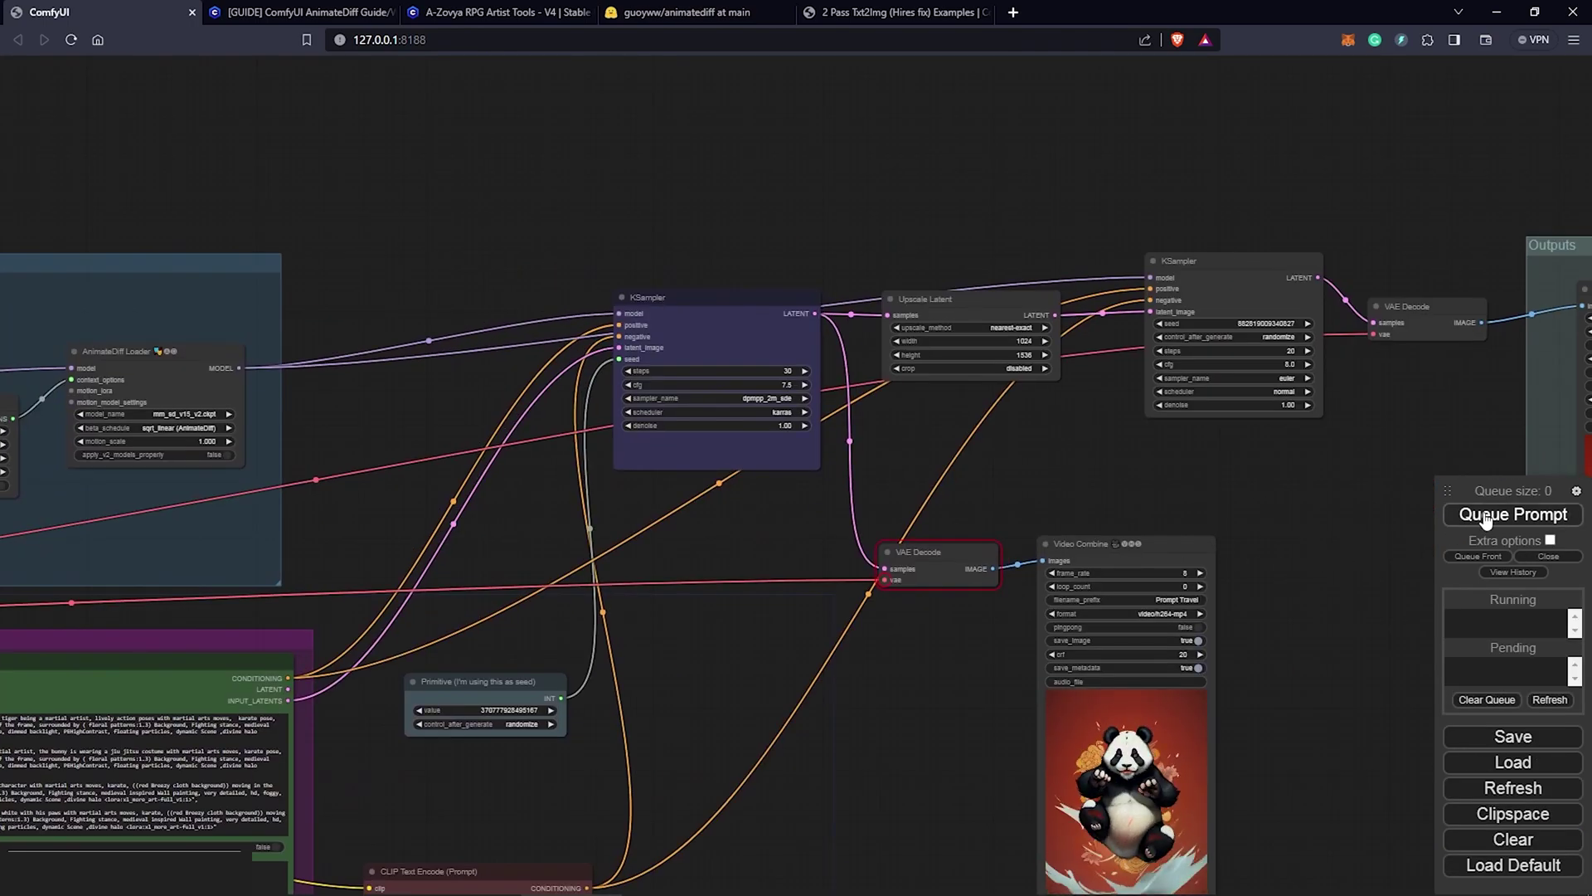
Rearrange the upscaling pass with Upscale Latent above the first KSampler's level, the second KSampler lower, and the final VAE Decode repositioned.
scroll(709, 328, "up", 3)
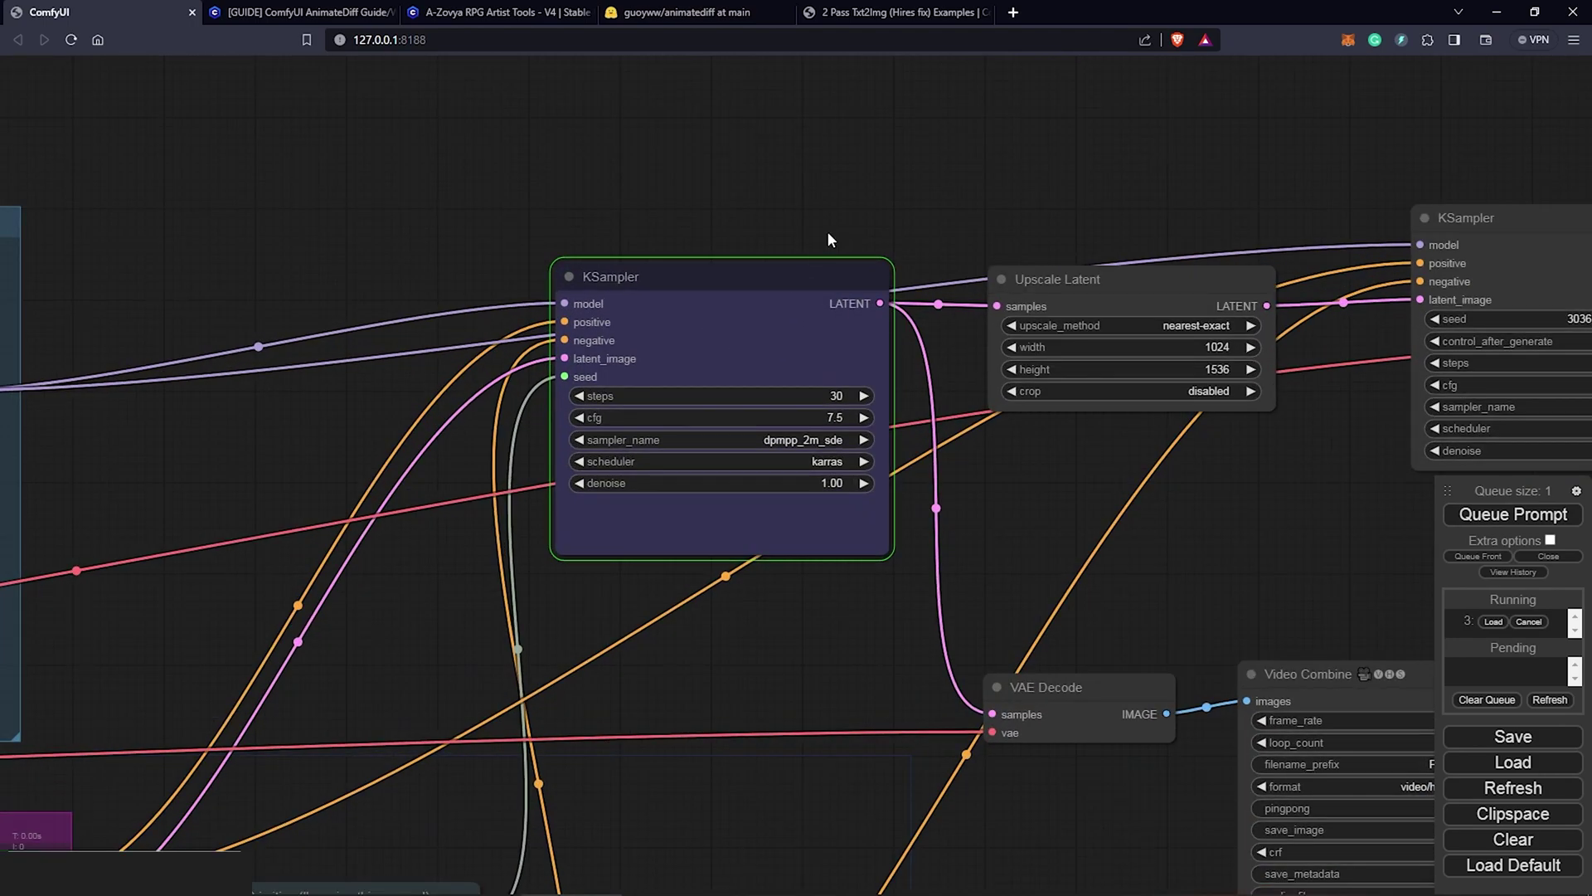
scroll(828, 240, "up", 1)
left_click_drag(721, 233, 519, 222)
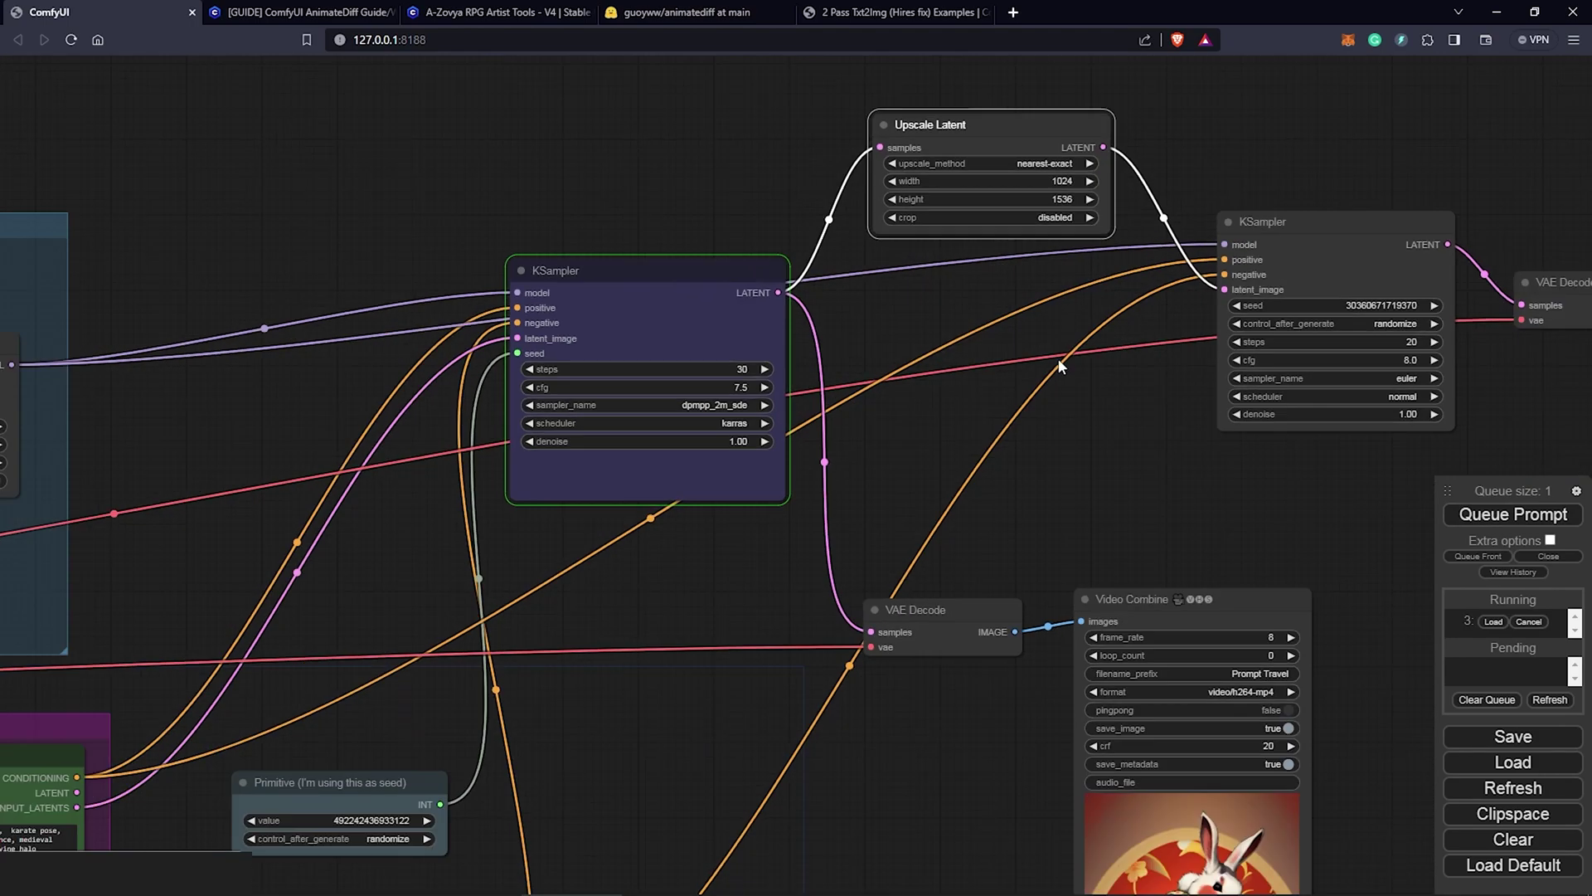
left_click_drag(1058, 358, 647, 334)
left_click_drag(766, 684, 816, 574)
left_click_drag(913, 202, 826, 295)
scroll(1327, 158, "down", 2)
left_click_drag(1427, 158, 977, 78)
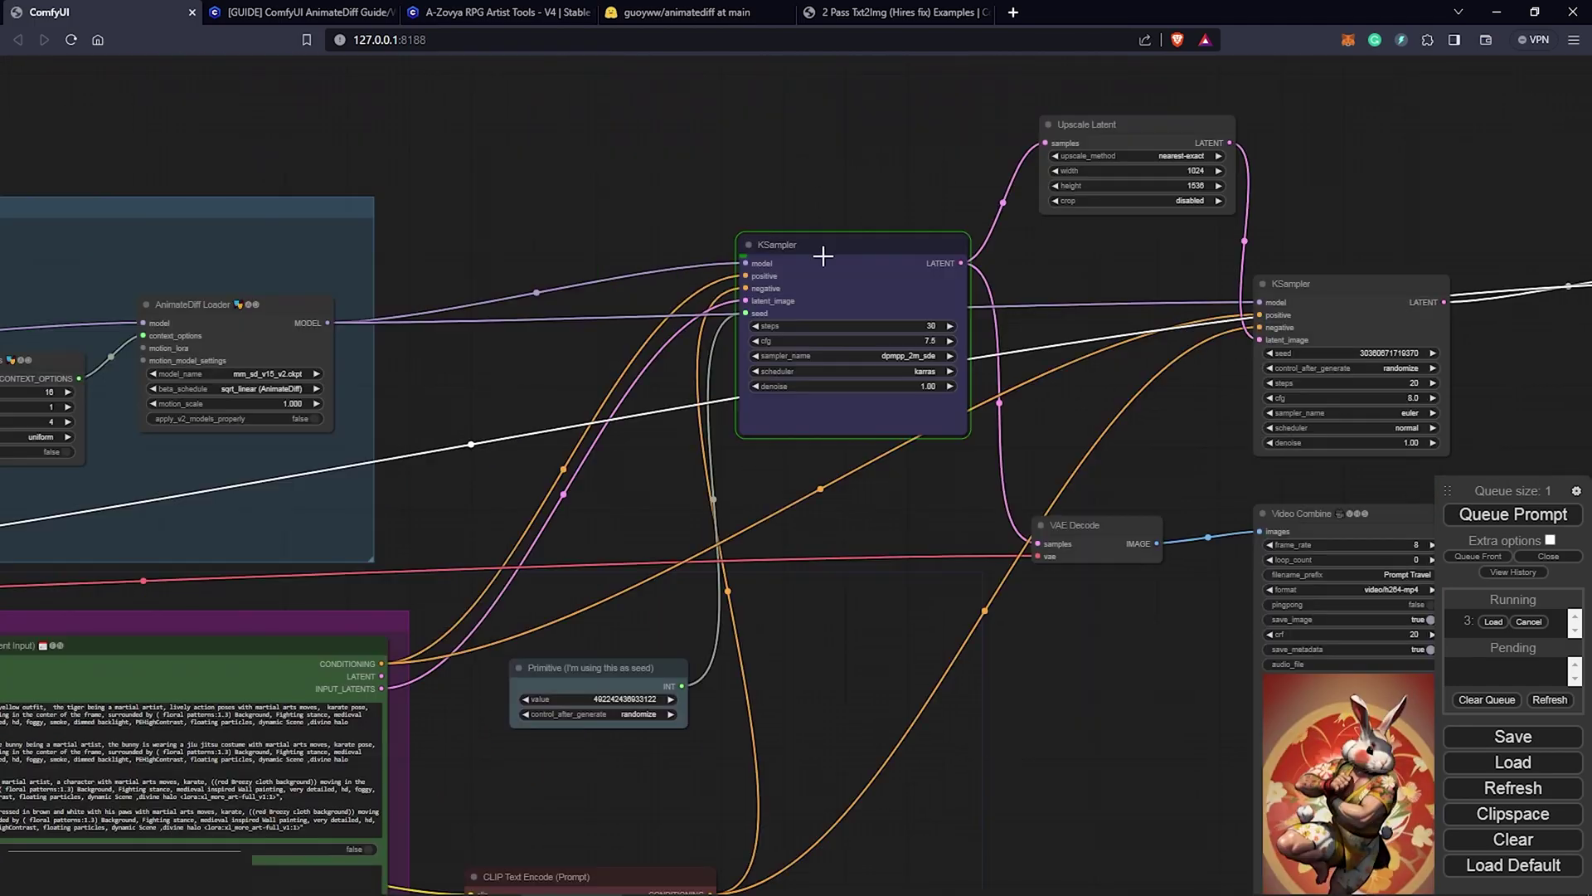
scroll(818, 256, "up", 3)
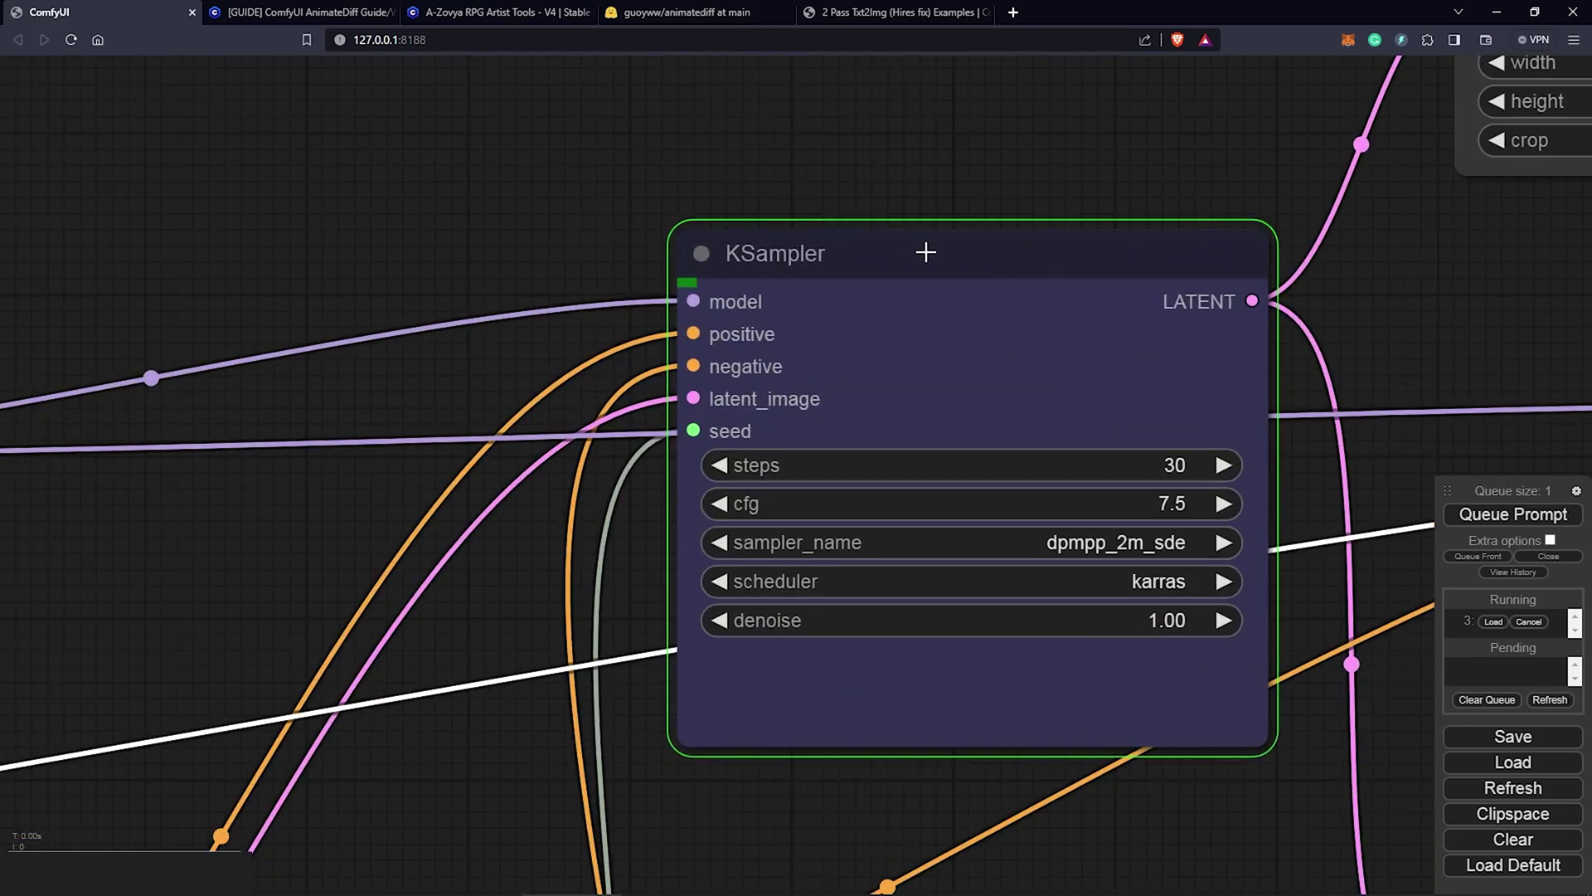
Follow the first KSampler's progress and examine the first-pass animation in the lower Video Combine node.
scroll(1016, 164, "up", 1)
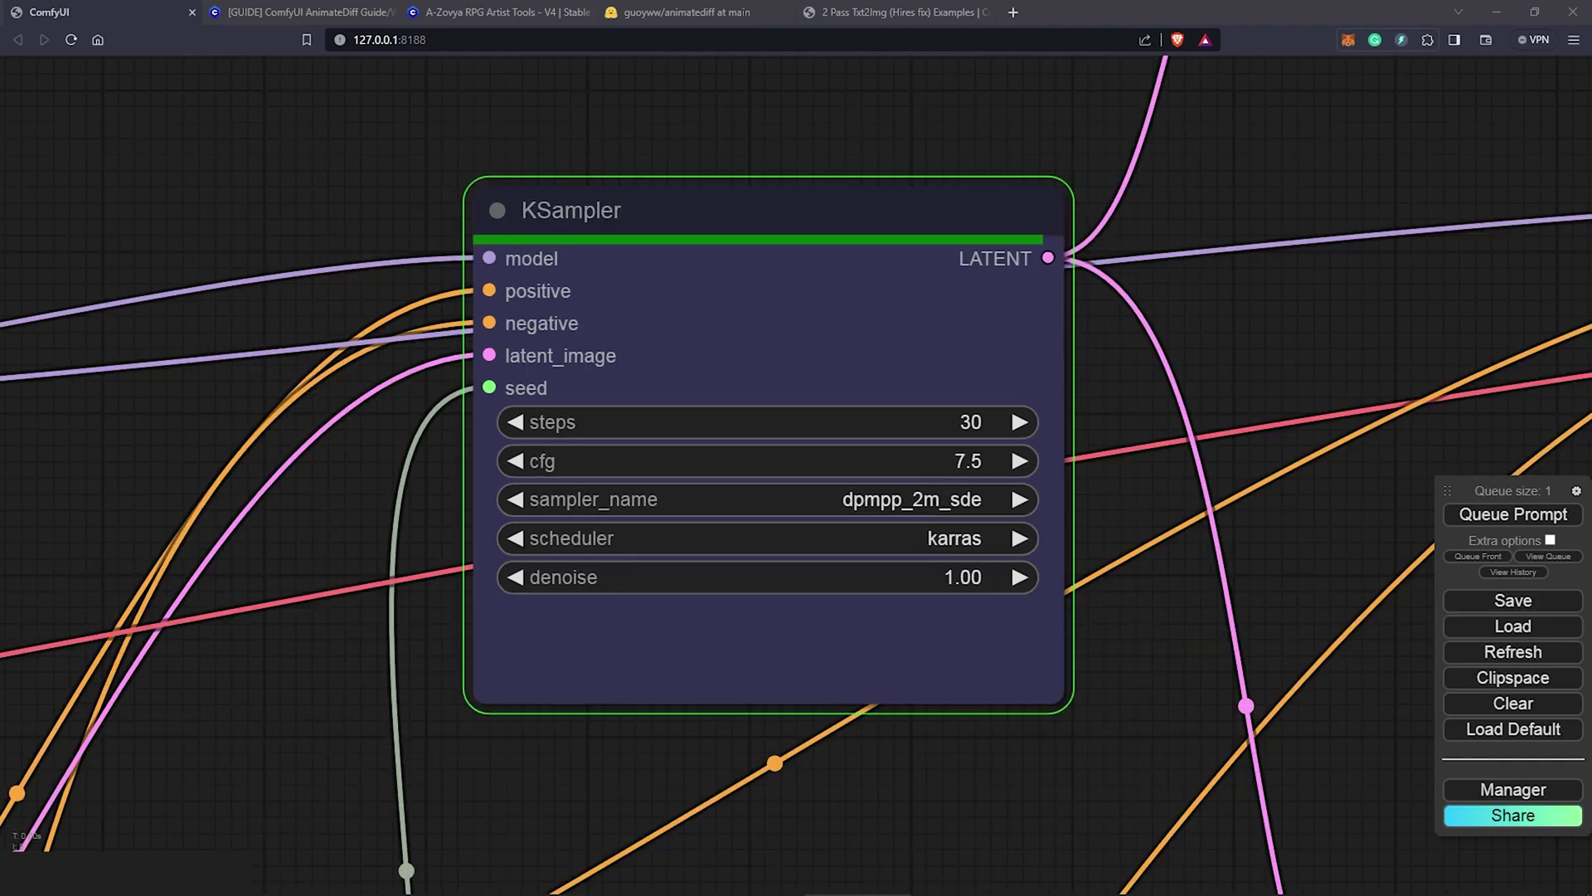
left_click_drag(1336, 331, 1083, 293)
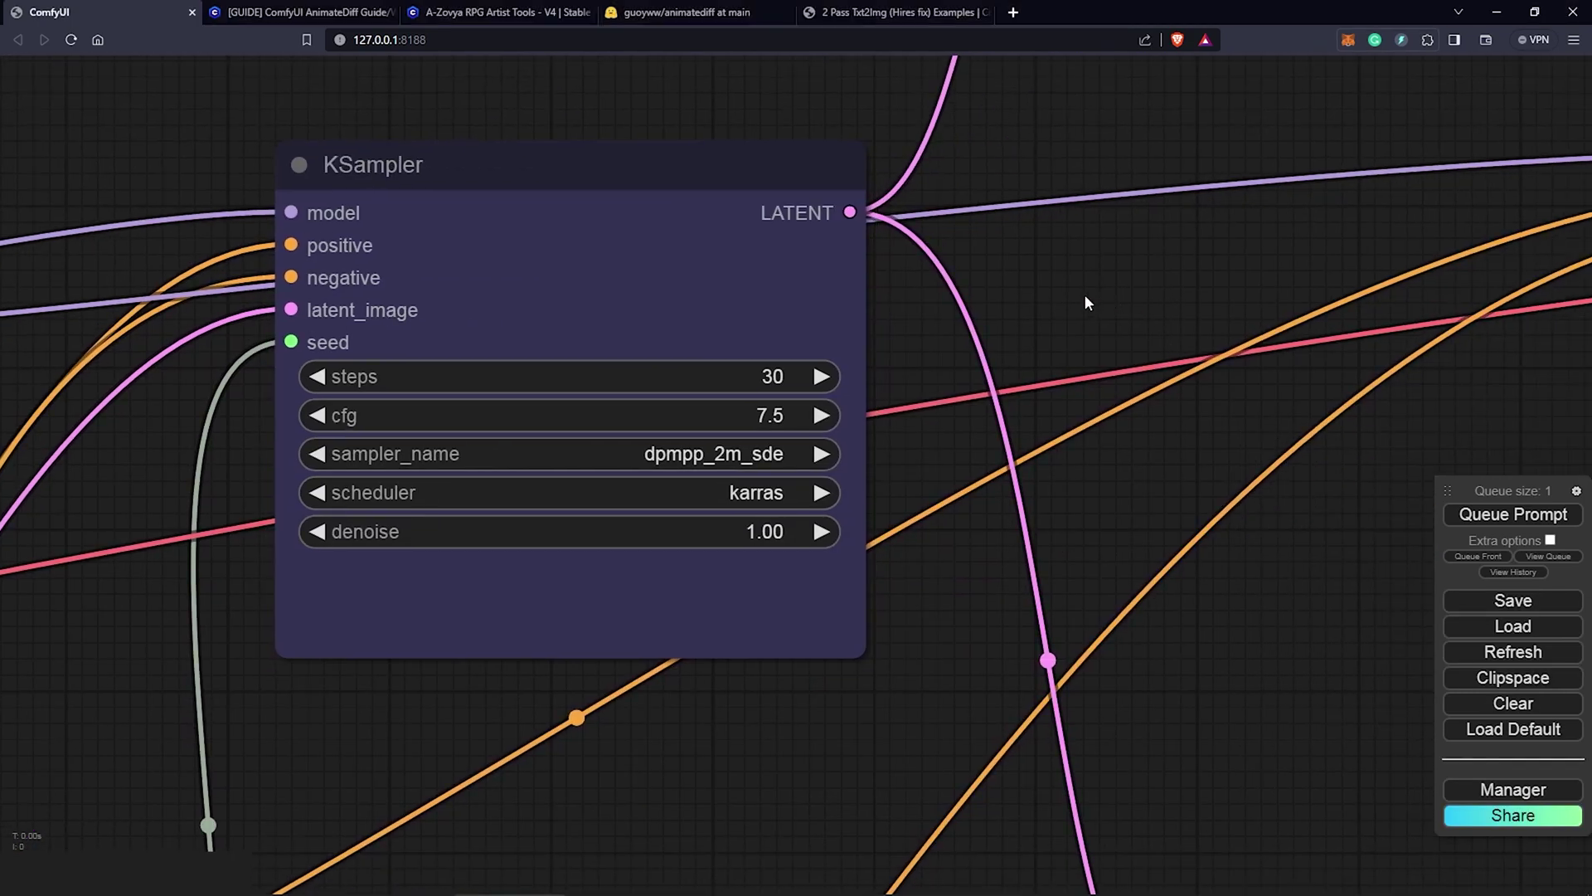
scroll(1172, 455, "down", 4)
left_click_drag(1222, 466, 1030, 78)
scroll(1012, 464, "down", 2)
left_click_drag(1071, 705, 821, 448)
scroll(1251, 491, "down", 2)
left_click_drag(1251, 495, 987, 547)
scroll(989, 539, "down", 3)
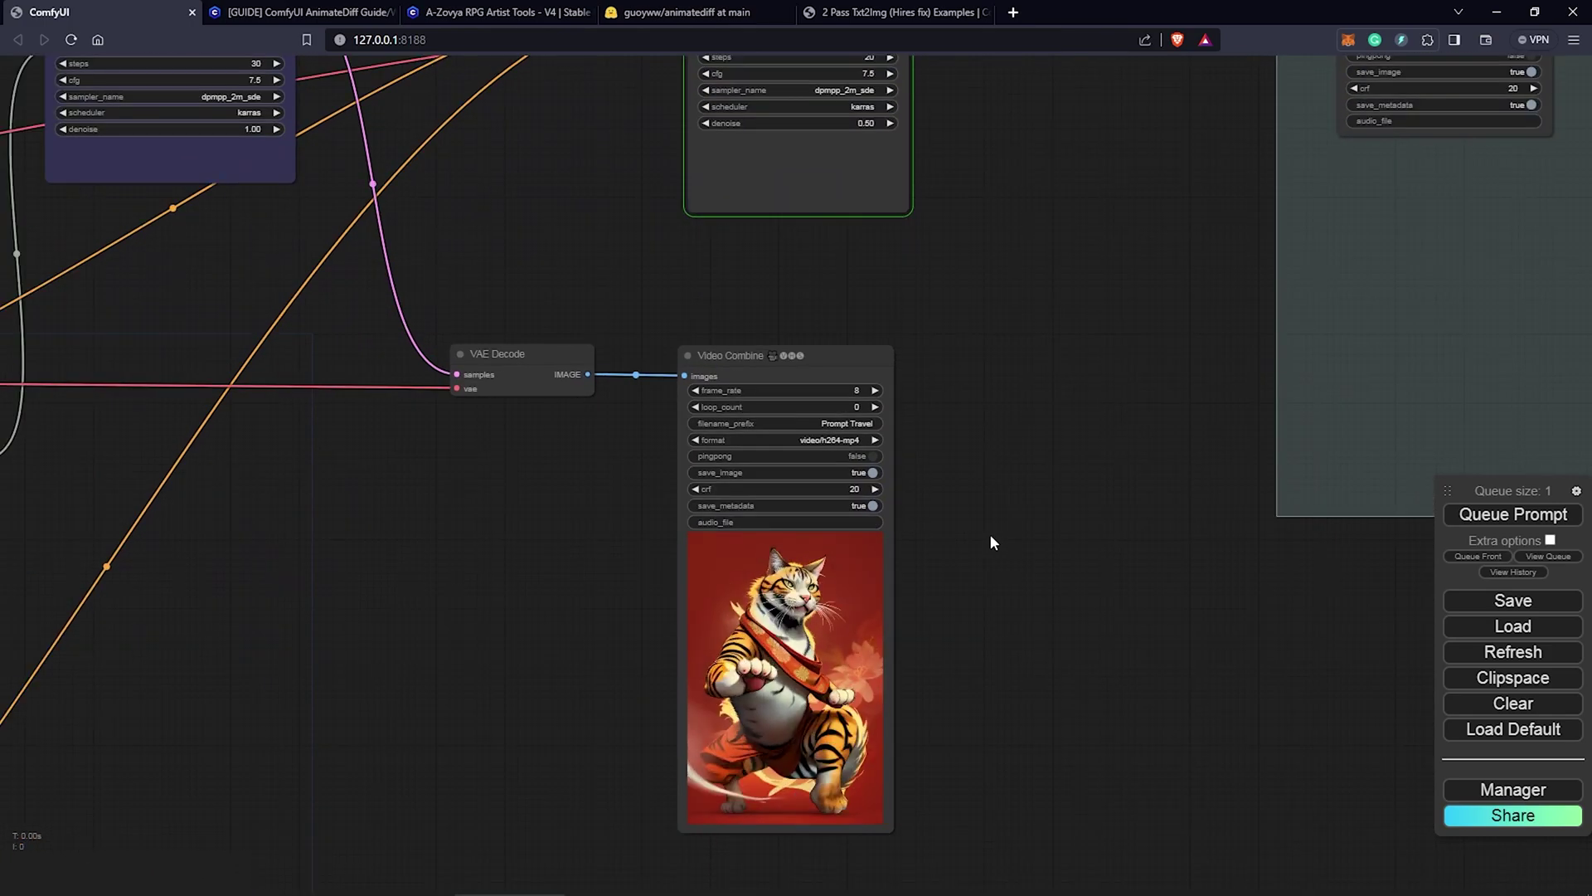
left_click_drag(1008, 474, 931, 516)
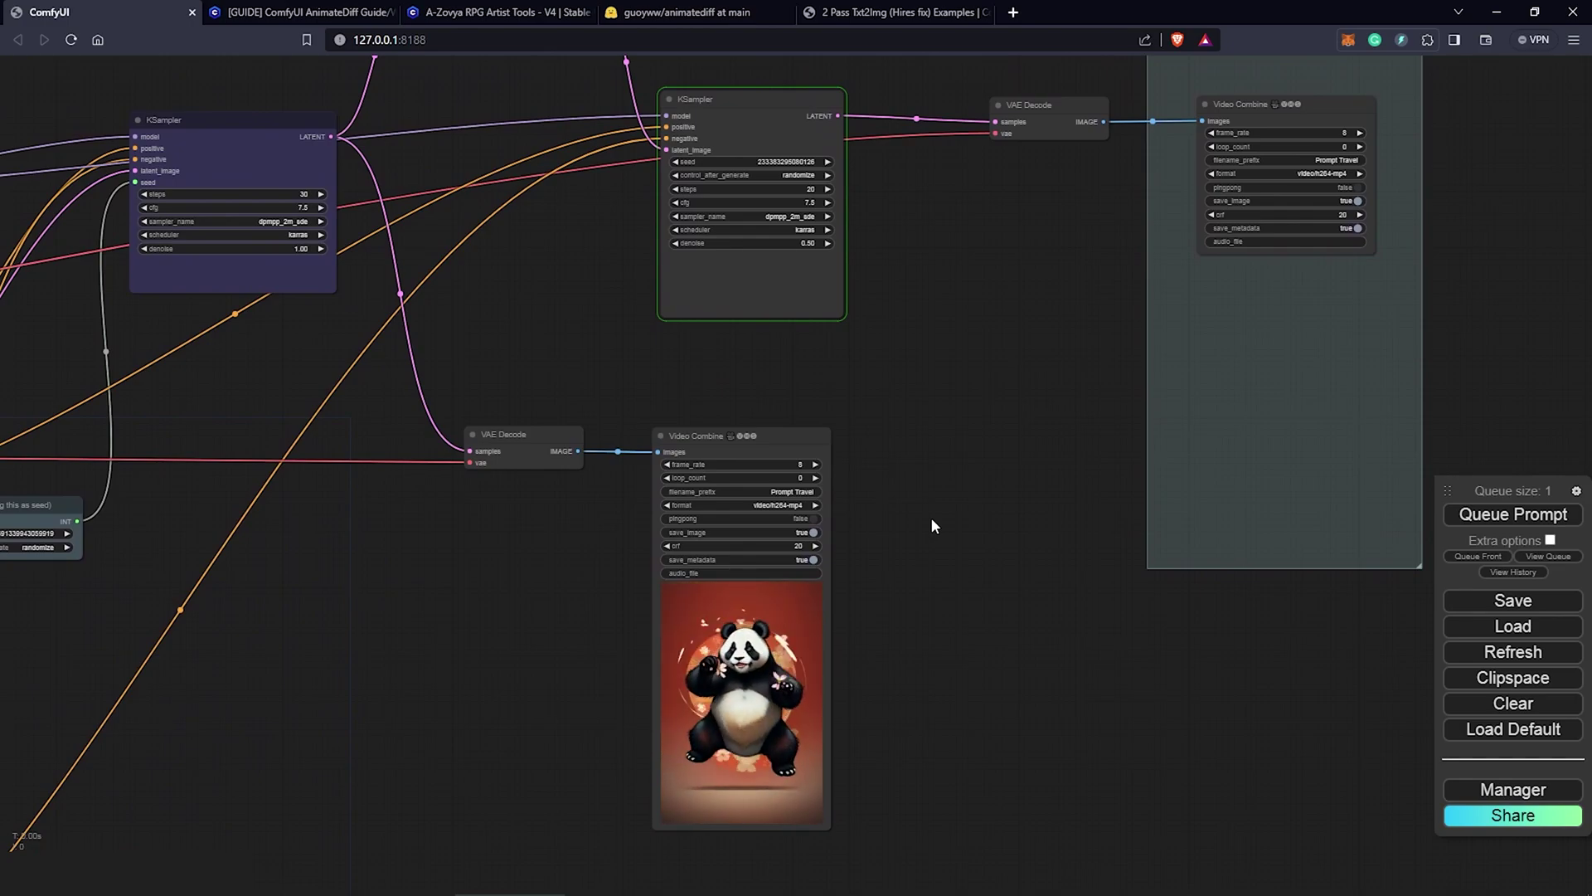
Follow the second KSampler's upscaling progress through the final VAE Decode to the Video Combine in the Outputs group.
left_click_drag(930, 516, 717, 571)
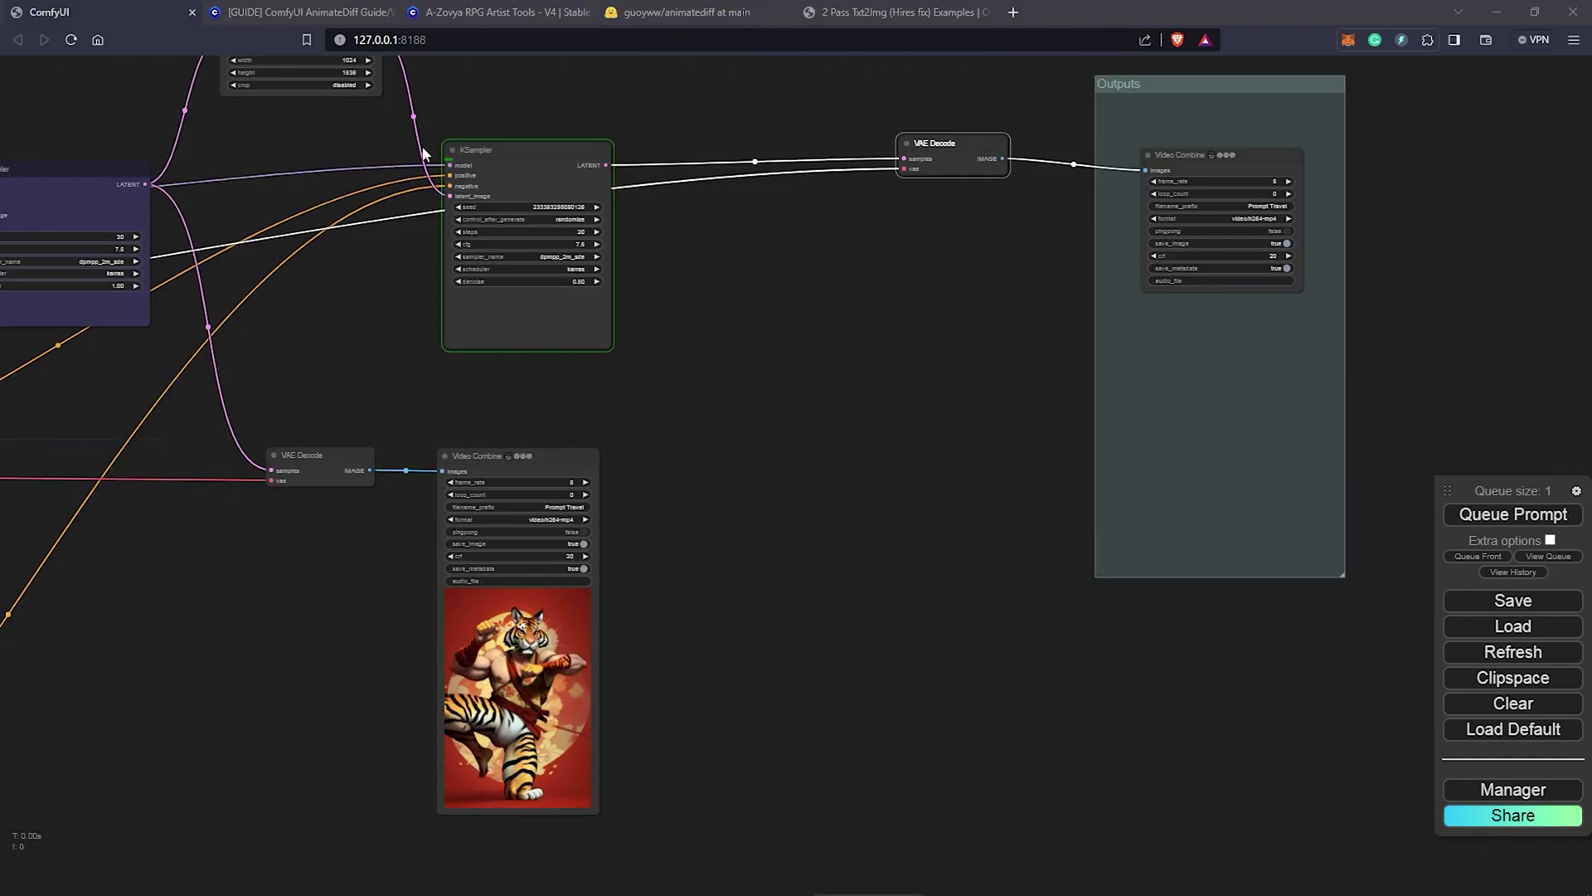
scroll(486, 132, "up", 6)
scroll(533, 135, "up", 4)
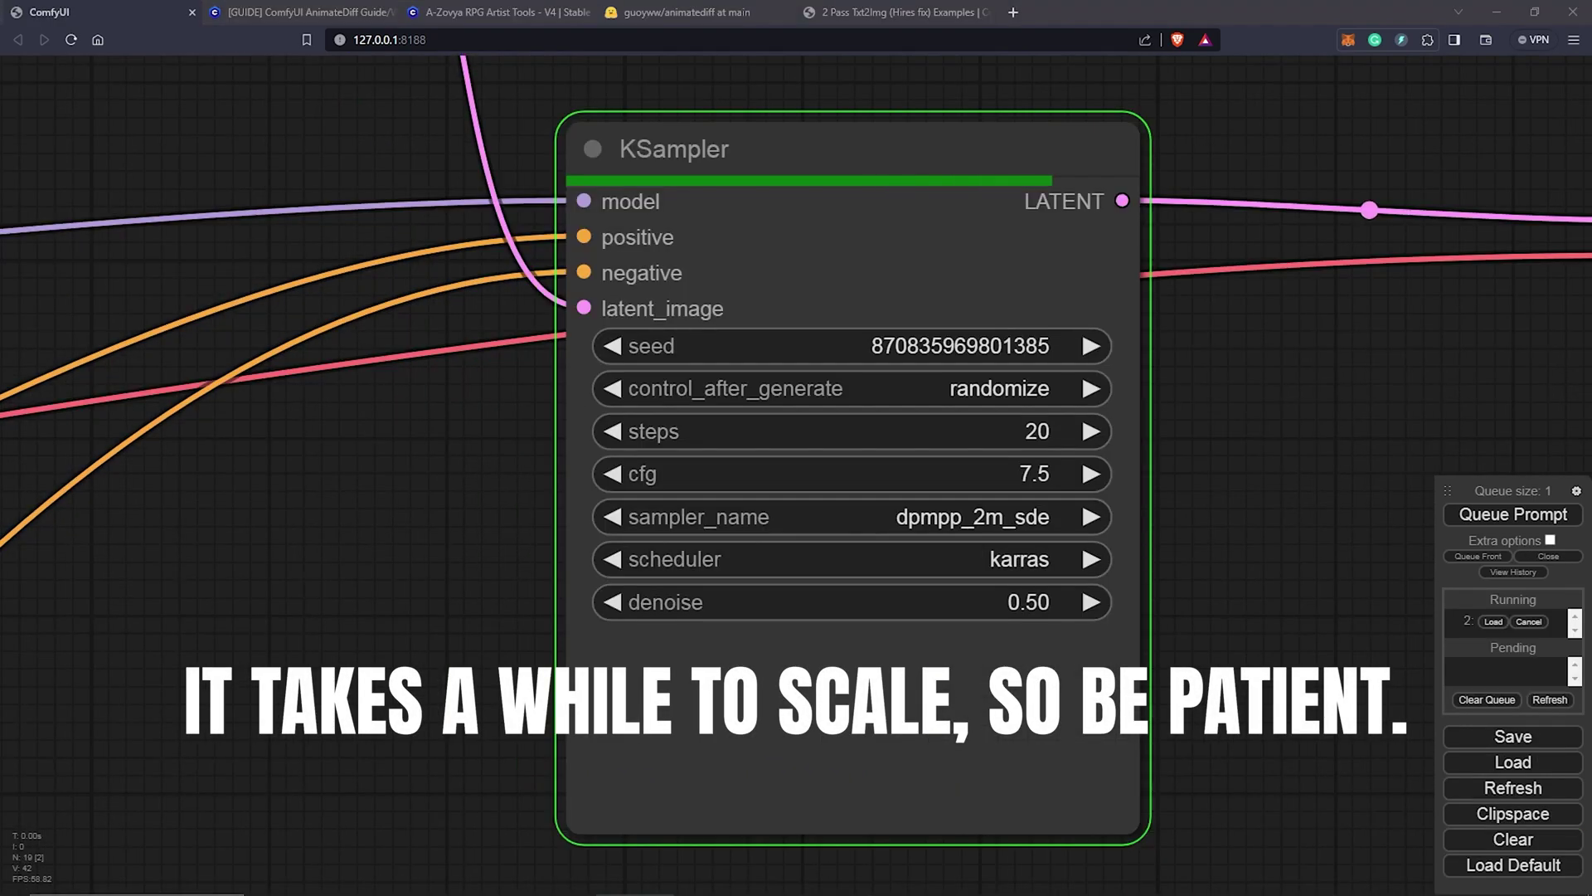
left_click_drag(1356, 400, 404, 459)
scroll(404, 458, "down", 5)
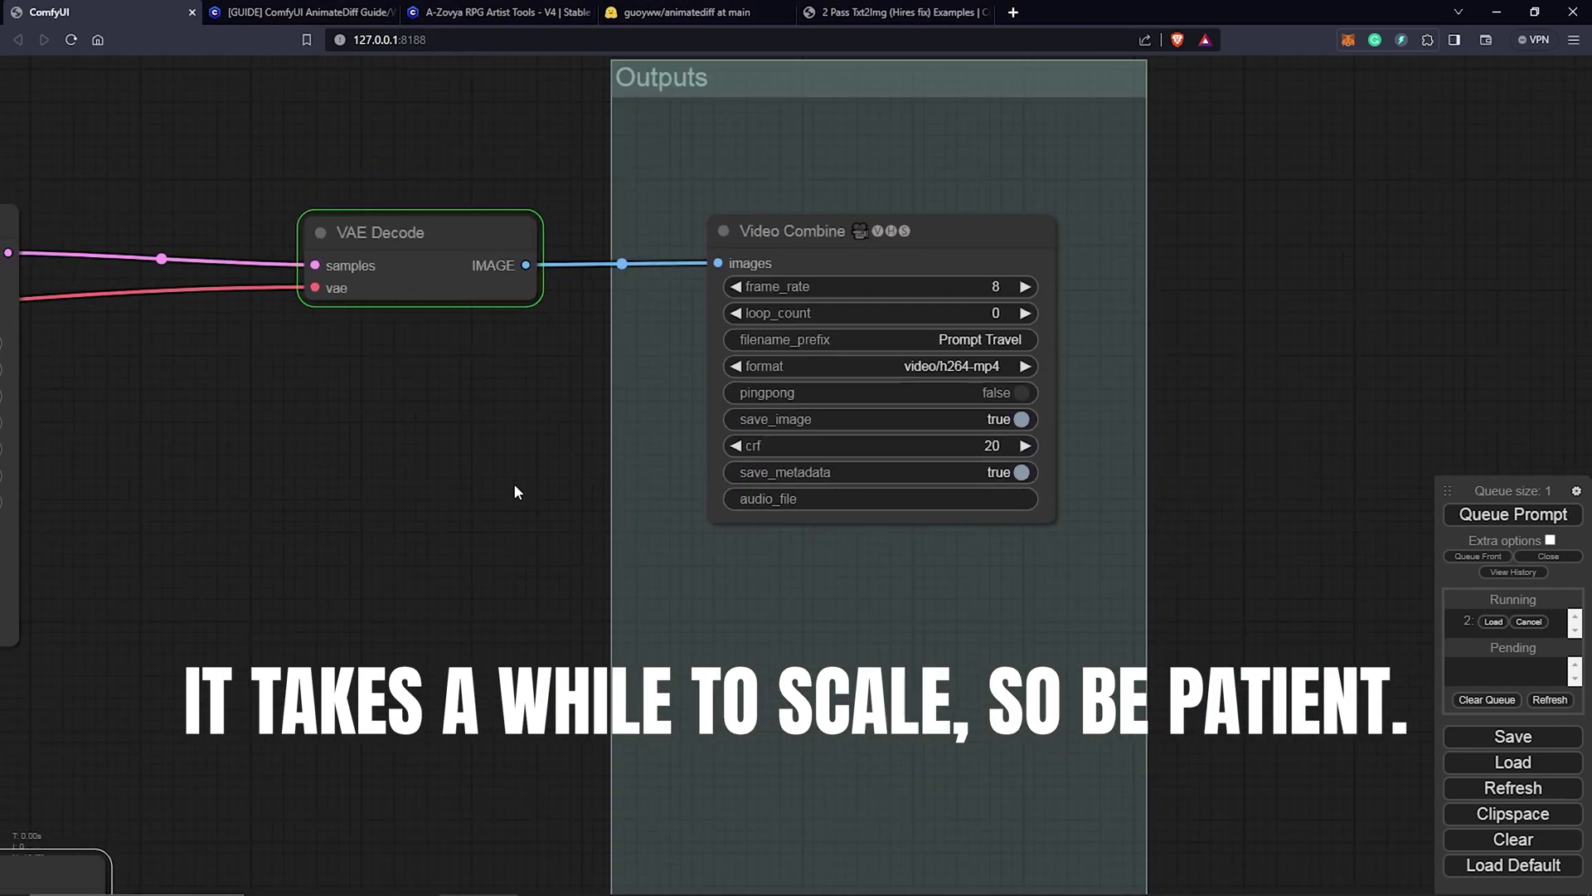
scroll(607, 406, "down", 1)
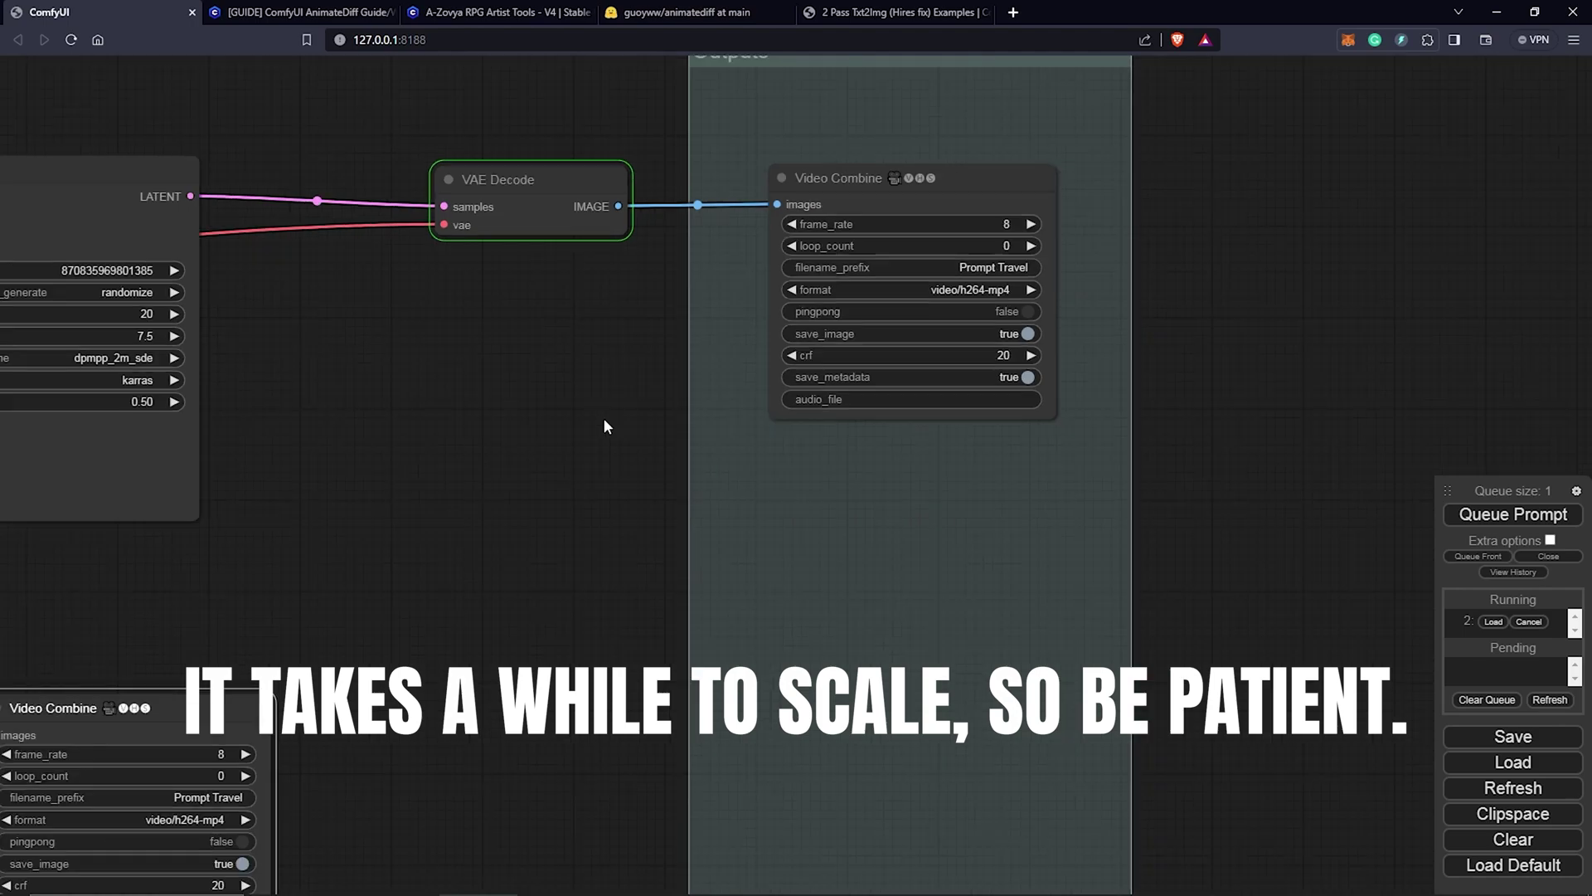